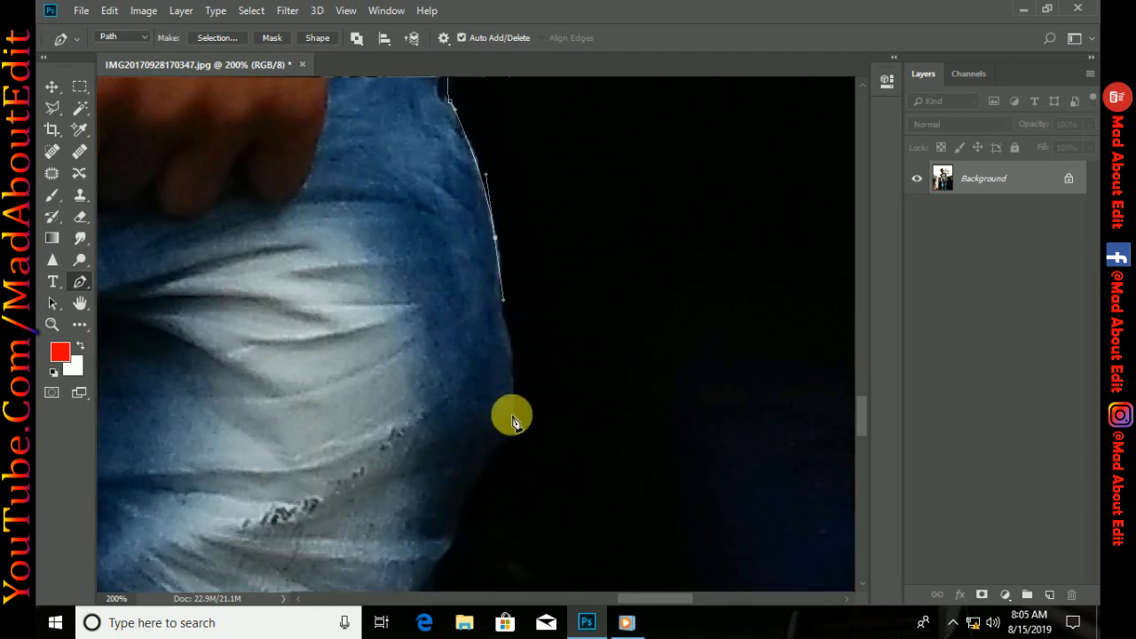
Extend the pen path down the outer edge of the blue jeans, from the hip past the knee
drag(513, 419, 487, 253)
mouse_move(441, 344)
mouse_down()
mouse_move(424, 382)
mouse_move(454, 213)
mouse_move(444, 168)
mouse_up()
click(426, 333)
mouse_move(433, 288)
mouse_down()
mouse_move(383, 378)
mouse_move(423, 152)
mouse_move(345, 365)
mouse_up()
click(385, 369)
alt+click(418, 275)
click(437, 316)
drag(437, 316, 456, 166)
click(462, 286)
drag(462, 286, 476, 144)
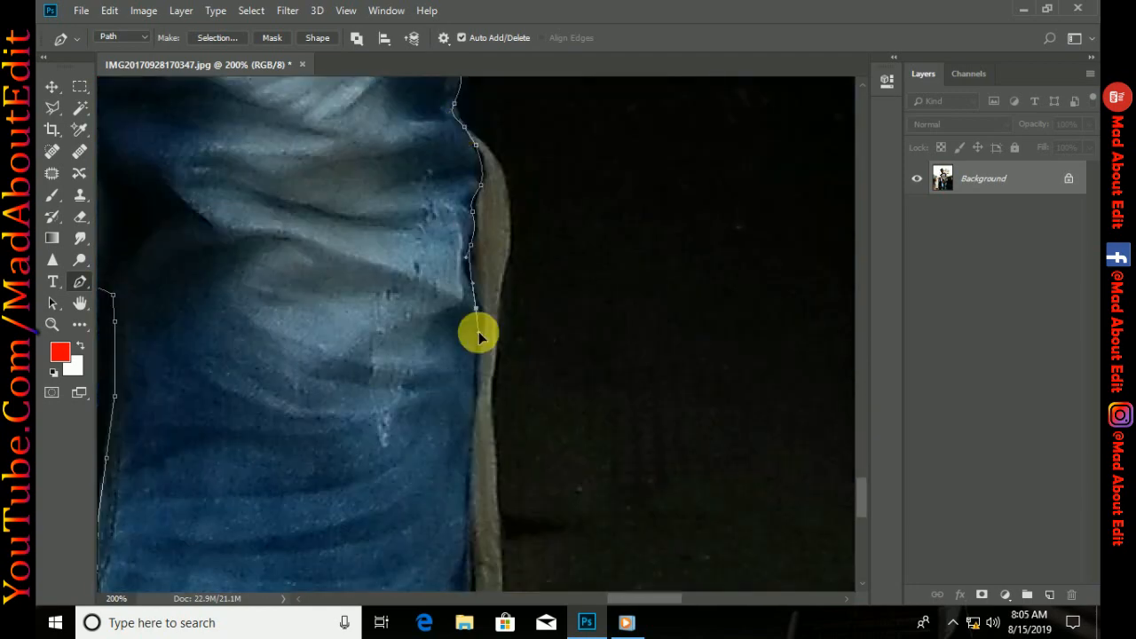
Continue the pen path down the lower leg to the photo's bottom edge and close it around the person
drag(477, 334, 484, 156)
click(472, 436)
drag(472, 436, 480, 134)
click(490, 296)
click(487, 386)
click(474, 468)
drag(474, 468, 746, 434)
click(378, 439)
Turn the closed path into a selection, copy the person to a new layer, and hide the Background layer
key(ctrl+Return)
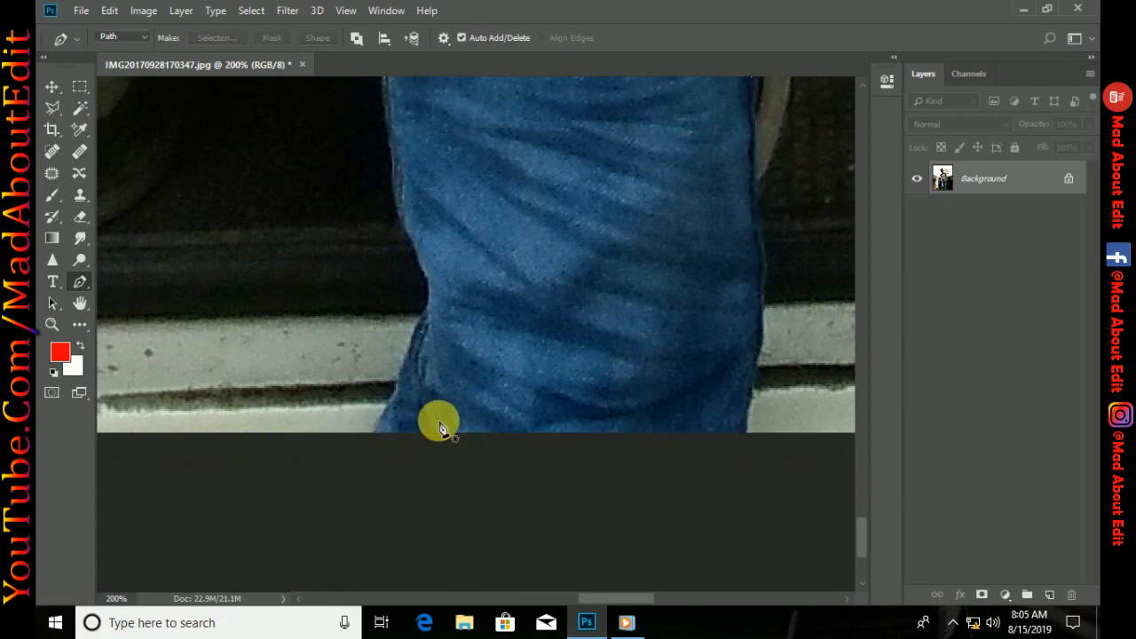
key(ctrl+j)
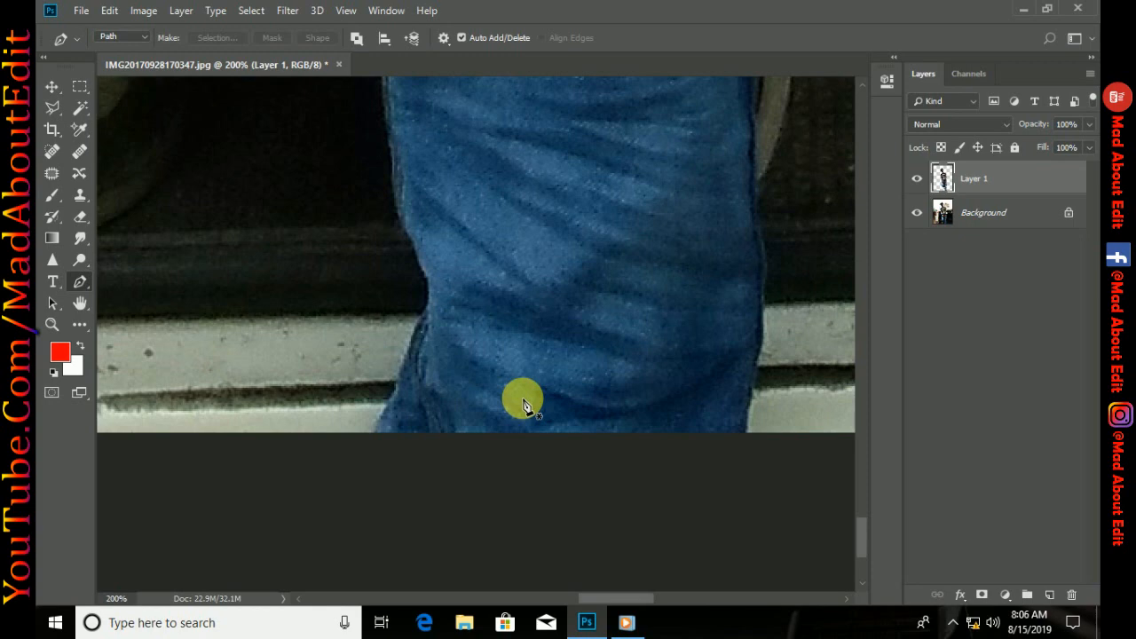
click(917, 213)
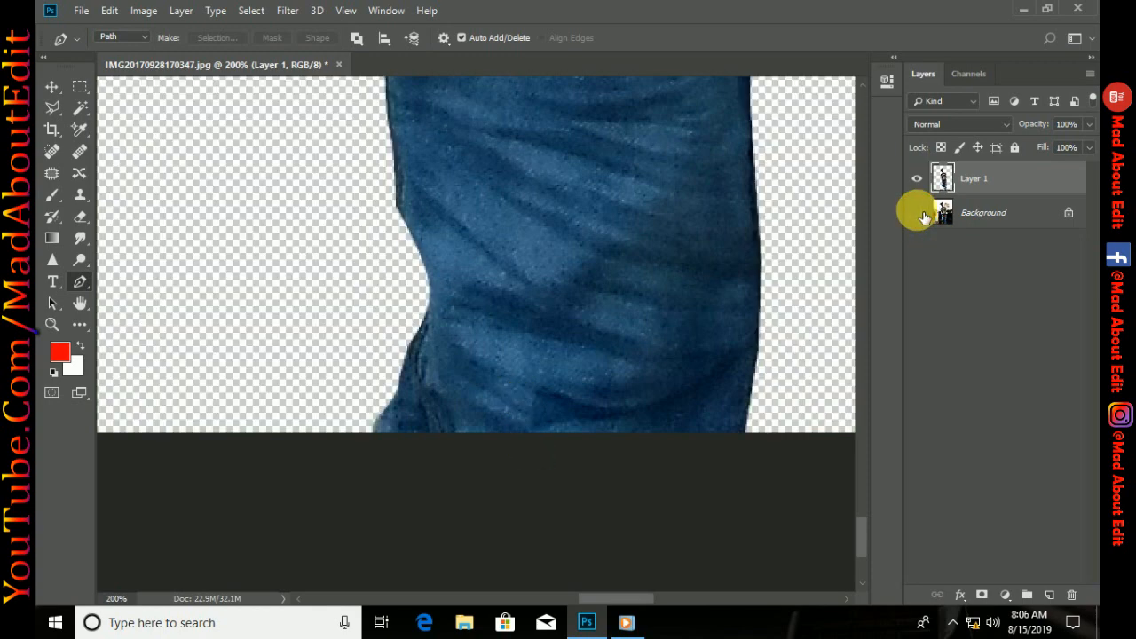
key(ctrl+minus)
key(ctrl+minus)
key(ctrl+minus)
key(ctrl+minus)
key(ctrl+minus)
key(ctrl+minus)
key(ctrl+minus)
key(ctrl+minus)
key(ctrl+0)
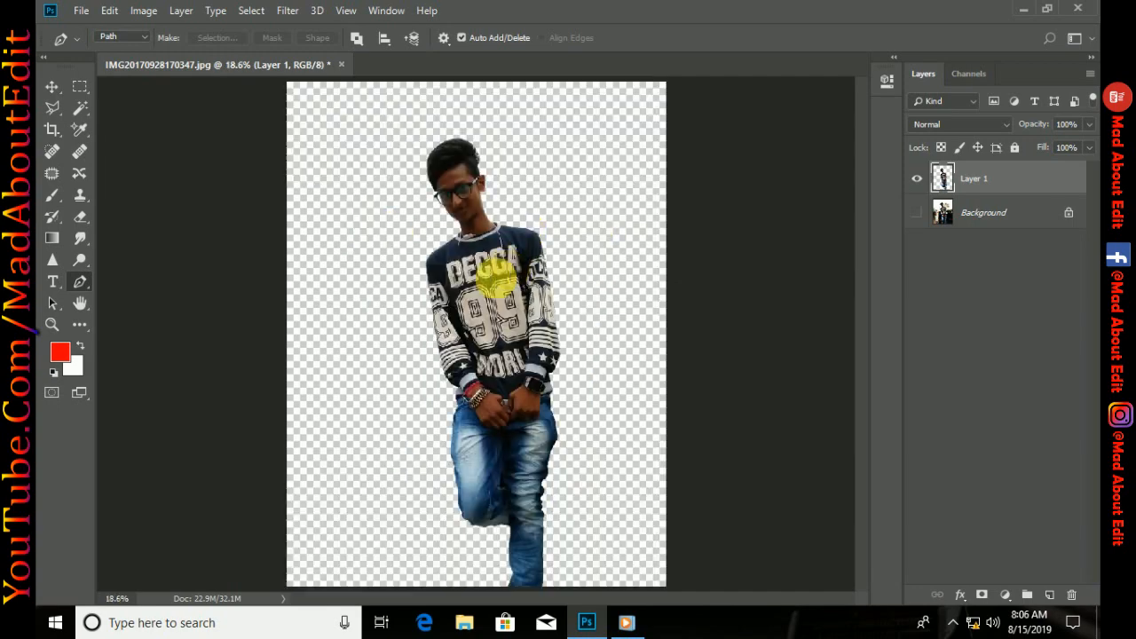
Select the forehead skin with the Magic Wand and copy it to a new layer
click(86, 109)
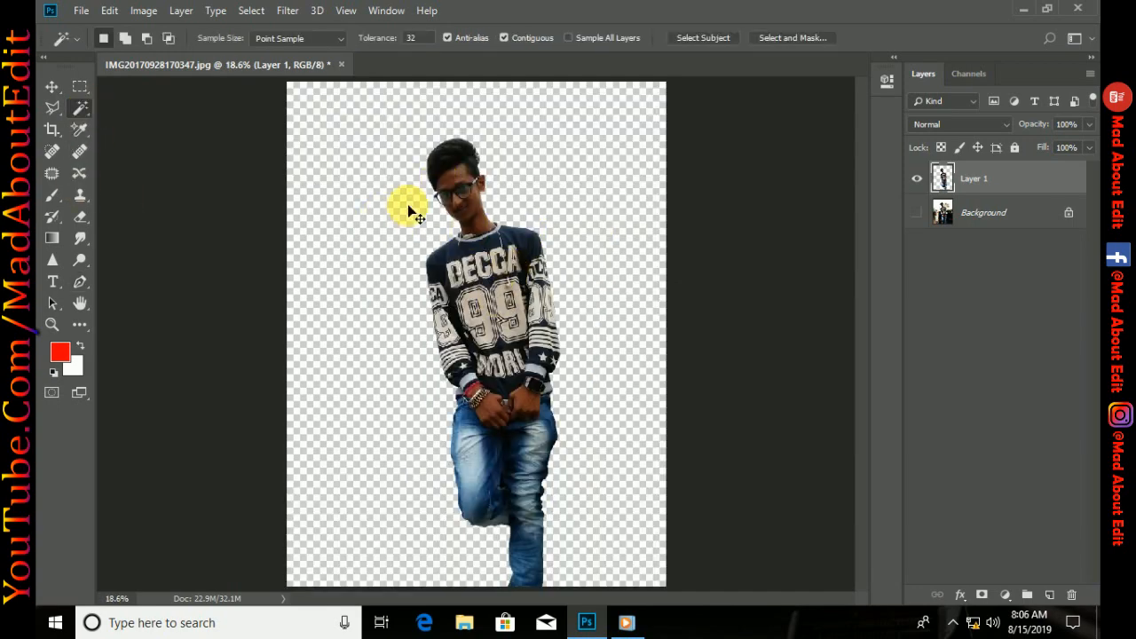
scroll(407, 204, up, 3)
scroll(445, 313, up, 1)
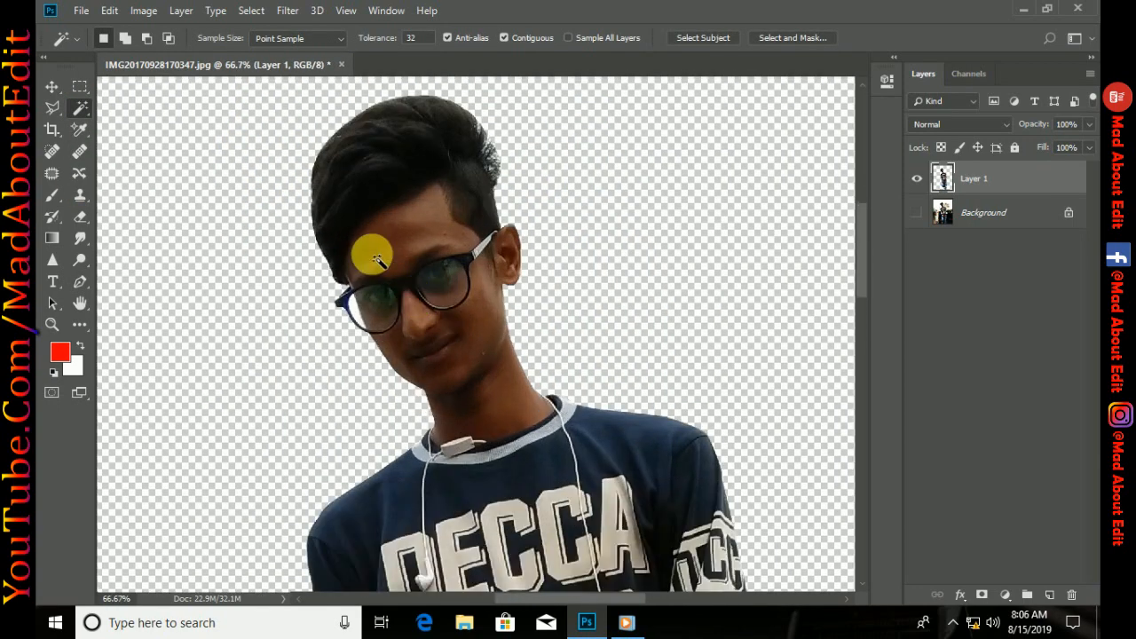
click(375, 254)
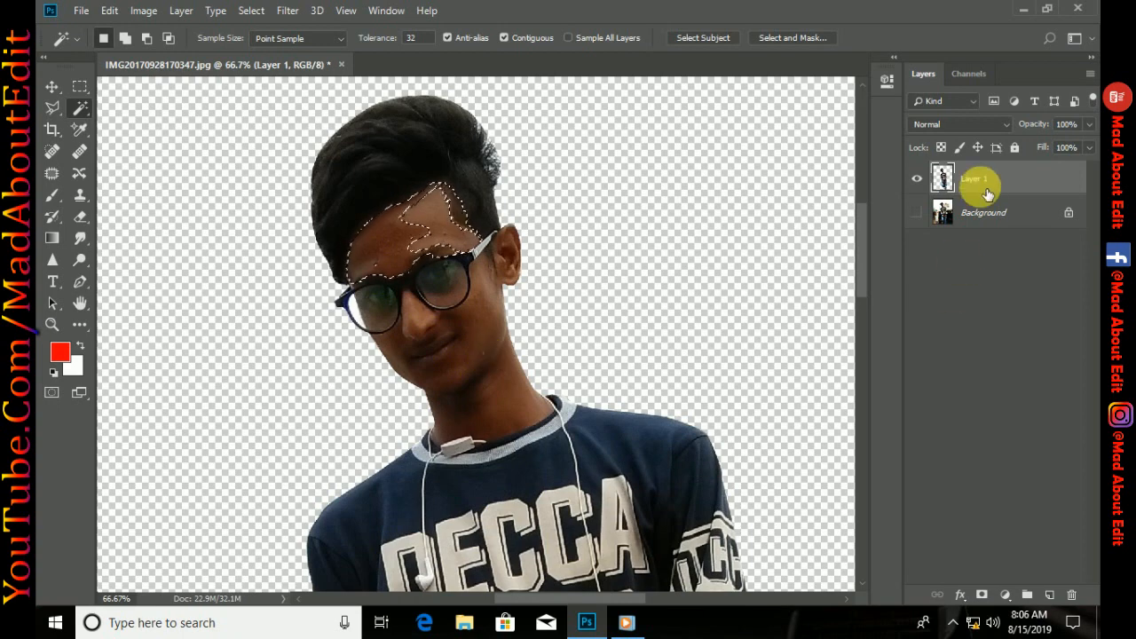
key(ctrl+j)
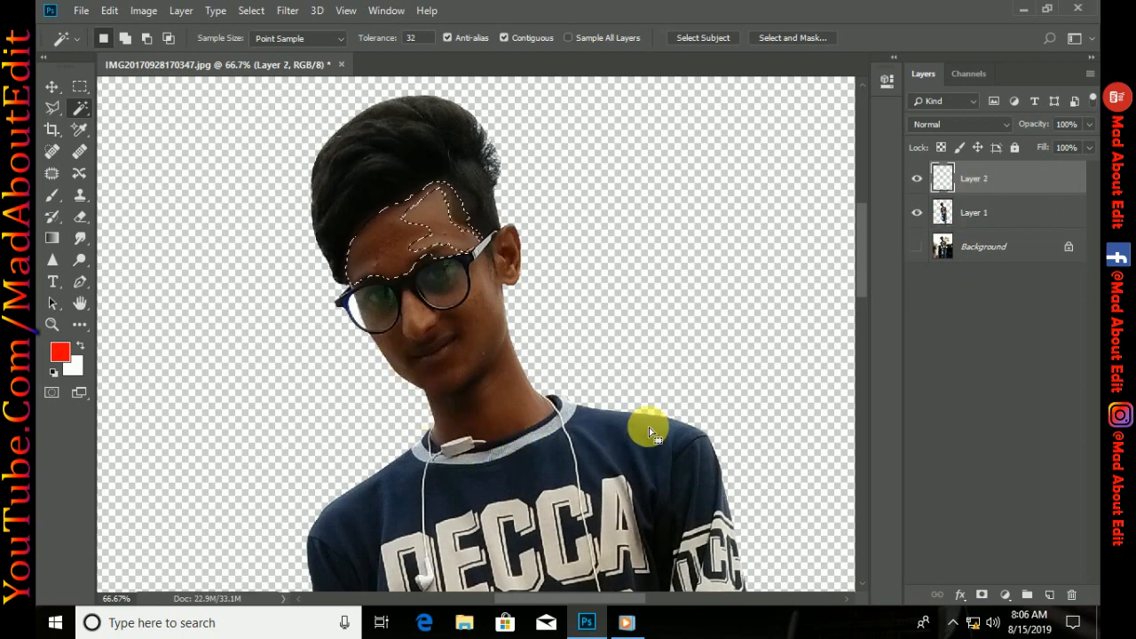
Select the lower face and neck skin on Layer 1 with the Magic Wand and copy it to a new layer
click(947, 216)
click(418, 367)
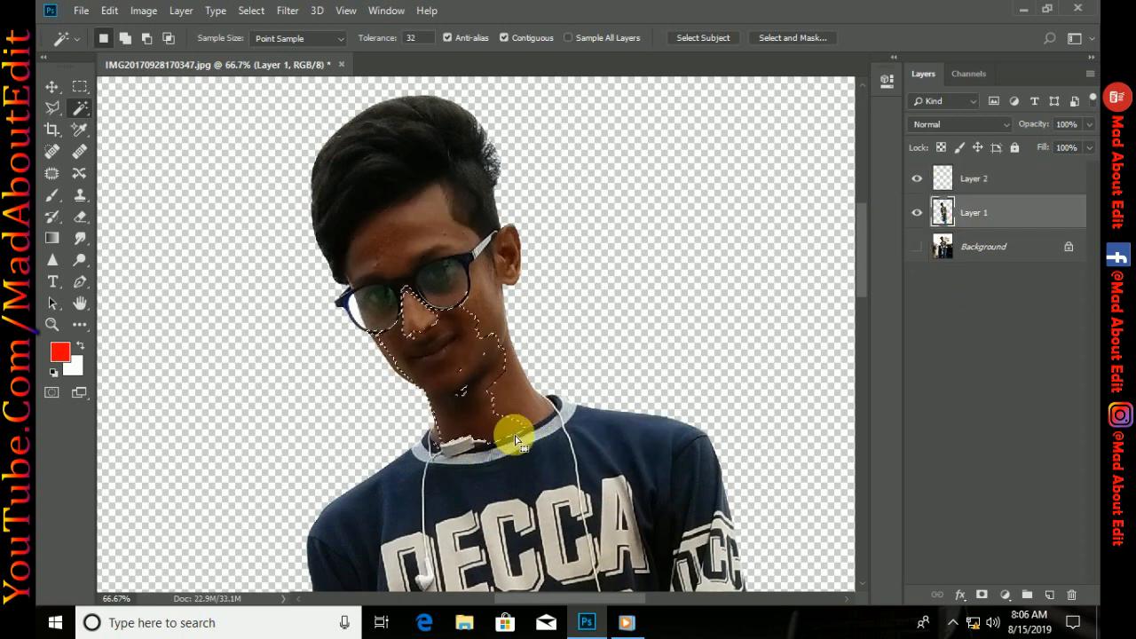
key(ctrl+j)
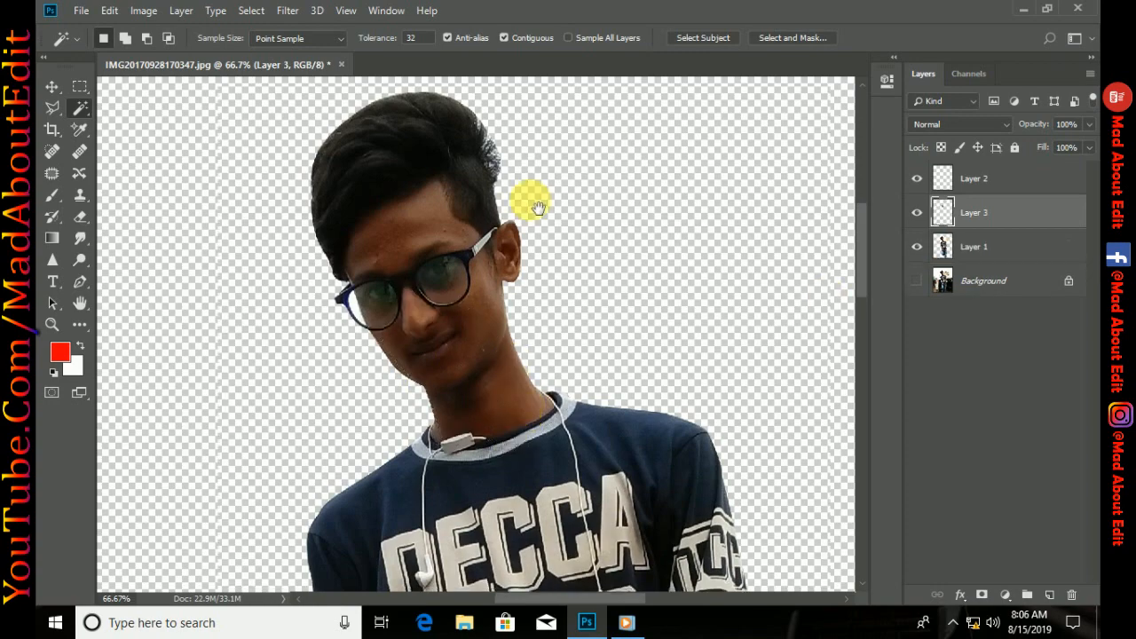
Merge the forehead skin layer down into the lower-face skin layer
scroll(528, 198, down, 5)
scroll(533, 209, down, 4)
scroll(586, 162, down, 5)
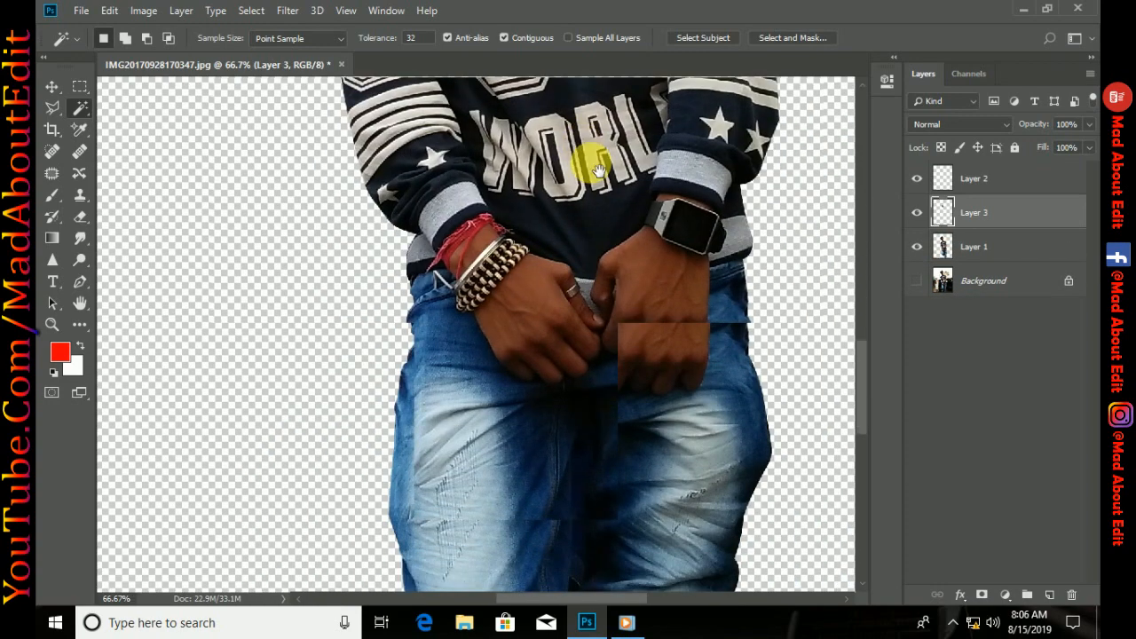
scroll(609, 464, down, 4)
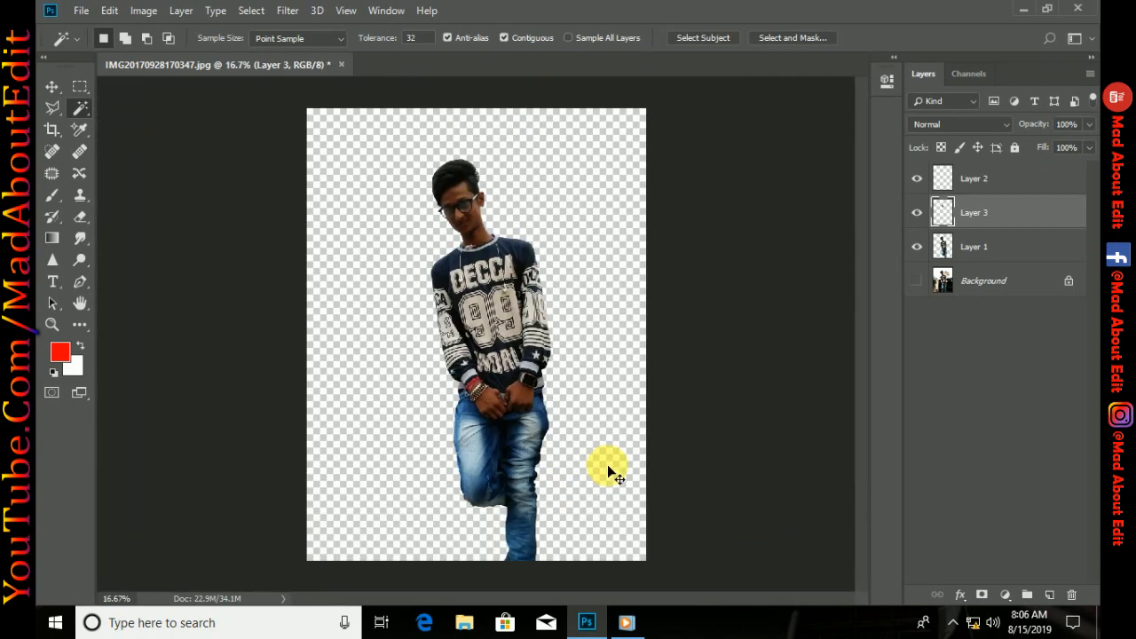
click(1004, 181)
right_click(1003, 181)
click(837, 464)
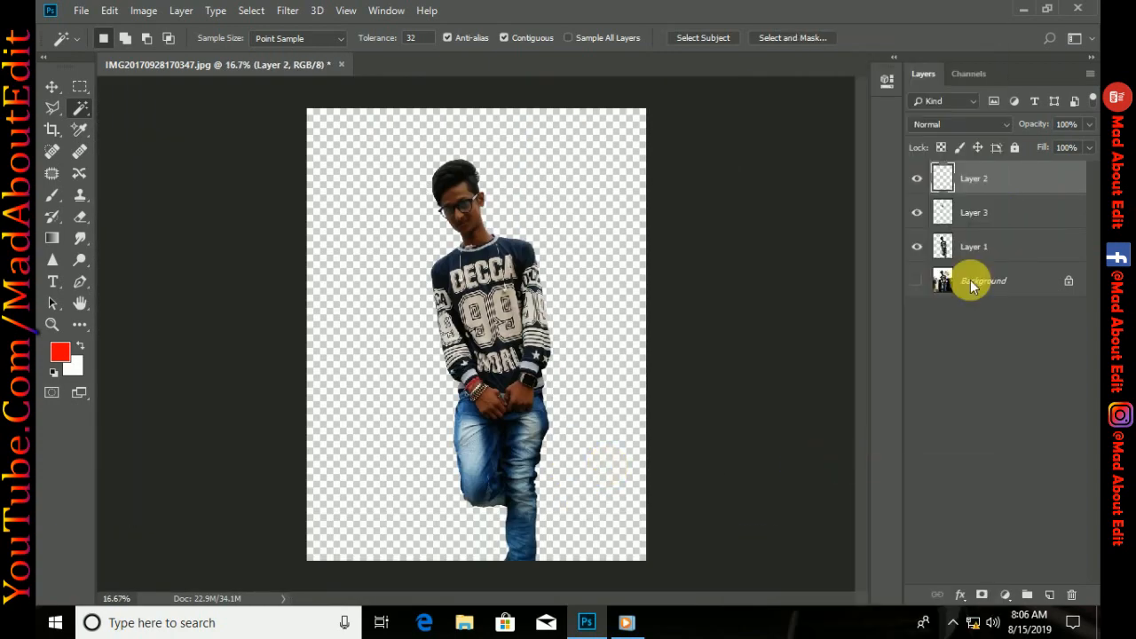
Set the merged skin layer to Screen blending at 36% opacity and merge it down into the cutout layer
click(968, 126)
click(945, 263)
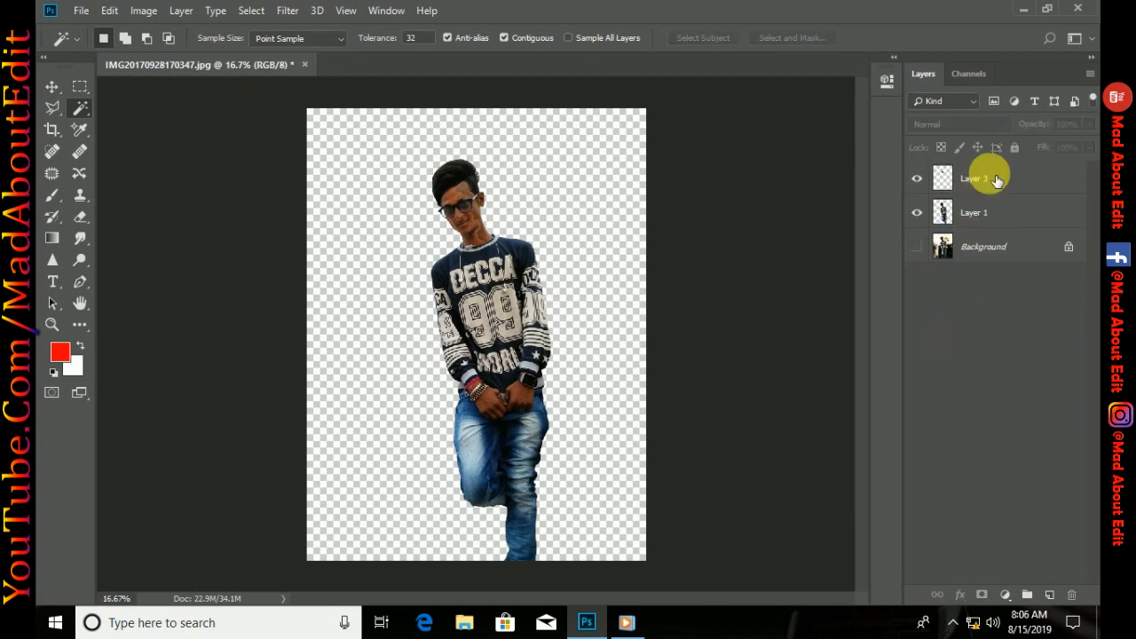
click(1033, 124)
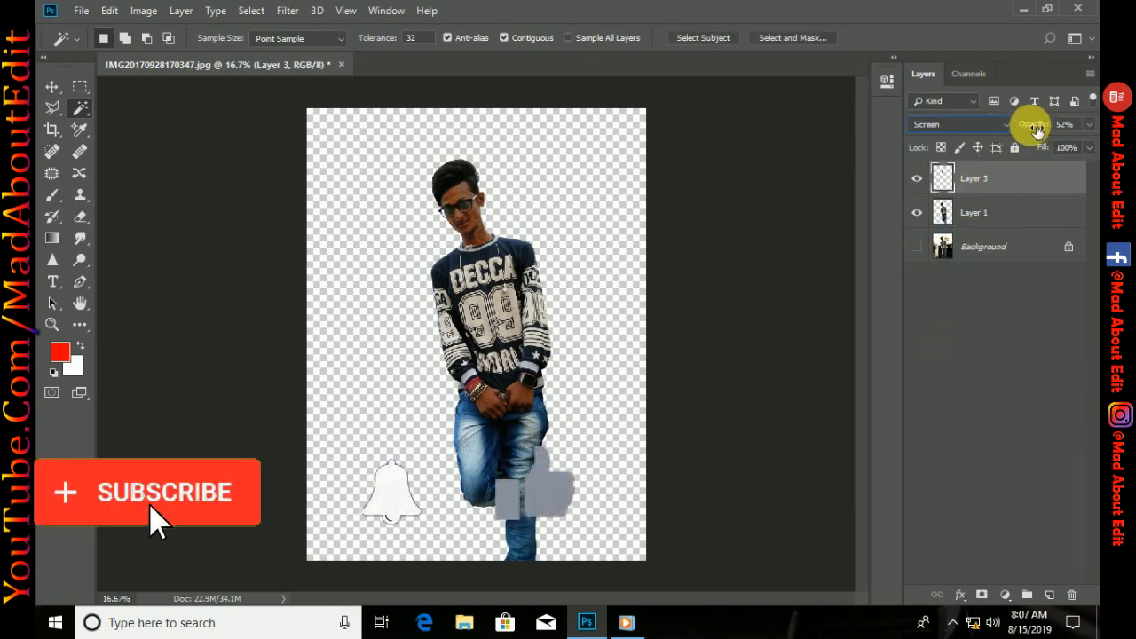
drag(1027, 123, 1030, 130)
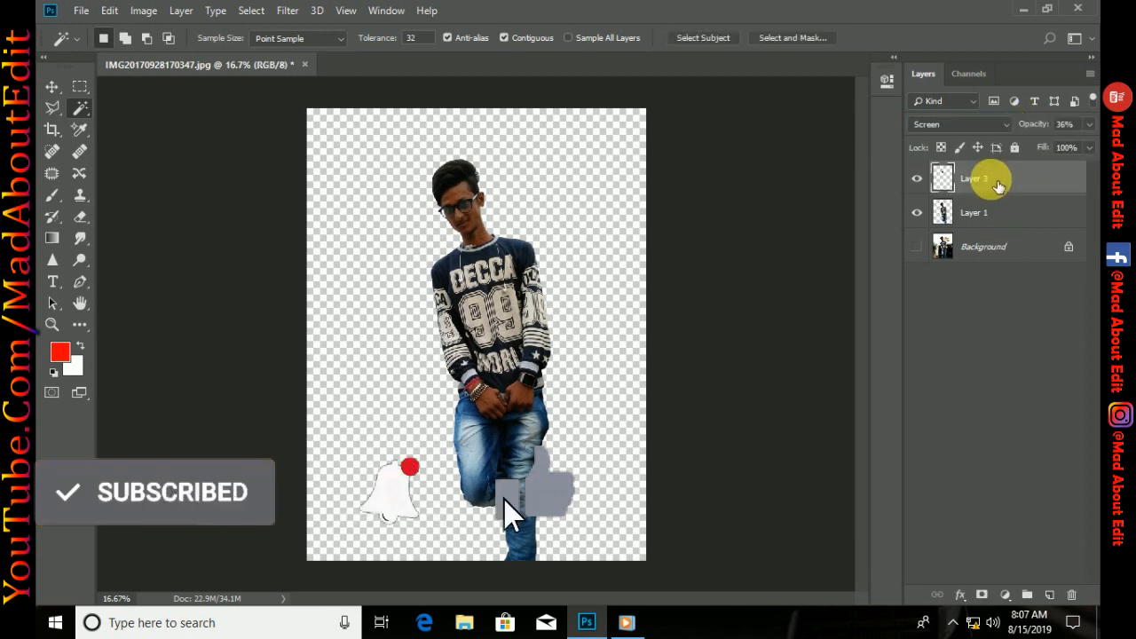
right_click(988, 177)
click(844, 464)
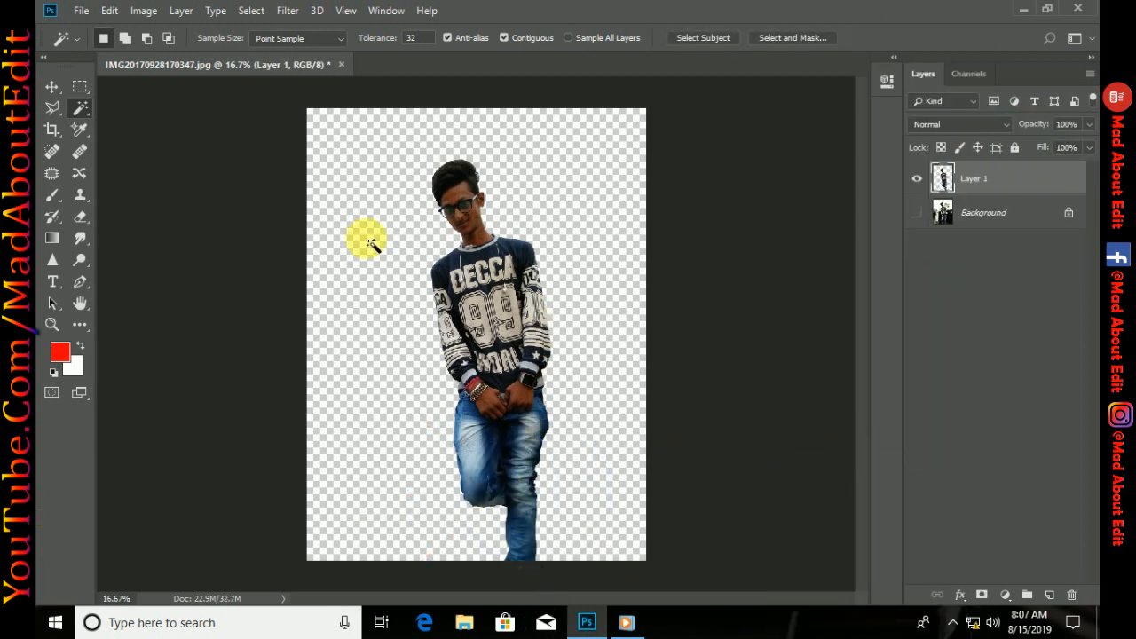
Show and duplicate the Background layer, and make the cutout layer active with the Move tool
click(919, 213)
click(967, 219)
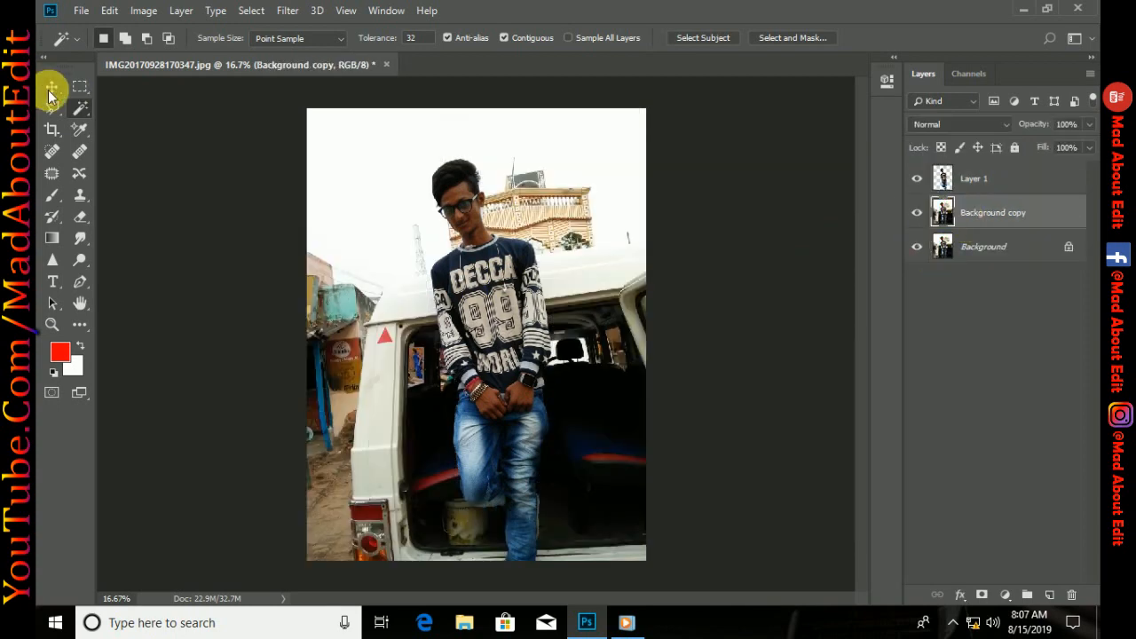
click(49, 88)
click(983, 182)
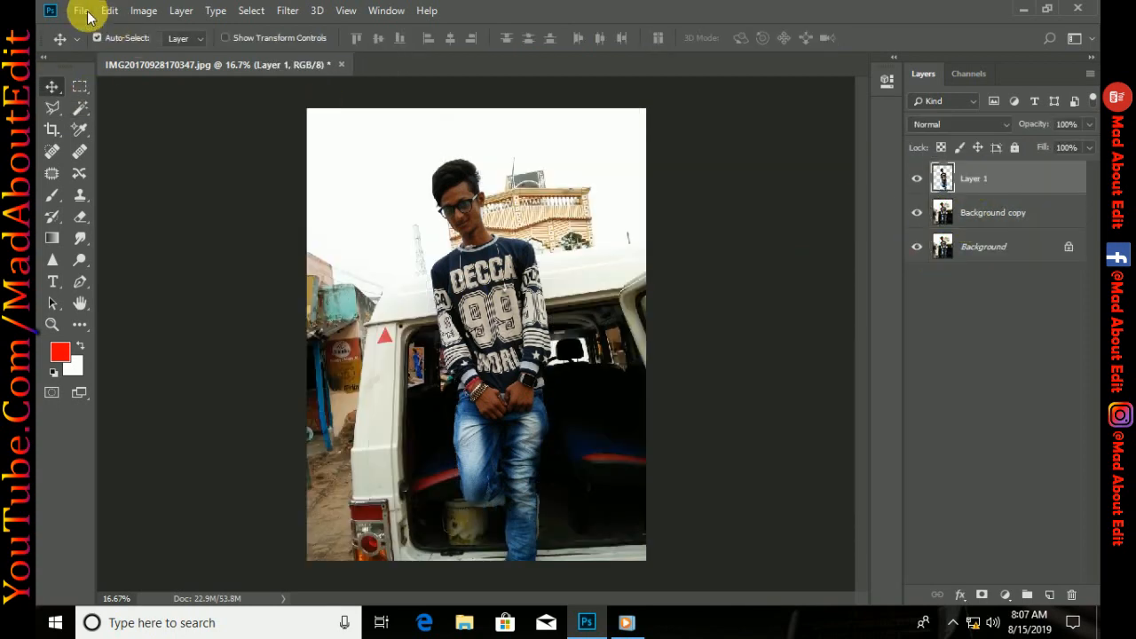
Open MAD ABOUT EDIT(PNG) (2).png and MAD ABOUT EDIT (59).jpeg, and place the yellow car into the city backdrop
click(86, 12)
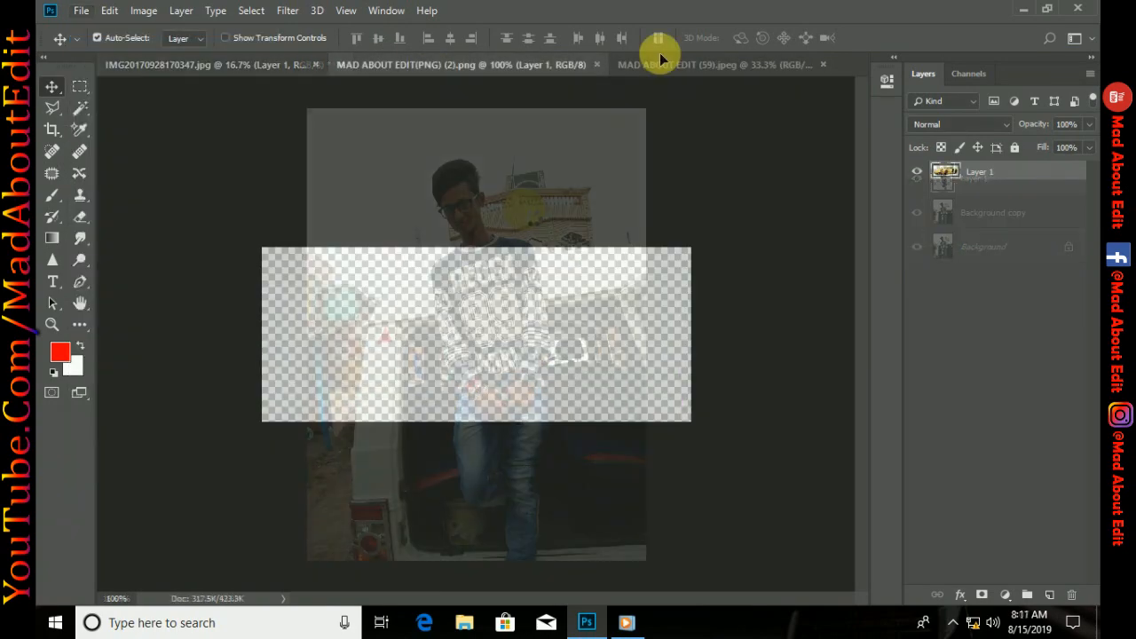
drag(660, 52, 542, 342)
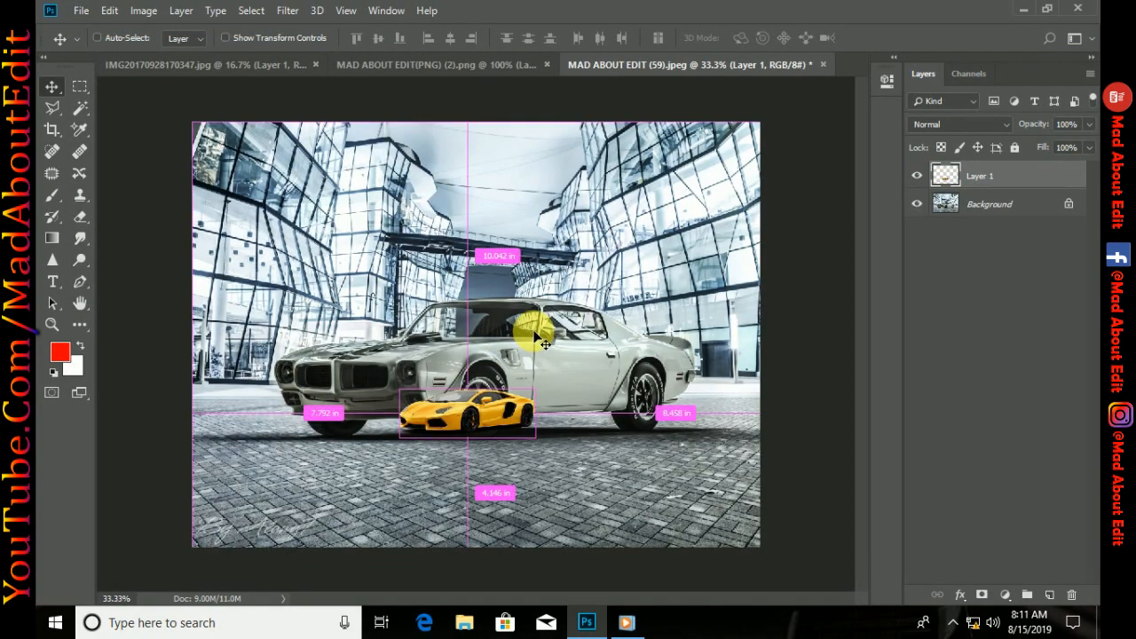
key(ctrl+t)
drag(569, 452, 708, 536)
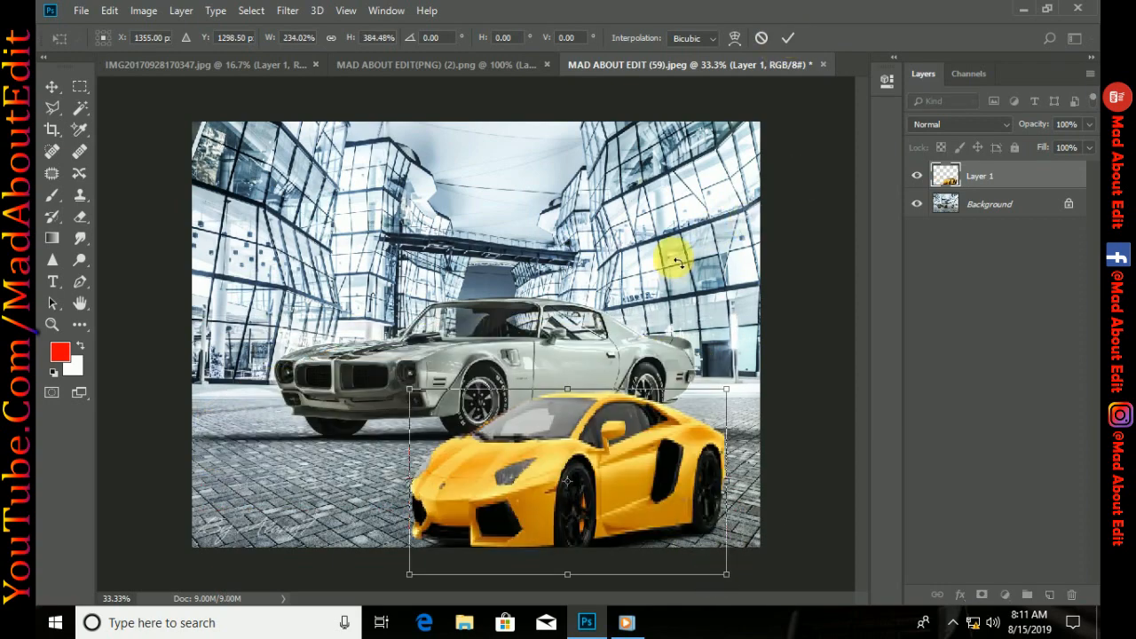
key(Left)
key(Left)
key(Left)
key(Left)
key(Left)
key(Left)
key(Left)
key(Left)
key(Left)
key(Left)
key(Left)
key(Left)
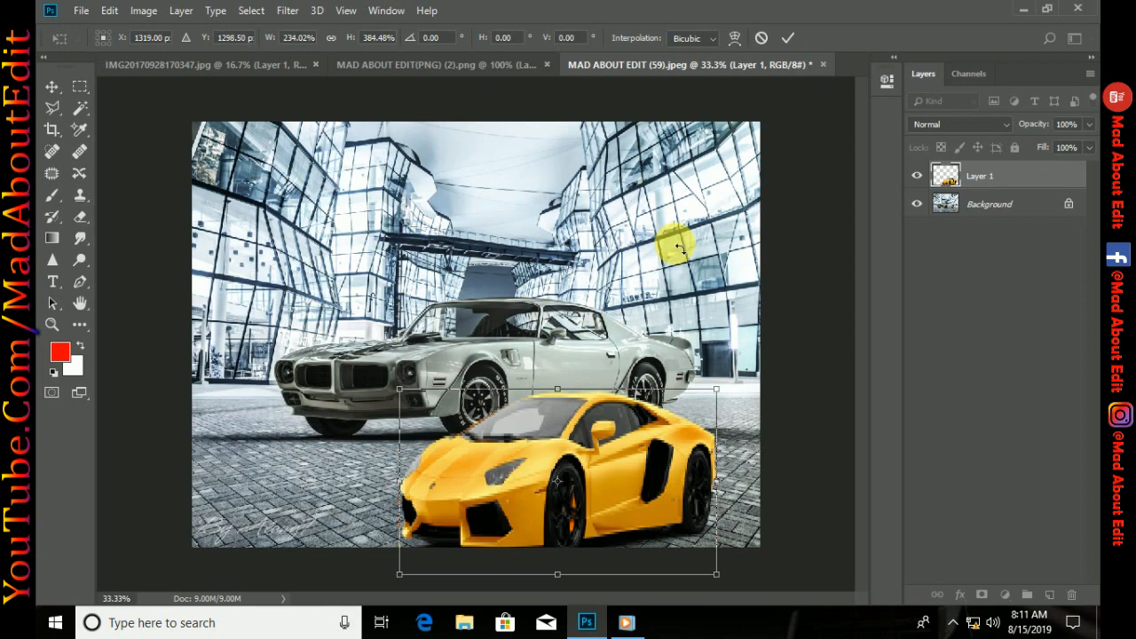
click(759, 40)
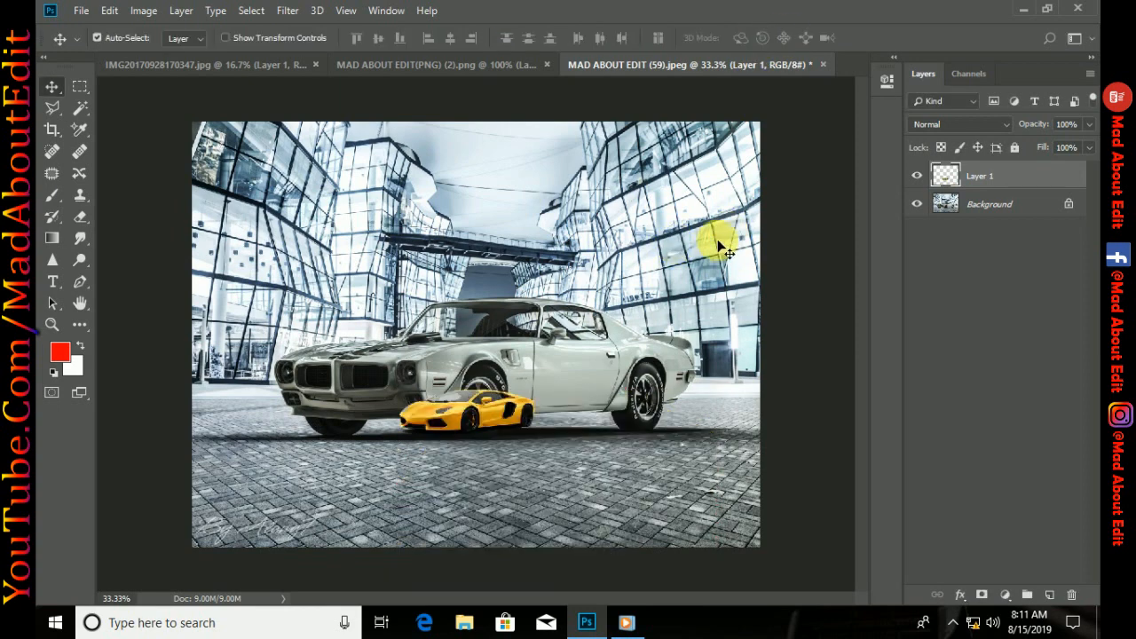
Unlock the Background layer of the city backdrop document
click(1072, 204)
shift+click(980, 178)
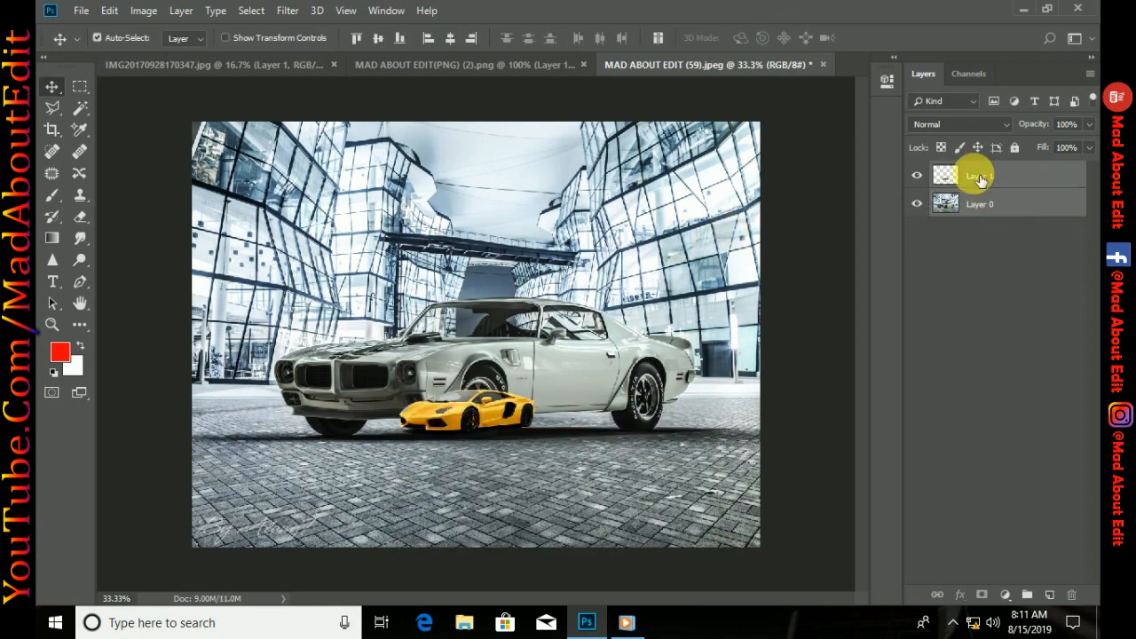
drag(432, 300, 510, 347)
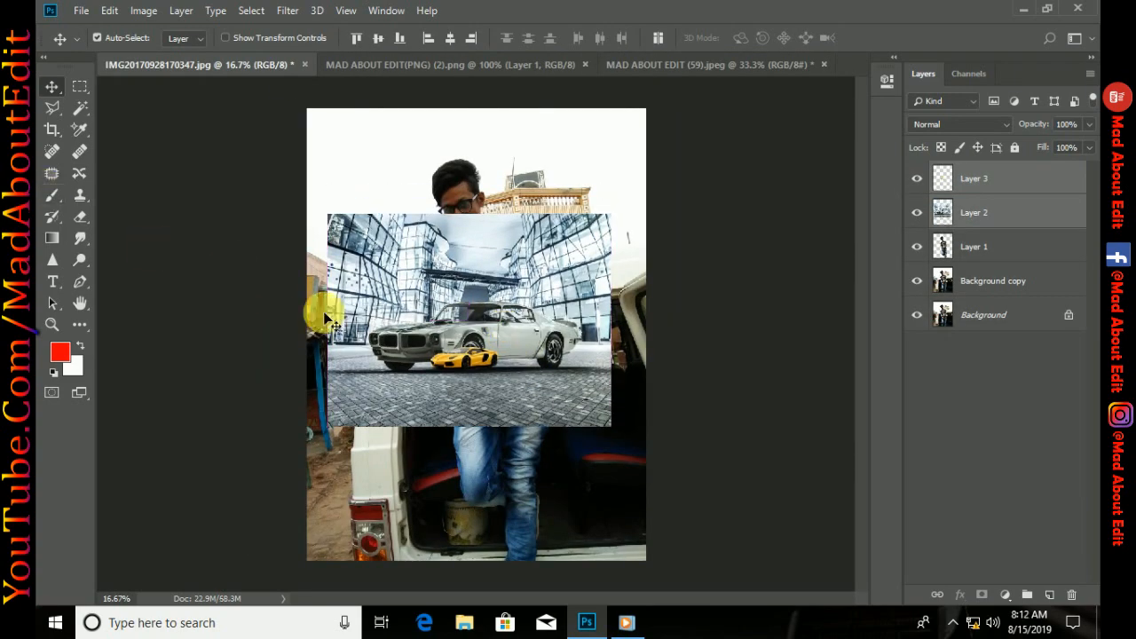
key(Delete)
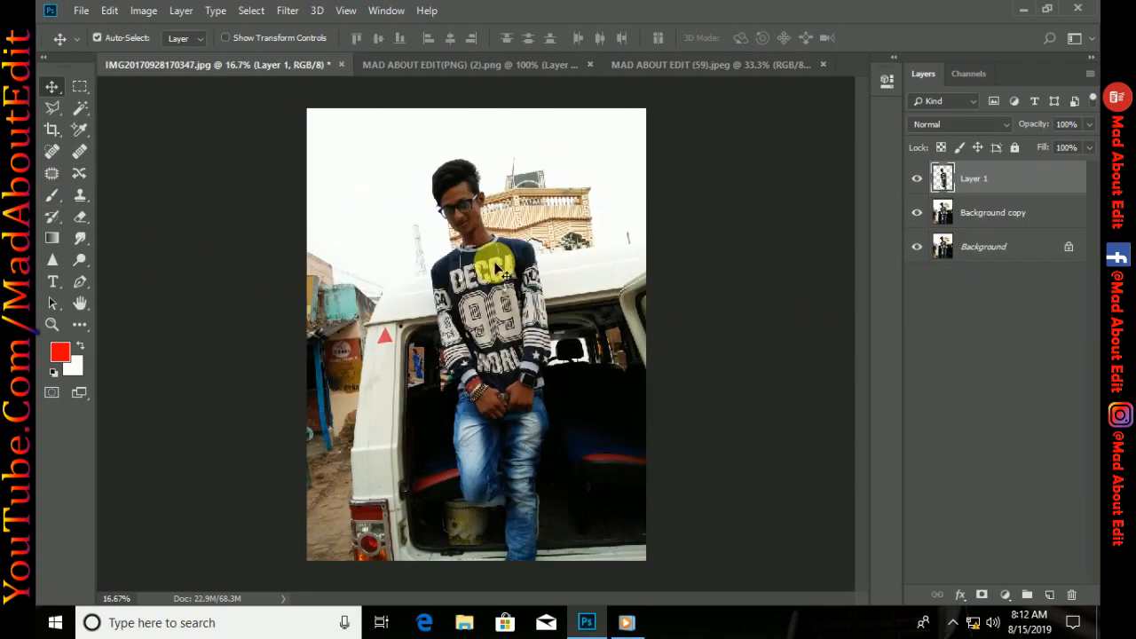
Copy the person cutout from the portrait document into MAD ABOUT EDIT (59).jpeg and move it down with Free Transform
drag(495, 267, 471, 302)
key(ctrl+t)
drag(408, 195, 409, 352)
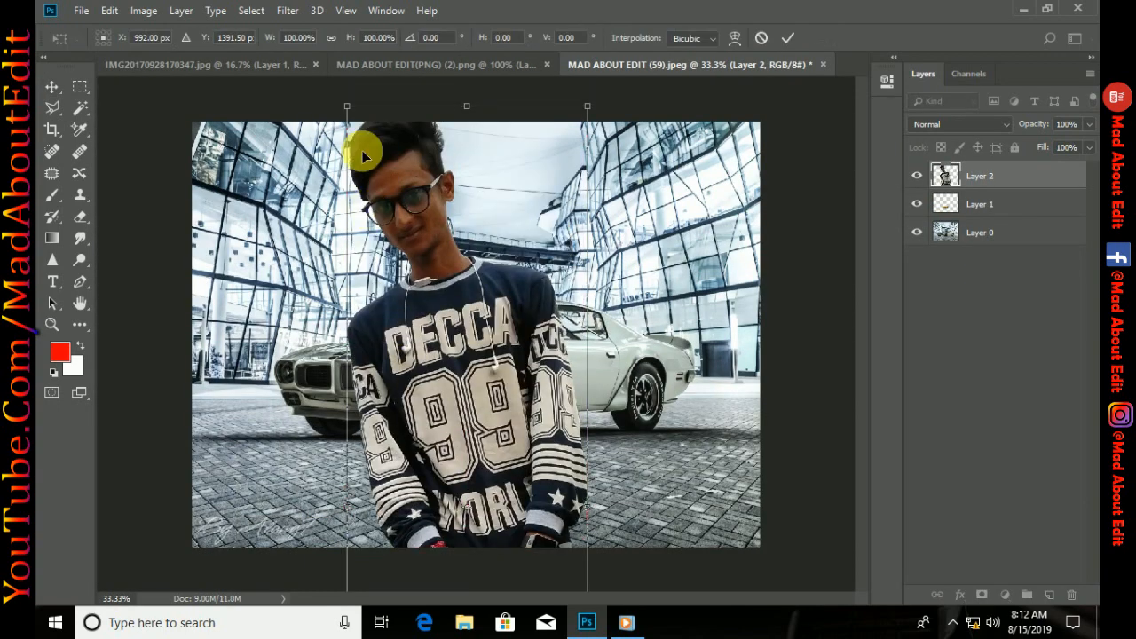
Scale the person down proportionally, position him in front of the silver car at the image's bottom edge, and apply the transform
drag(349, 108, 432, 286)
drag(466, 324, 497, 203)
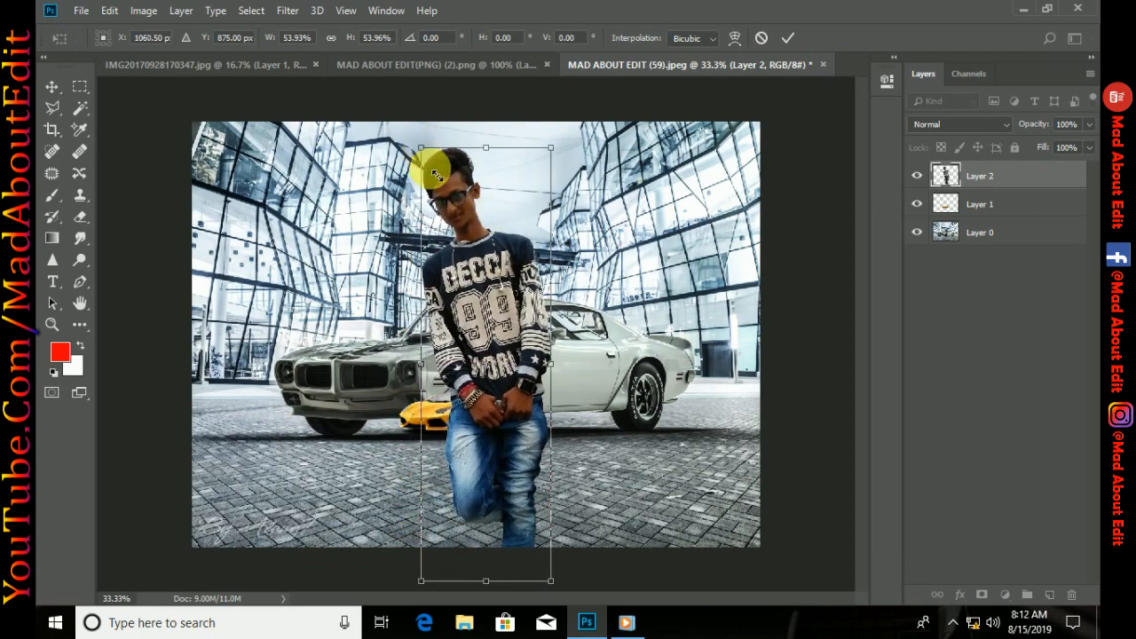
drag(436, 174, 447, 198)
drag(483, 264, 484, 301)
click(787, 38)
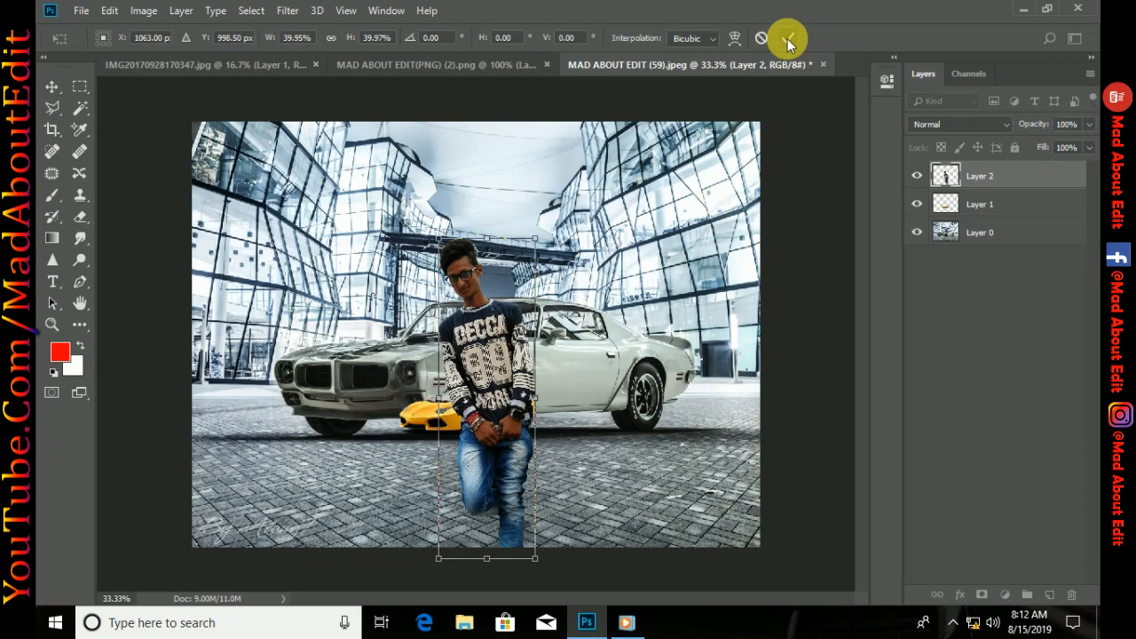
Enlarge the yellow car to about 553% with Free Transform and position it across the image's lower part, covering most of the silver car
click(445, 409)
key(ctrl+t)
drag(548, 450, 748, 560)
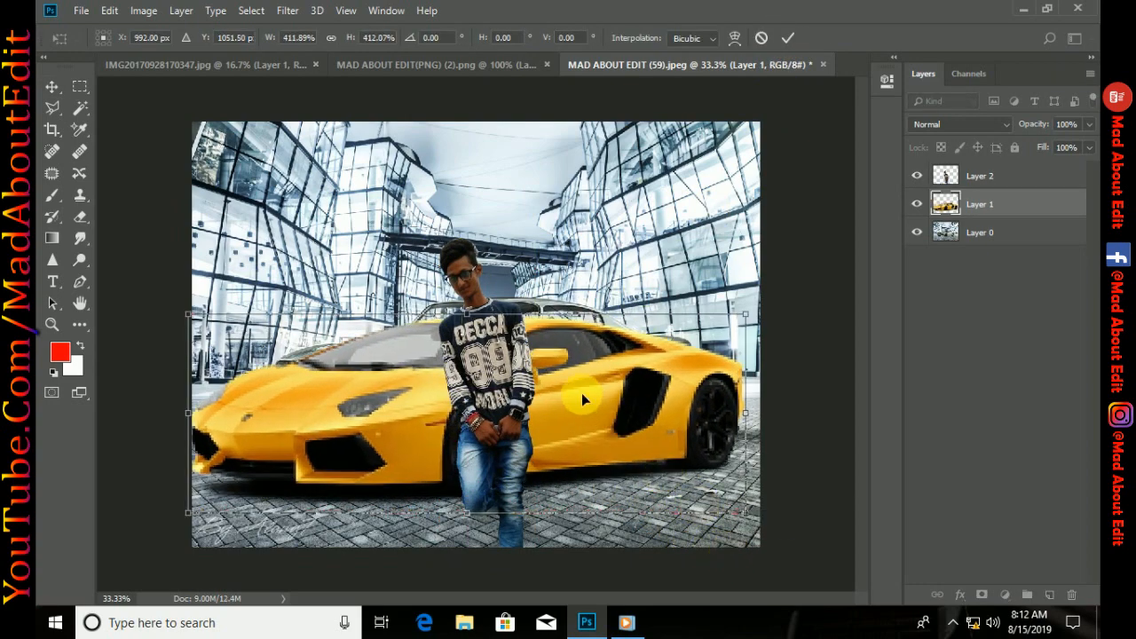
drag(596, 396, 646, 455)
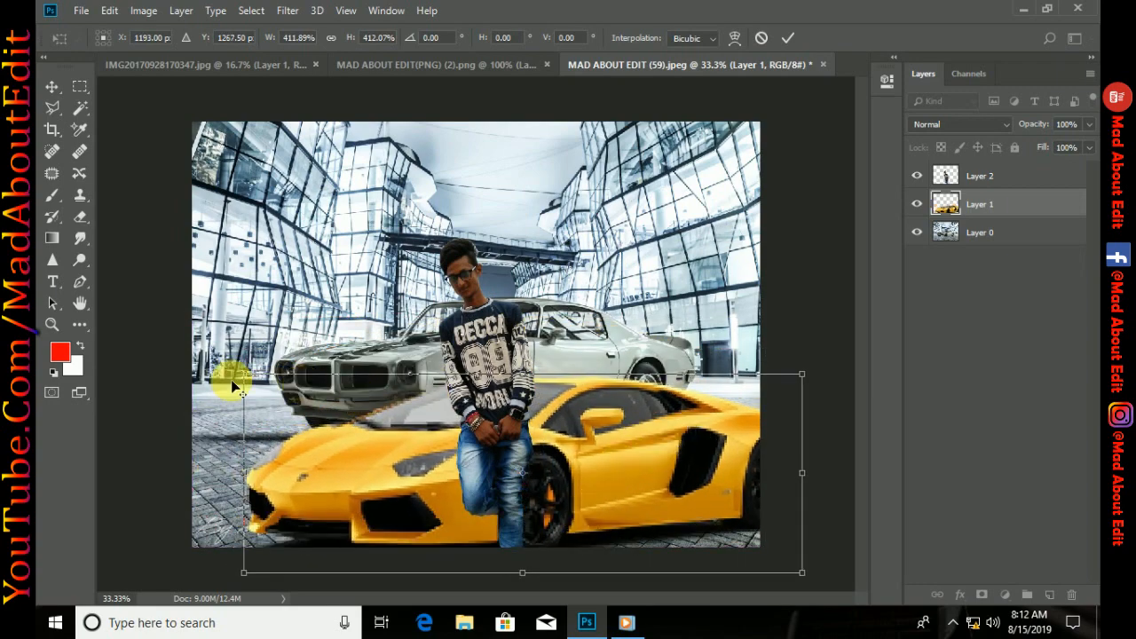
drag(238, 383, 222, 272)
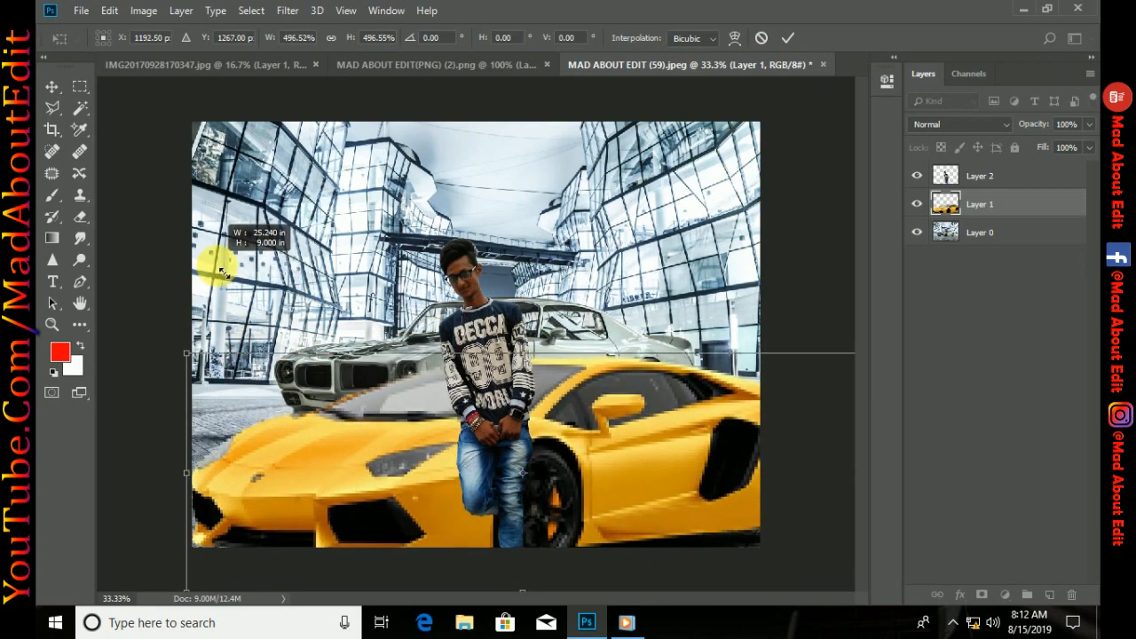
drag(446, 442, 435, 413)
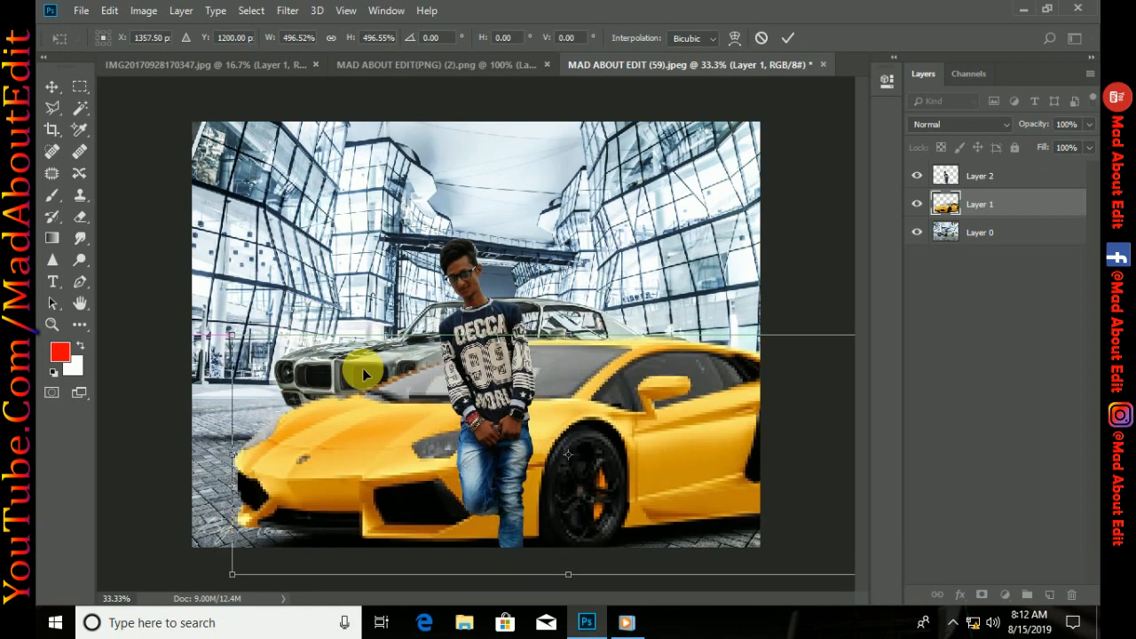
drag(229, 331, 195, 282)
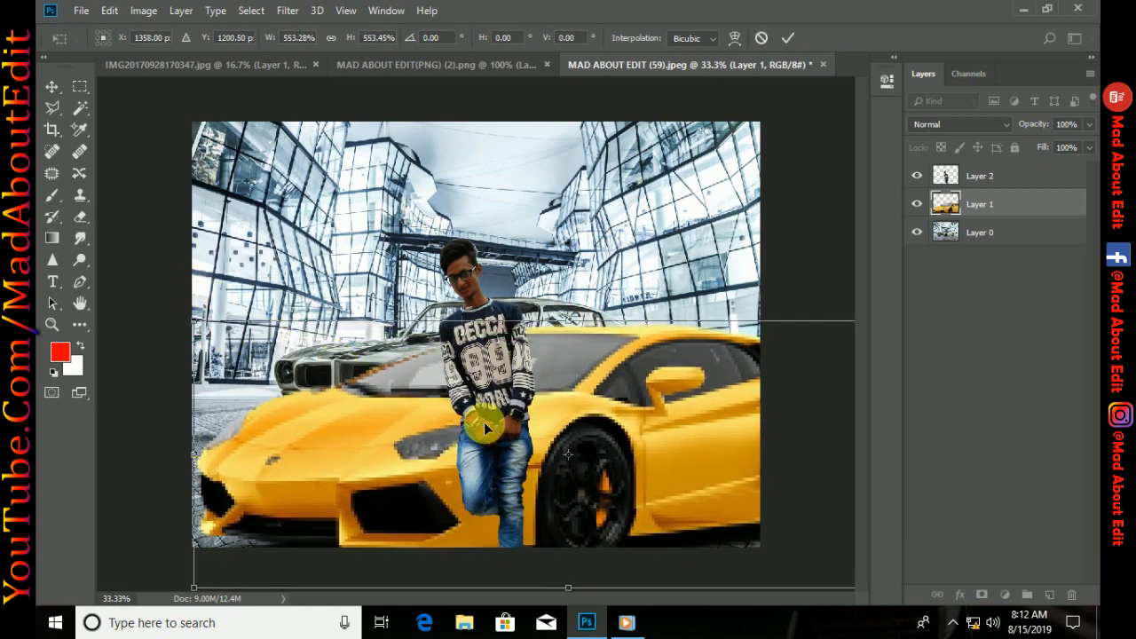
drag(484, 422, 521, 429)
click(788, 37)
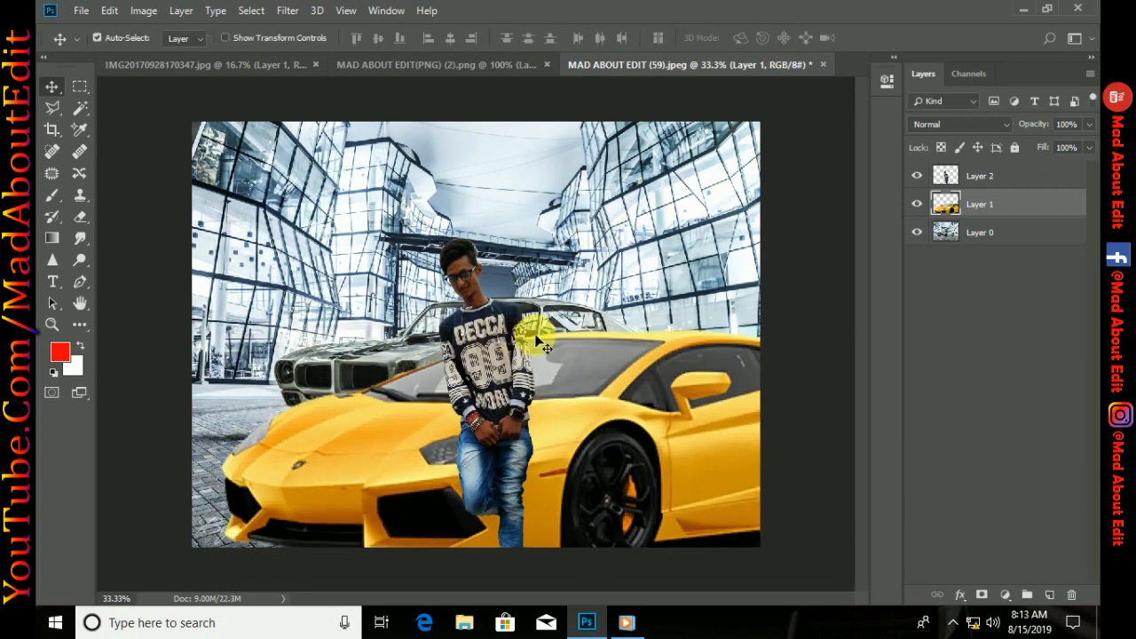
Duplicate the person layer, select the original Layer 2 beneath, and close the MAD ABOUT EDIT(PNG) (2).png document
click(993, 175)
key(ctrl+j)
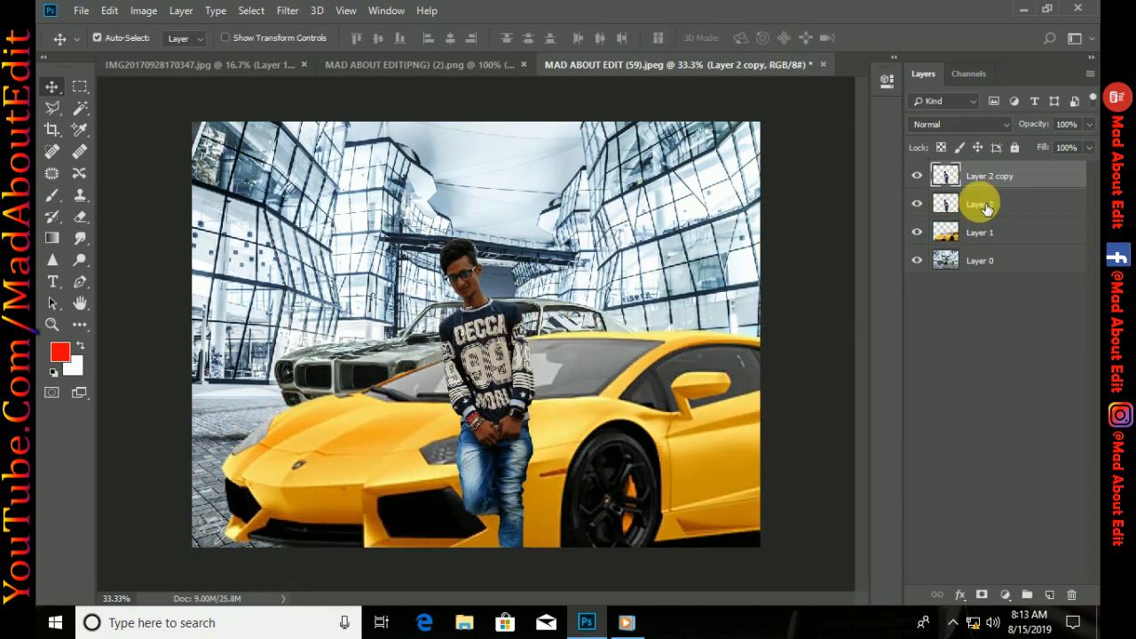
click(984, 204)
click(546, 65)
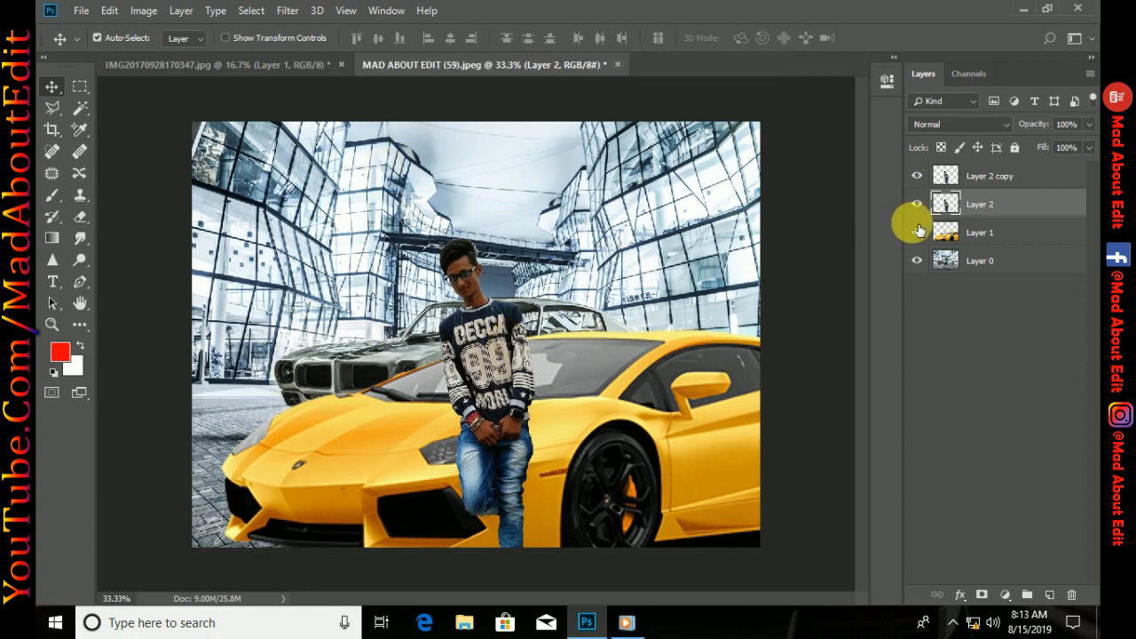
Turn the lower person layer solid black by setting its Hue/Saturation lightness to -100
key(ctrl+u)
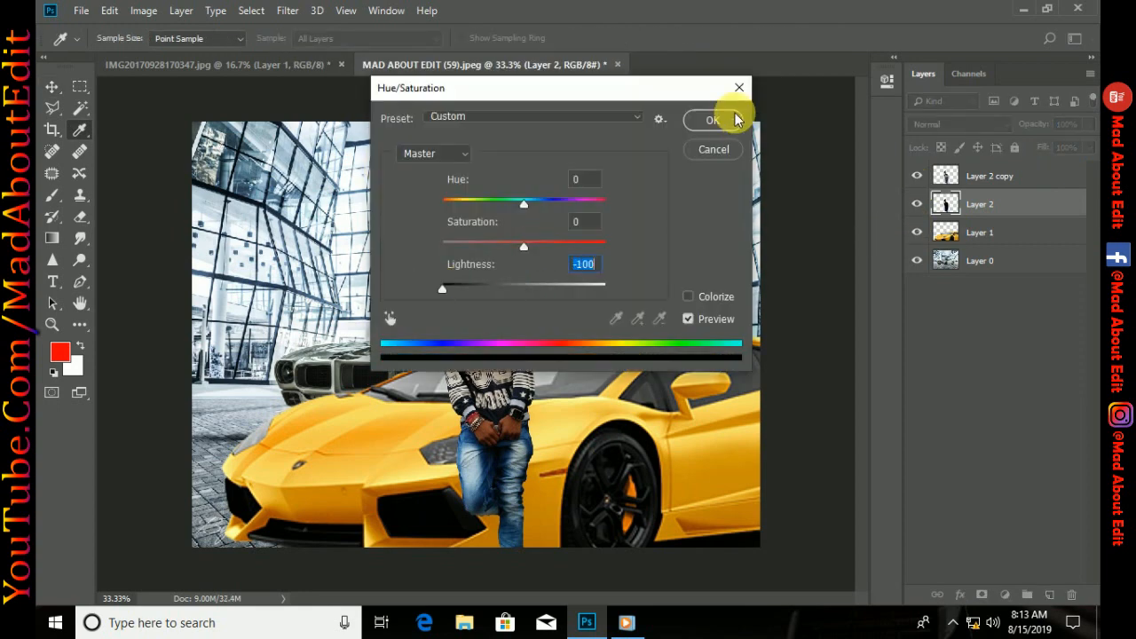
click(733, 120)
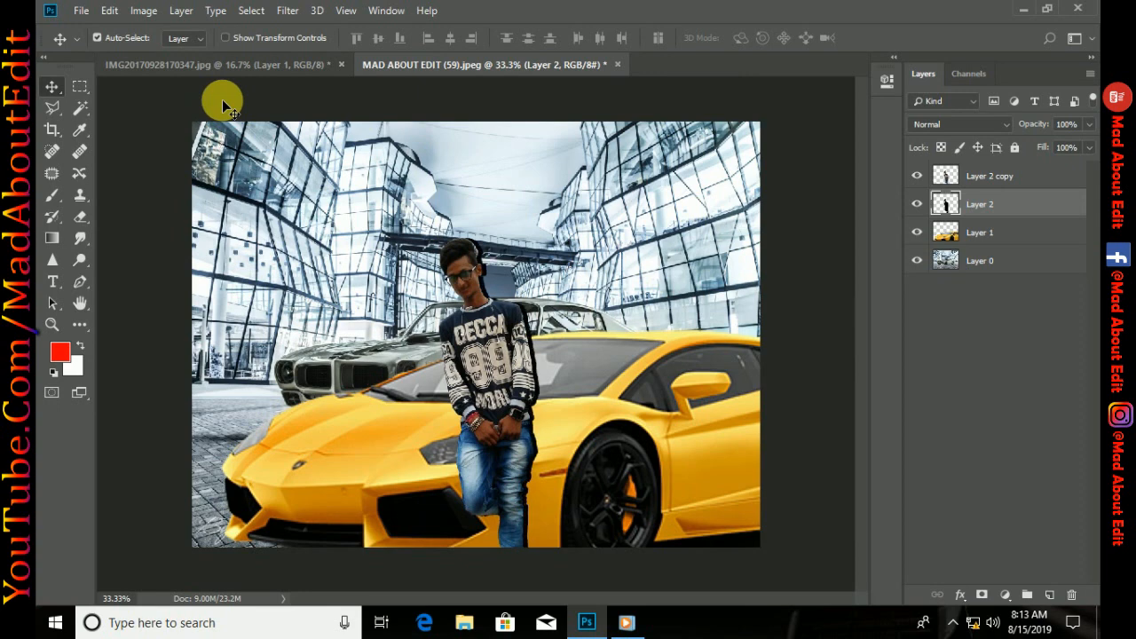
Shorten and skew the black silhouette into a slanted shadow on the car beside the person, and lower its opacity to 52%
key(ctrl+t)
drag(494, 240, 549, 351)
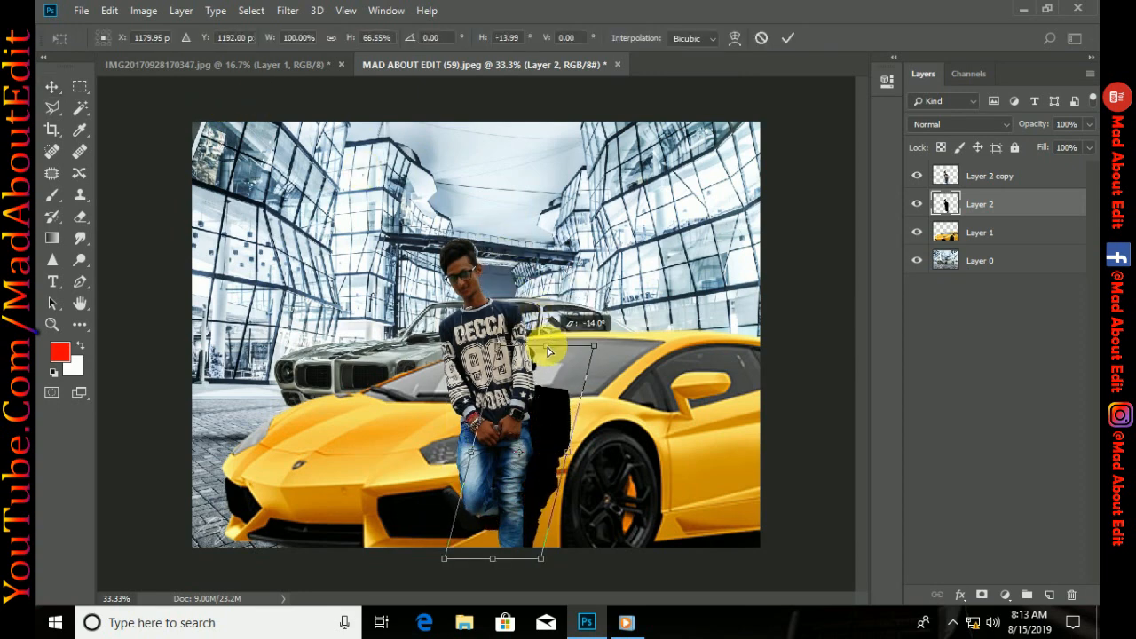
click(788, 38)
drag(1036, 131, 999, 129)
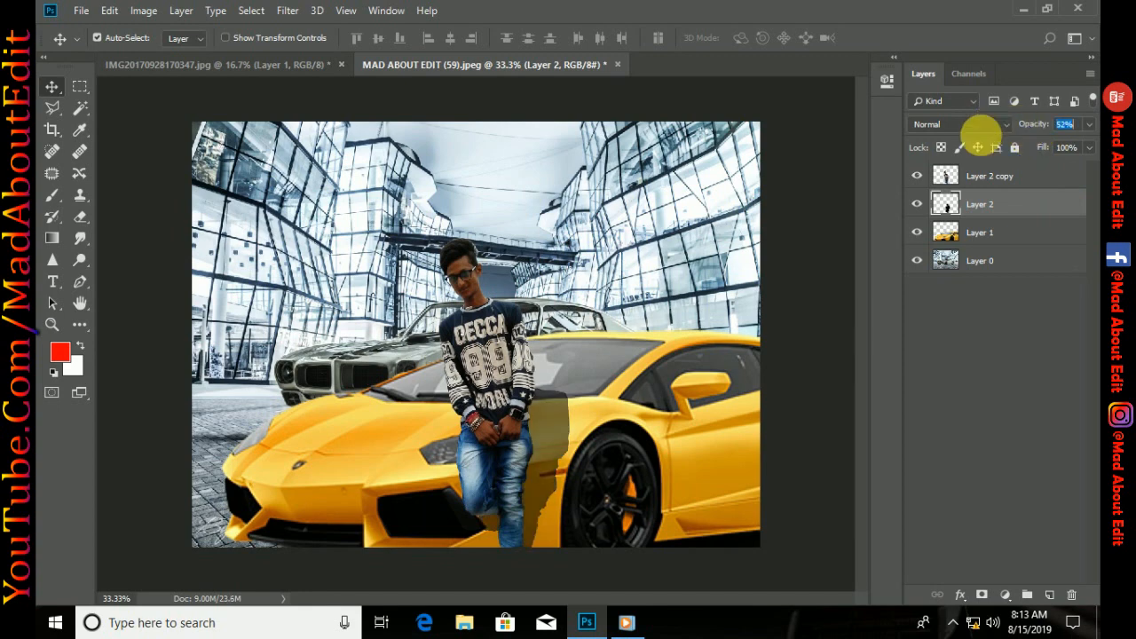
Rotate the person and shadow layers together by about 7.96° and move them down so he leans against the car
click(981, 176)
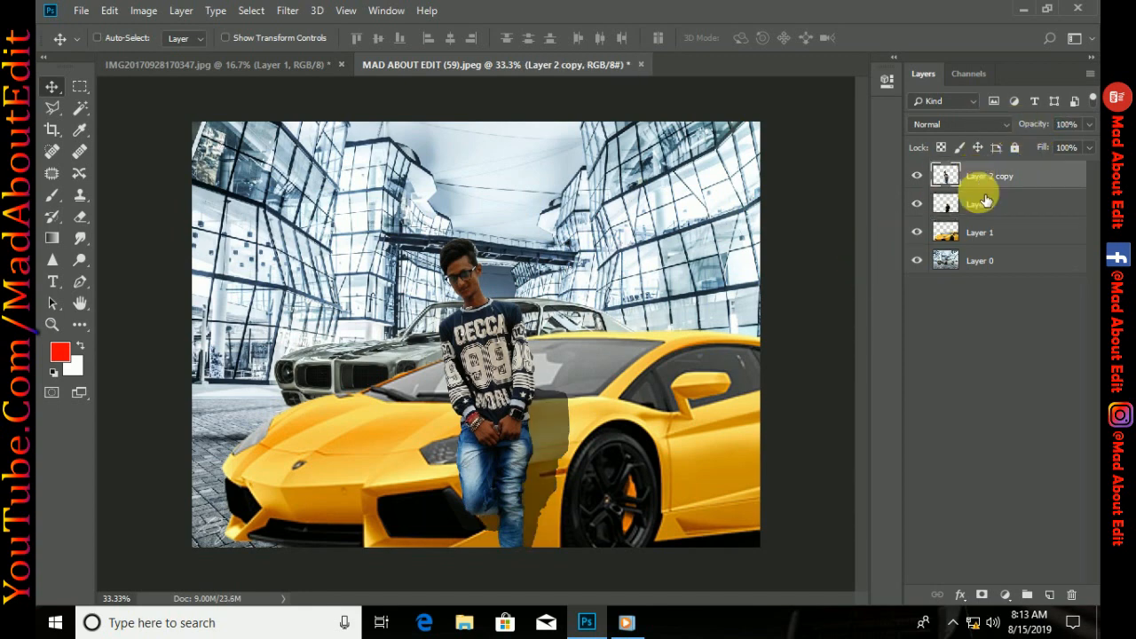
click(979, 206)
key(ctrl+t)
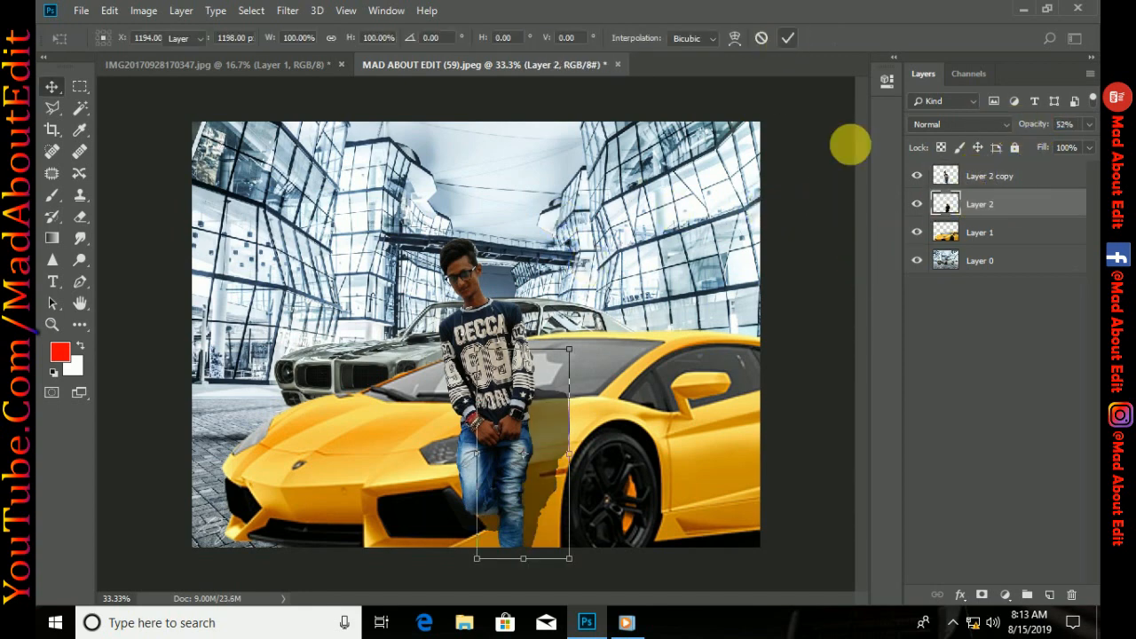
key(Return)
shift+click(987, 179)
key(ctrl+t)
drag(658, 222, 682, 236)
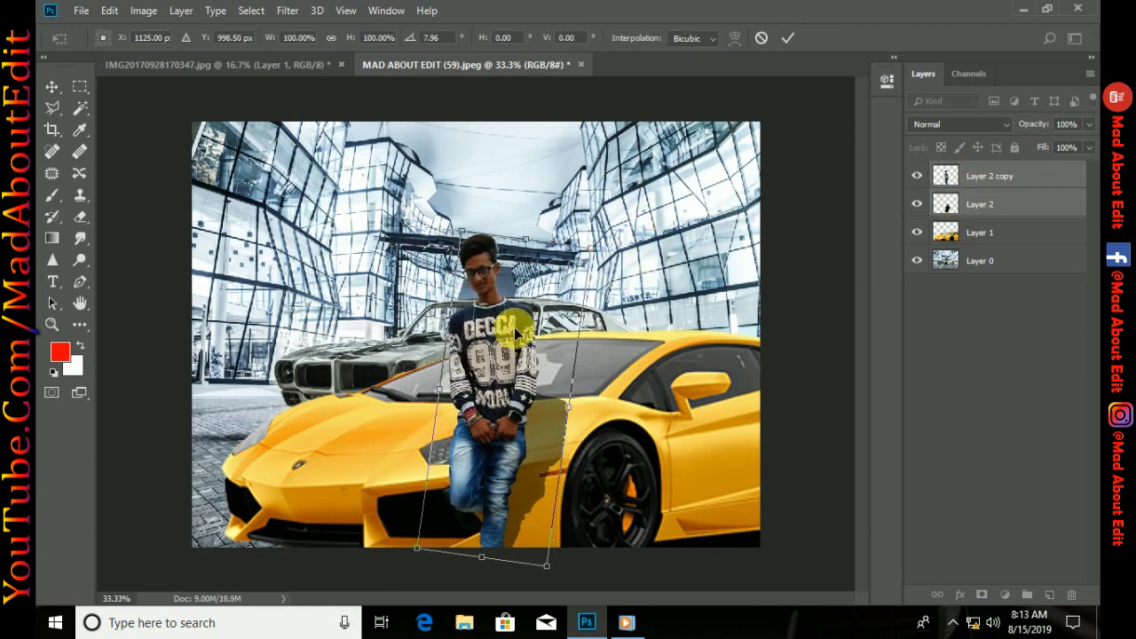
drag(515, 331, 530, 373)
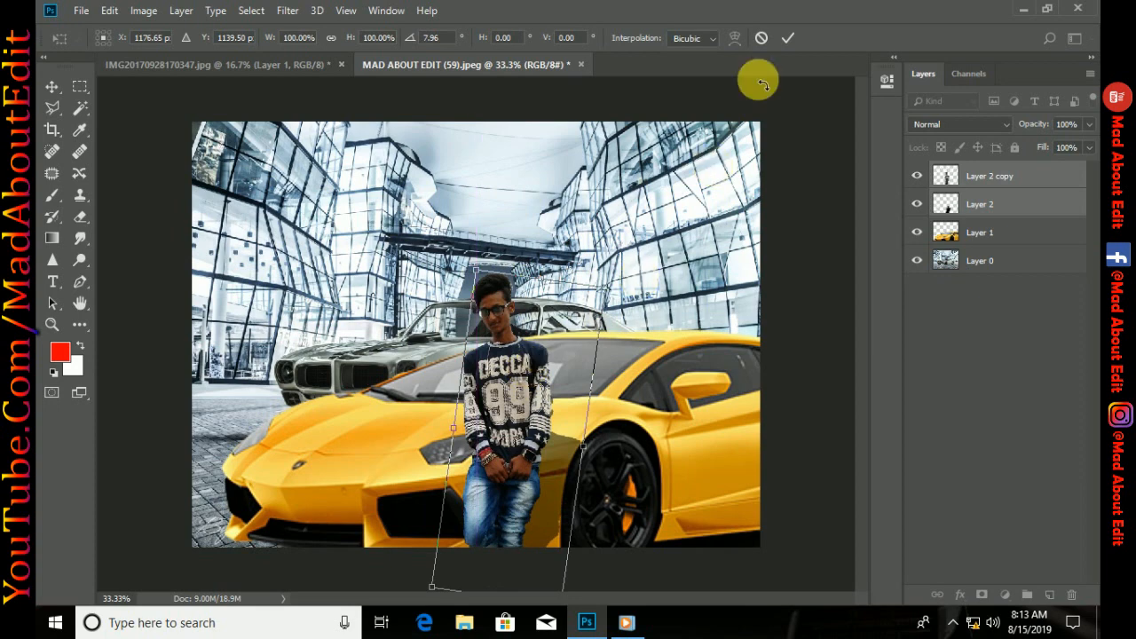
key(Return)
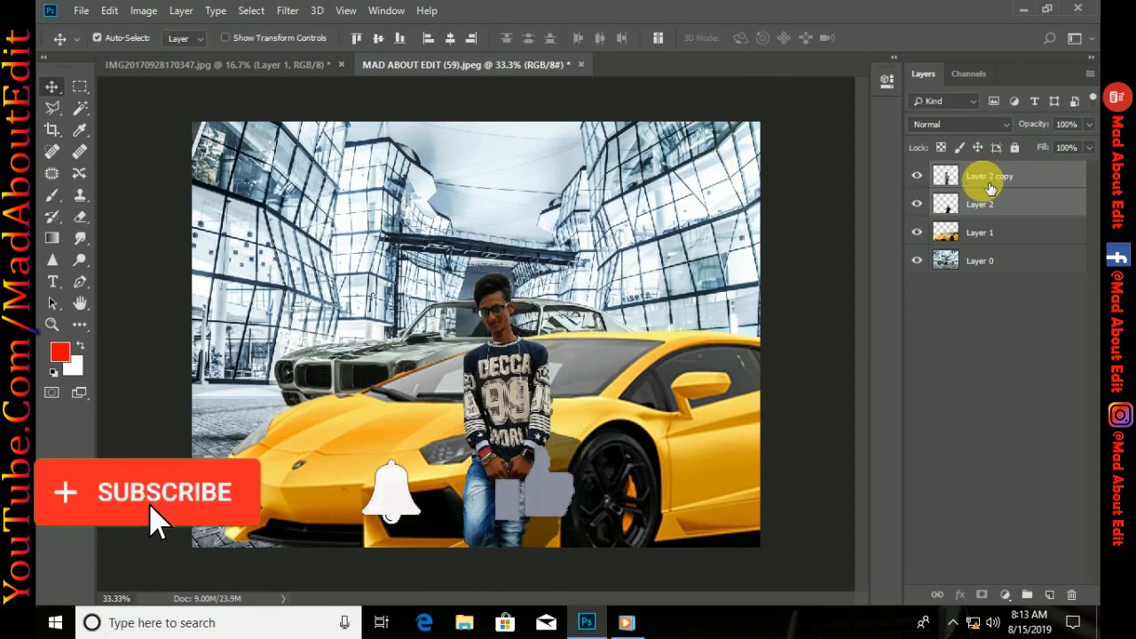
Move the shadow on Layer 2 slightly up and soften it with a Gaussian Blur of 9.6 pixels radius
click(983, 203)
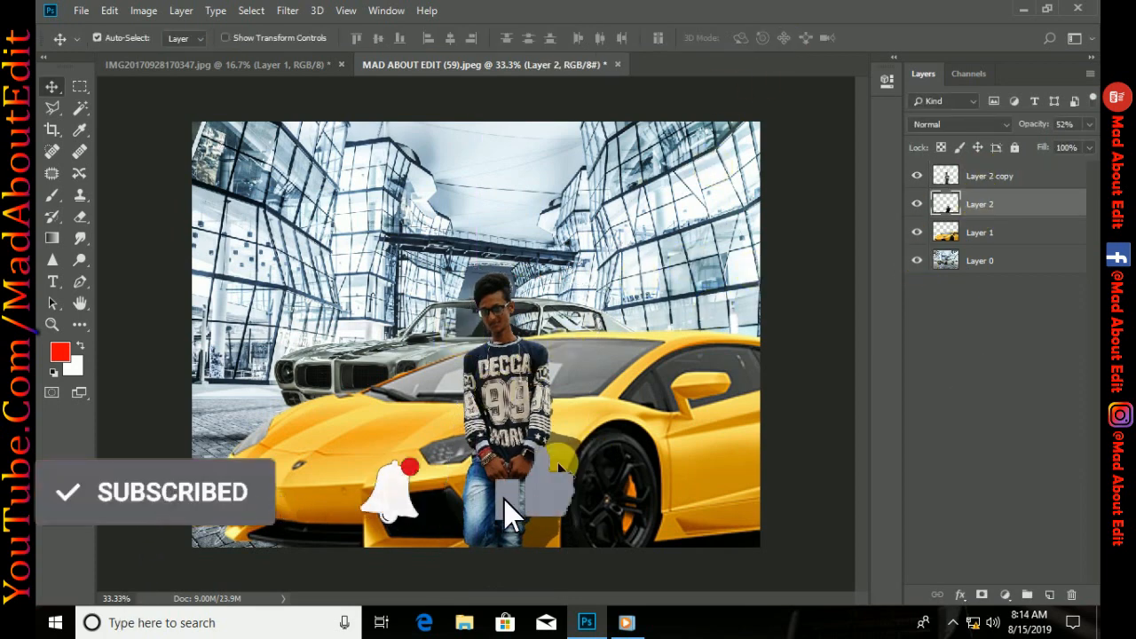
drag(559, 465, 562, 428)
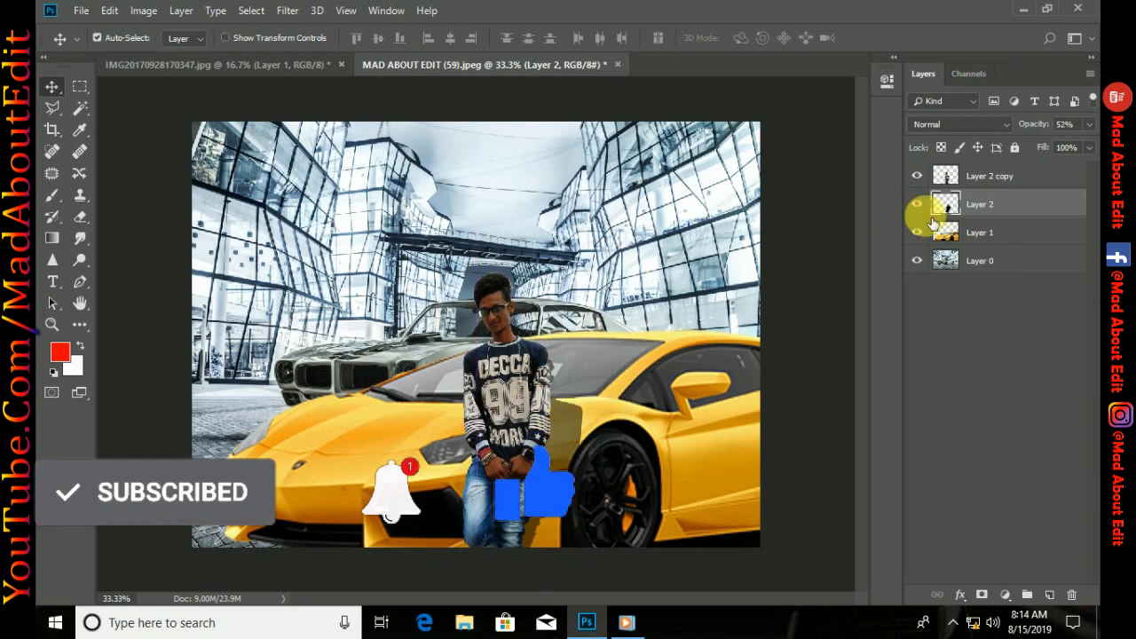
click(299, 12)
mouse_move(469, 197)
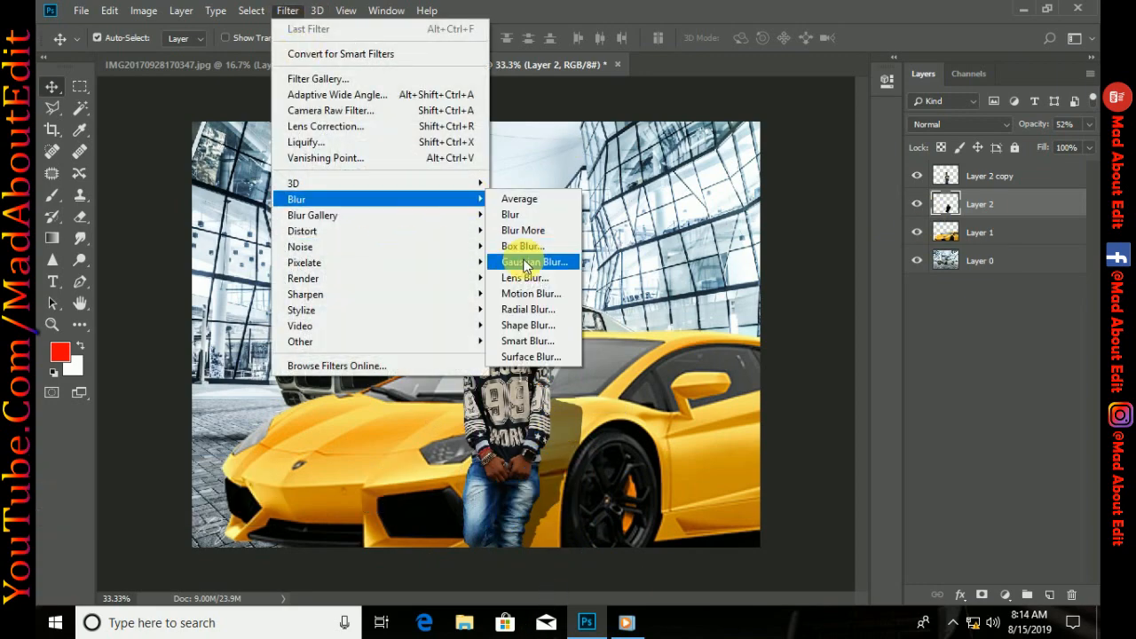
click(527, 263)
drag(563, 89, 759, 105)
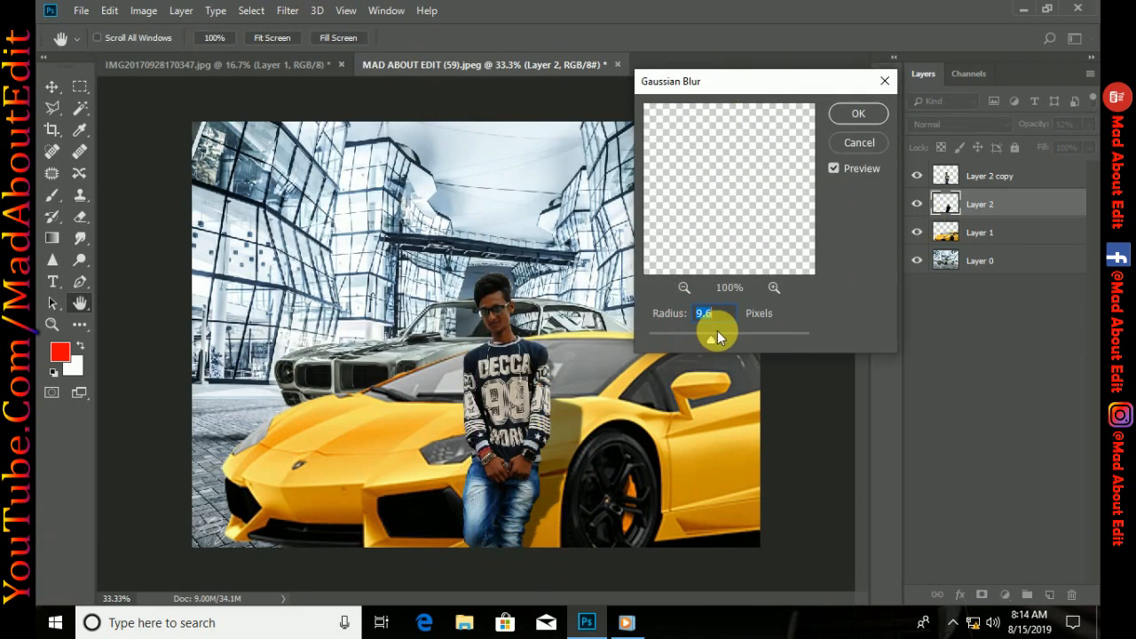
key(Return)
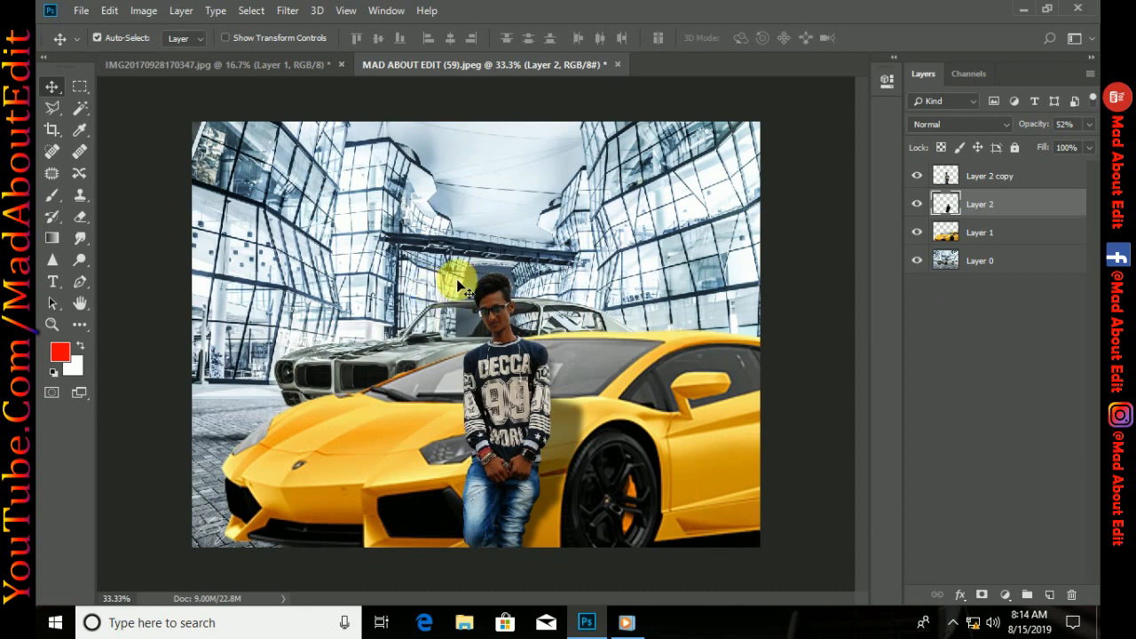
Crop both sides of the image to a portrait-shaped frame around the person and the front of the yellow car
click(53, 131)
drag(197, 339, 212, 340)
drag(745, 341, 702, 342)
drag(260, 343, 283, 320)
click(873, 38)
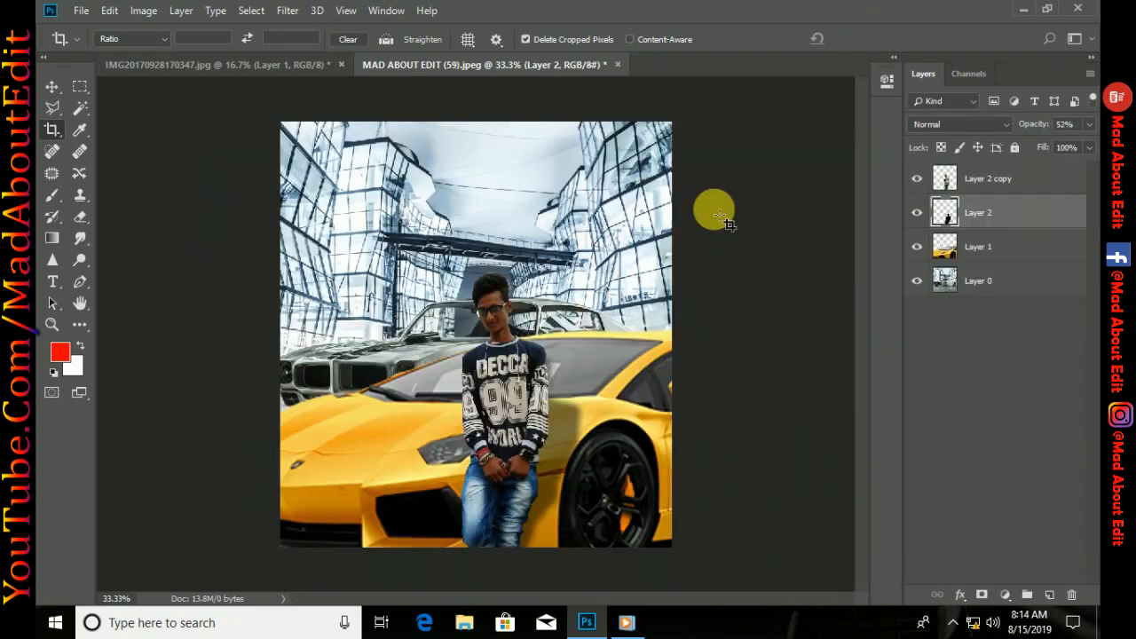
Smudge the hair edges on the Layer 2 copy at 63% strength with a 15 px brush to blend them into the background
click(988, 182)
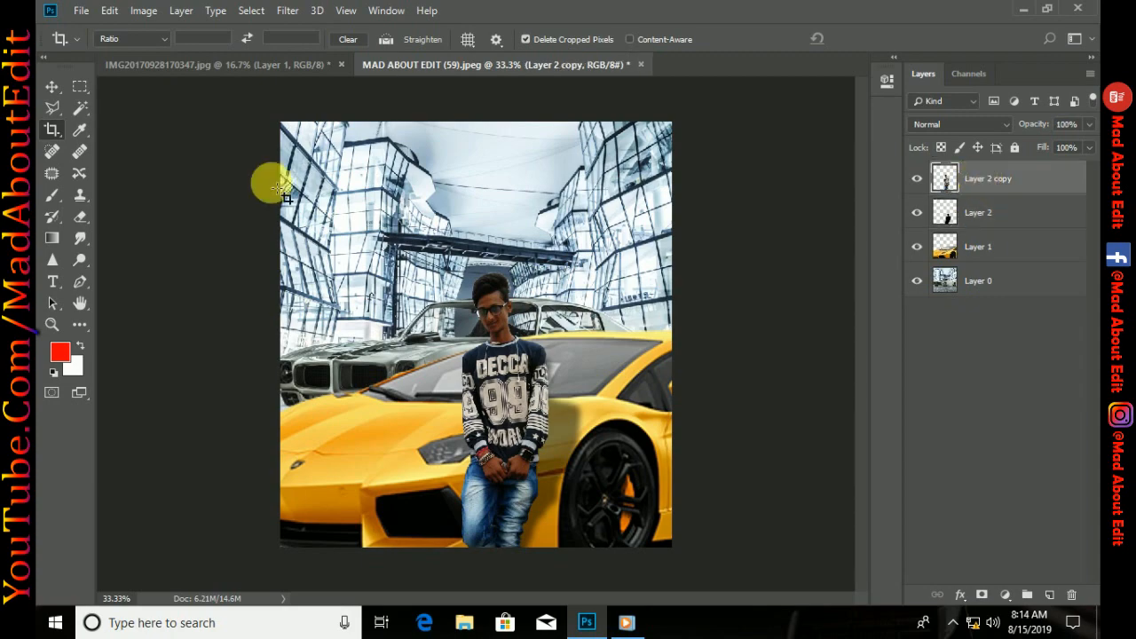
click(95, 237)
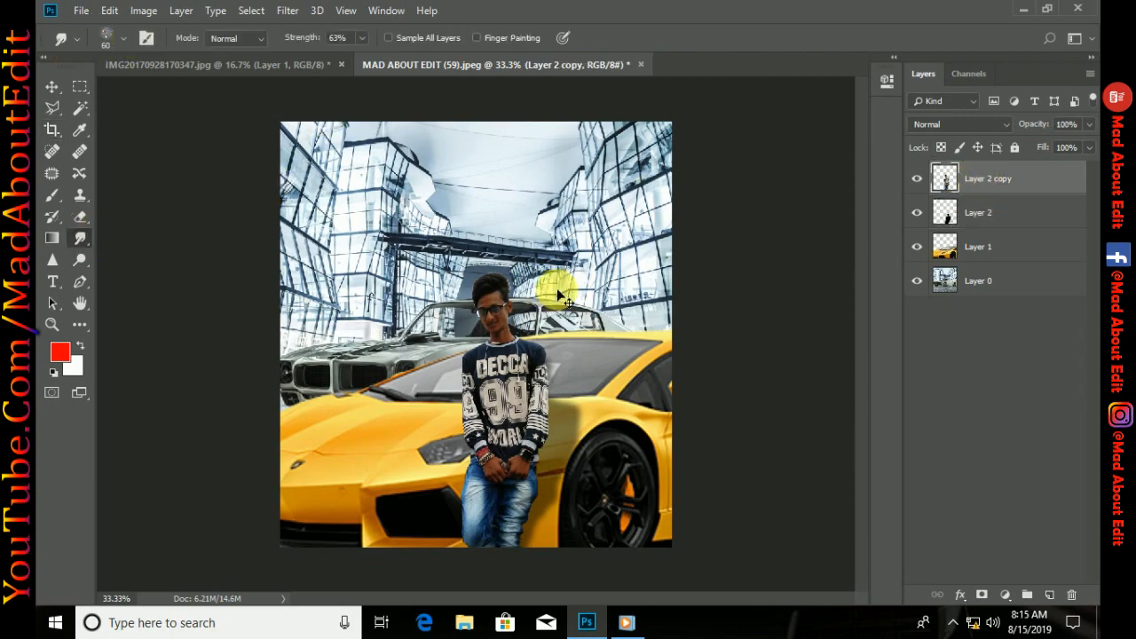
key(ctrl+plus)
key(ctrl+plus)
key(ctrl+plus)
key(ctrl+plus)
drag(616, 196, 499, 461)
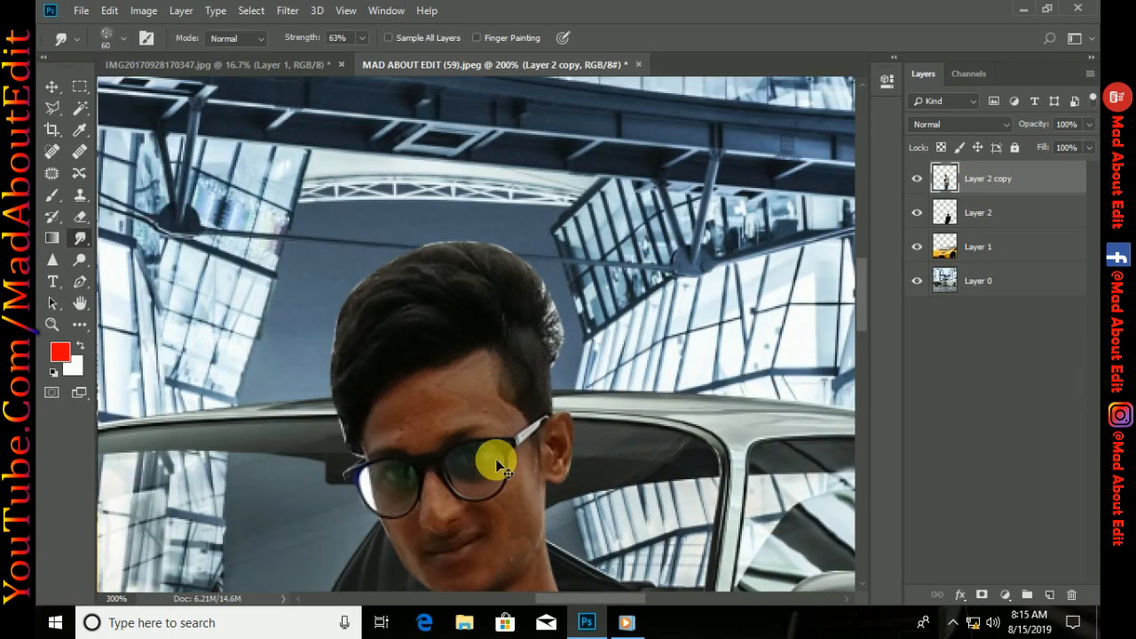
key(ctrl+plus)
key(ctrl+plus)
key(ctrl+plus)
mouse_move(669, 197)
mouse_down()
mouse_move(629, 287)
mouse_move(489, 157)
mouse_move(599, 160)
mouse_up()
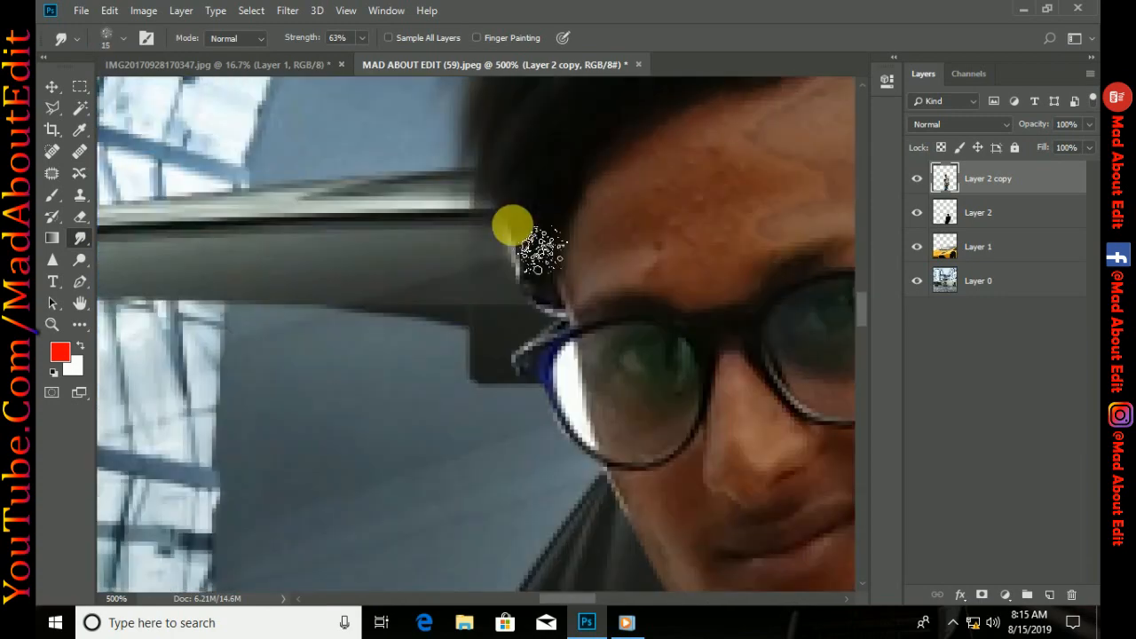
drag(515, 229, 533, 317)
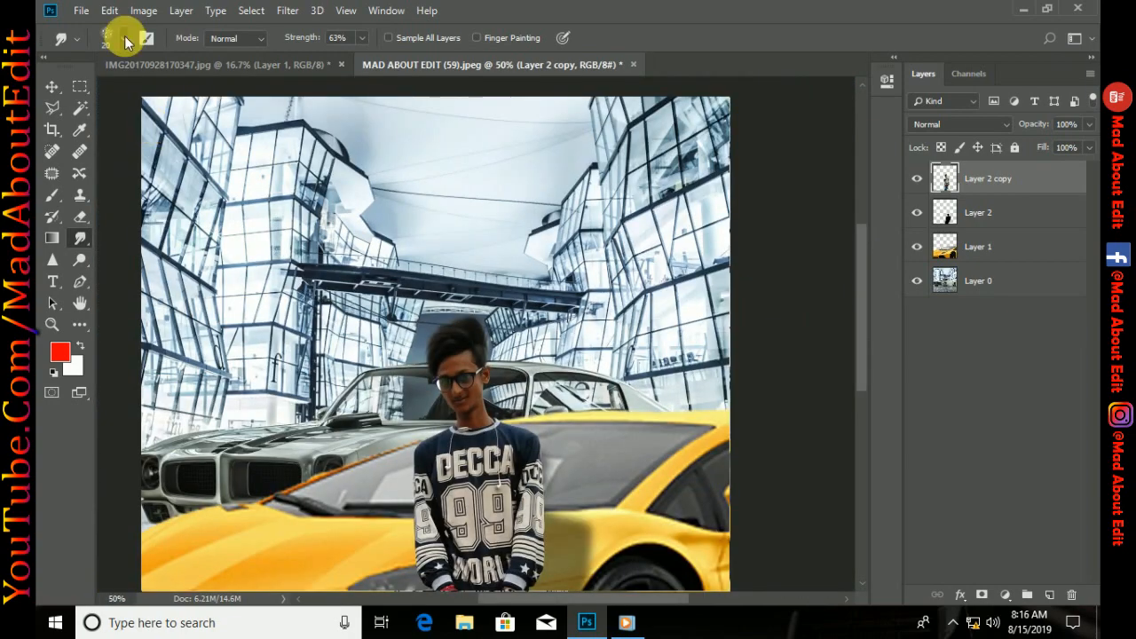
Choose the Skin smooth smudge brush 1 preset from the FACE SMOOTH BRUSH BY MAD ABOUT EDIT folder and set the strength to 1%
click(124, 40)
click(73, 222)
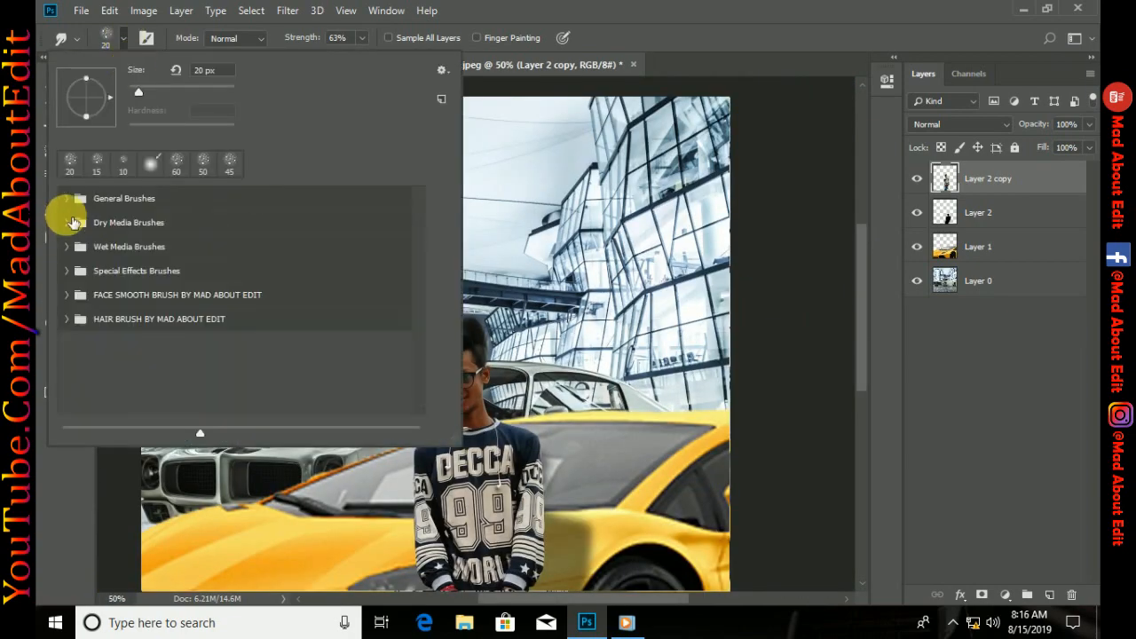
click(69, 302)
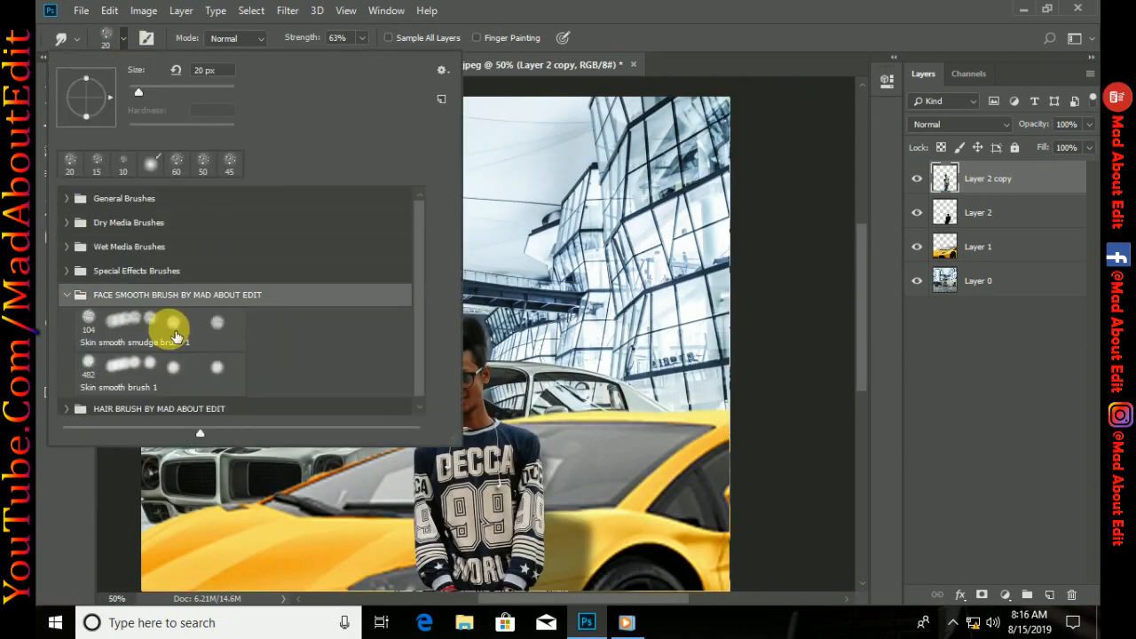
click(162, 321)
click(123, 41)
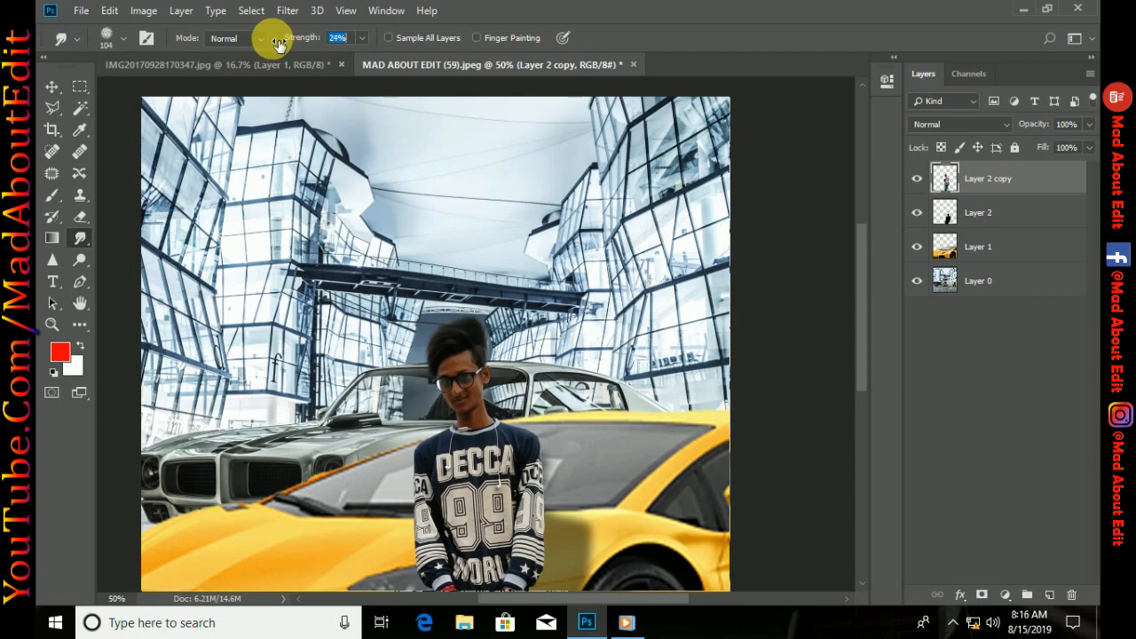
text(1)
key(Return)
Raise the Smudge strength to 20% and smooth the forehead skin with the brush reduced to about 20 px
scroll(480, 317, up, 1)
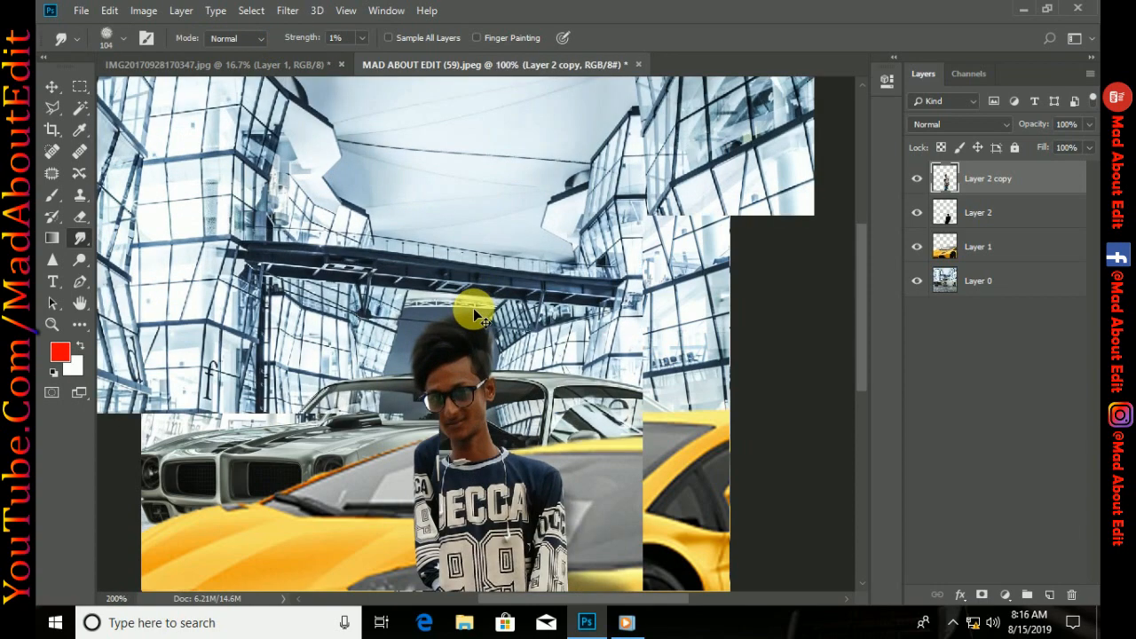
key(ctrl+plus)
key(ctrl+plus)
key(bracketleft)
key(bracketleft)
key(bracketleft)
key(bracketleft)
key(bracketleft)
key(bracketleft)
key(bracketleft)
key(bracketleft)
key(bracketleft)
key(bracketleft)
key(bracketleft)
key(ctrl+plus)
drag(543, 226, 517, 314)
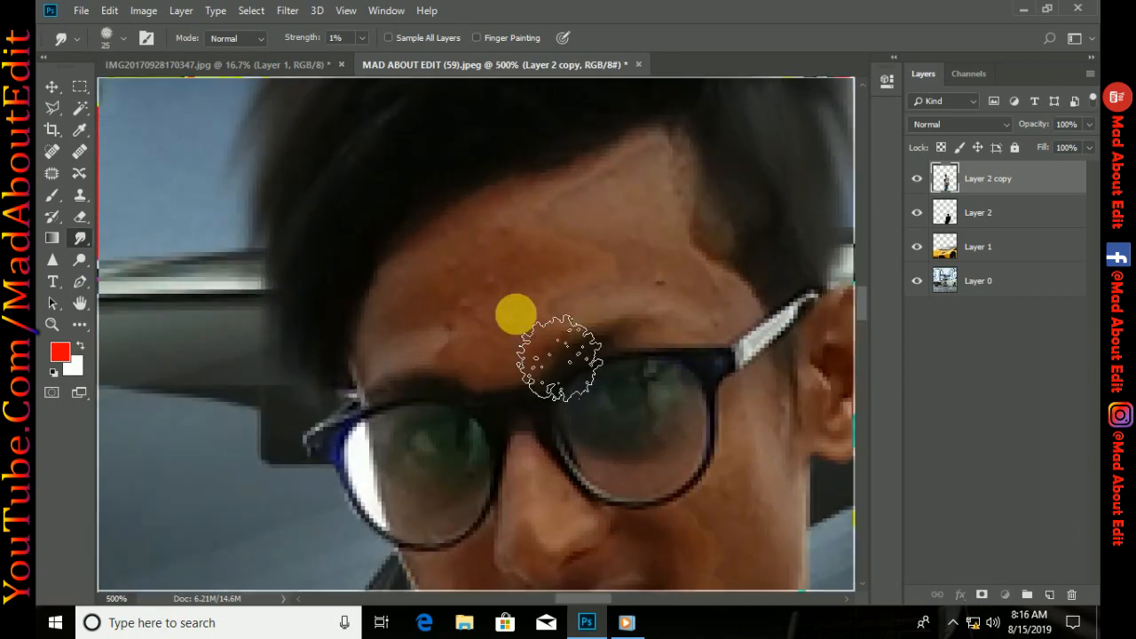
drag(294, 40, 309, 40)
mouse_move(444, 269)
mouse_down()
mouse_move(536, 221)
mouse_move(583, 251)
mouse_up()
key(bracketleft)
drag(423, 327, 603, 177)
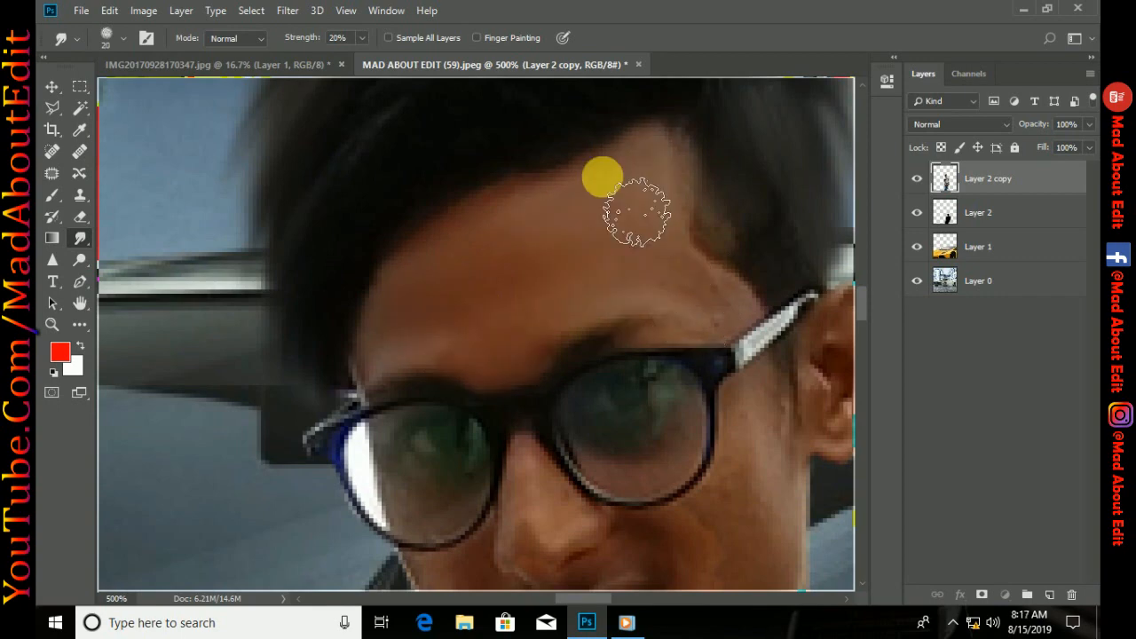
Smooth the skin of the nose, cheeks, chin and neck with a Smudge brush of about 15 px at 20% strength
key(bracketleft)
scroll(622, 307, down, 3)
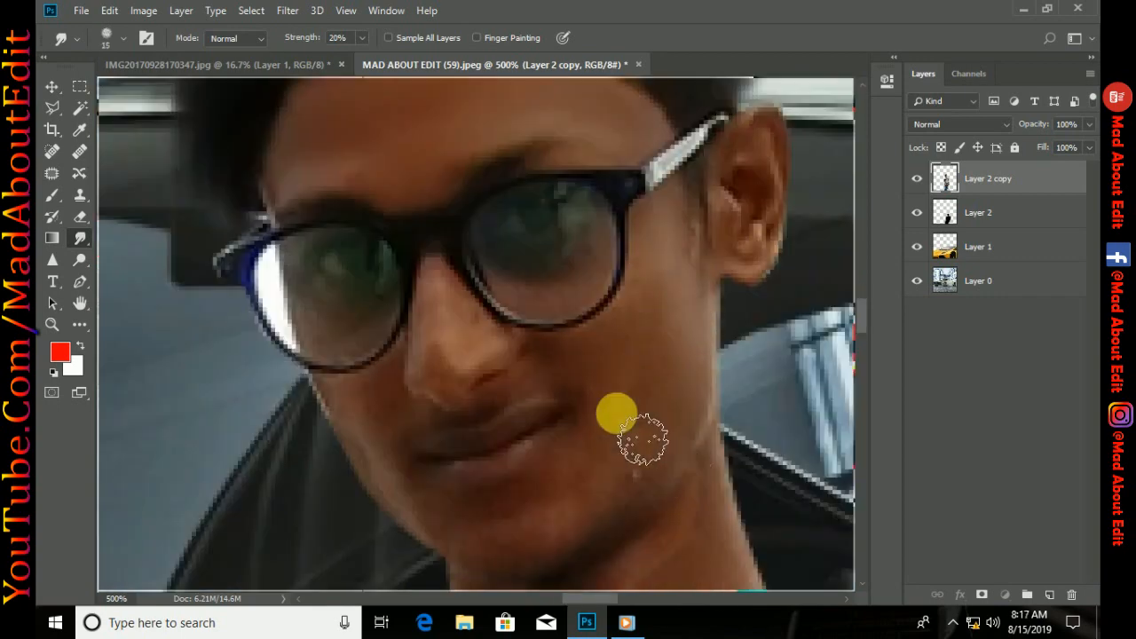
mouse_move(642, 441)
mouse_down()
mouse_move(654, 467)
mouse_move(605, 450)
mouse_up()
mouse_move(460, 325)
mouse_down()
mouse_move(551, 226)
mouse_move(492, 314)
mouse_move(557, 413)
mouse_move(651, 279)
mouse_up()
drag(741, 483, 653, 385)
key(bracketright)
mouse_move(737, 512)
mouse_down()
mouse_move(518, 531)
mouse_move(731, 405)
mouse_up()
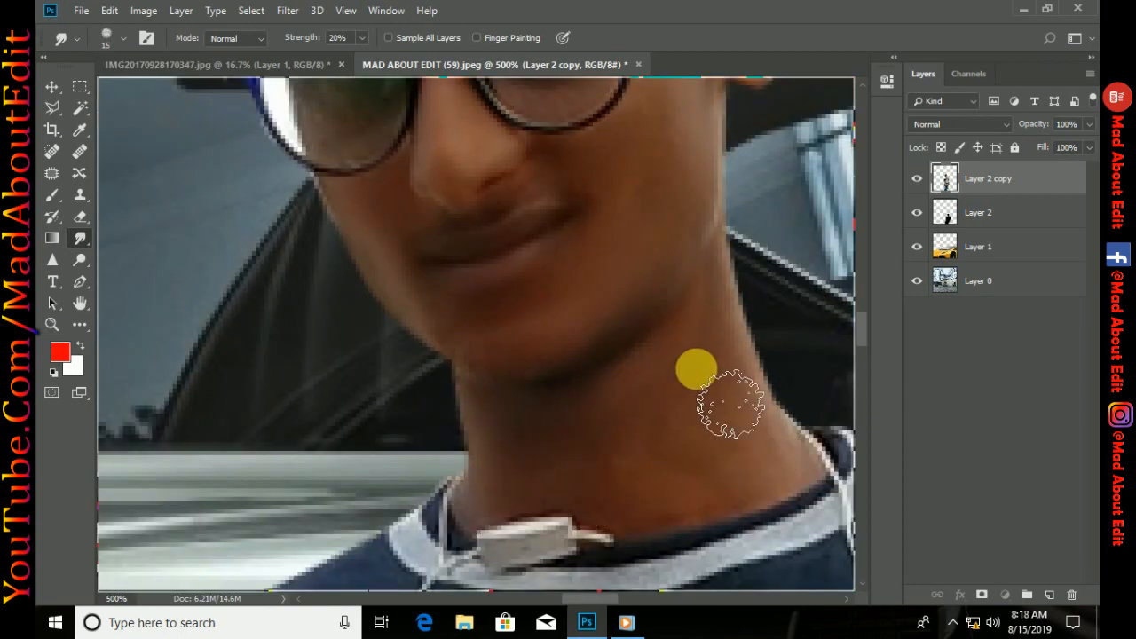
Smooth the skin of the ear and the temple beside it with the Smudge tool at 20% strength
key(ctrl+minus)
key(ctrl+minus)
drag(570, 200, 526, 391)
key(ctrl+plus)
key(ctrl+plus)
key(ctrl+plus)
key(ctrl+plus)
drag(769, 393, 556, 411)
key(bracketleft)
key(bracketleft)
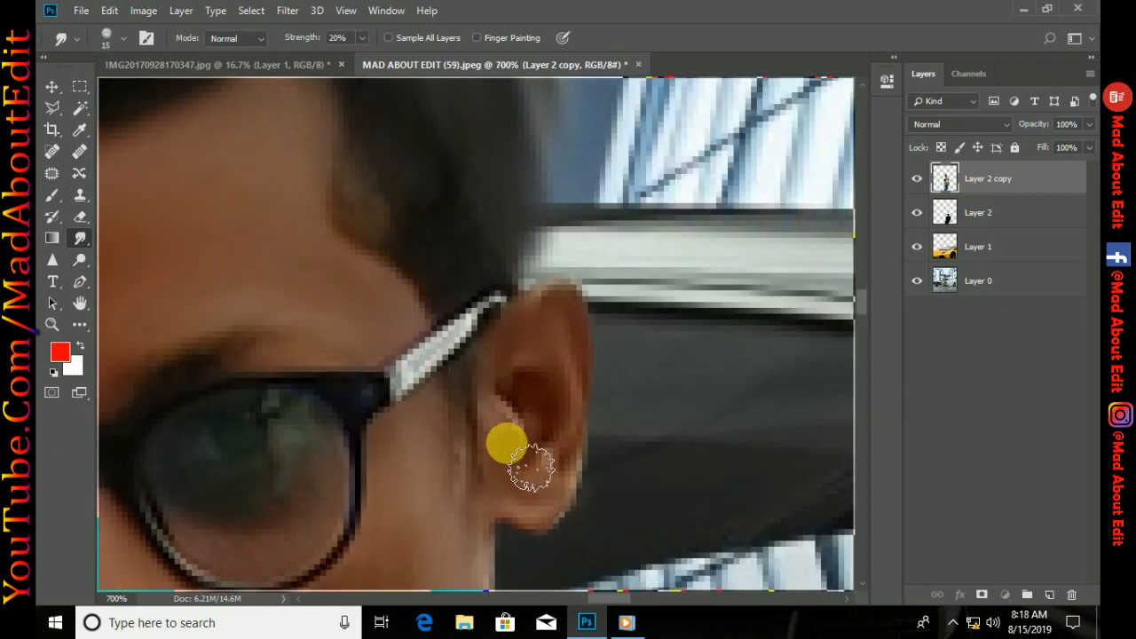
Smooth the skin of both hands and the fingers with the Smudge brush at 20 px and 15 px, keeping 20% strength
key(bracketright)
key(ctrl+minus)
key(ctrl+minus)
key(ctrl+minus)
key(ctrl+minus)
key(ctrl+minus)
drag(524, 542, 515, 355)
key(ctrl+plus)
key(ctrl+plus)
key(ctrl+plus)
key(ctrl+plus)
mouse_move(346, 555)
mouse_down()
mouse_move(542, 289)
mouse_move(695, 342)
mouse_move(604, 367)
mouse_up()
drag(687, 581, 709, 374)
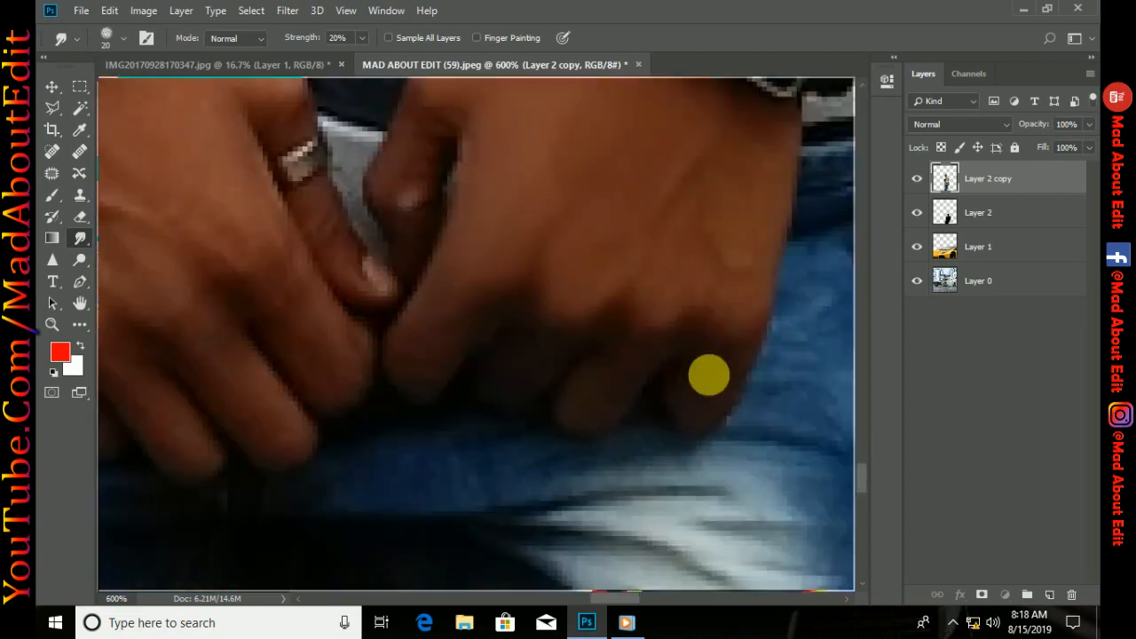
key(bracketleft)
drag(338, 222, 584, 387)
drag(546, 475, 649, 252)
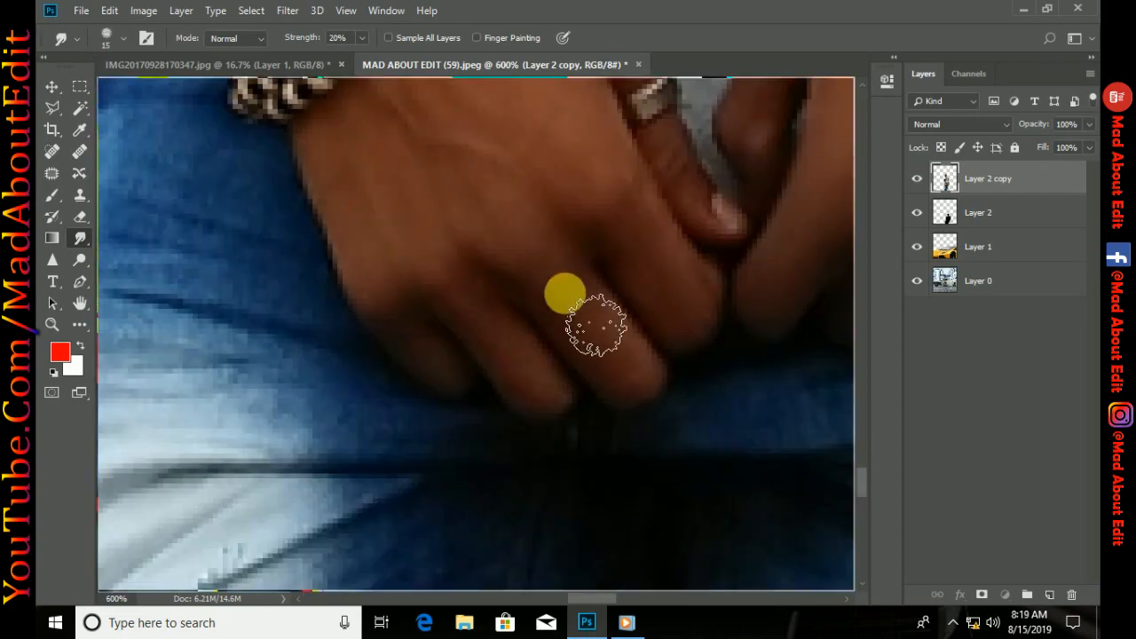
drag(387, 146, 531, 505)
Trace a closed Pen path around the sunglasses lens with the white reflection, following the inside of the frame
key(ctrl+minus)
key(ctrl+minus)
key(ctrl+minus)
key(ctrl+minus)
key(ctrl+minus)
key(ctrl+minus)
key(ctrl+minus)
key(ctrl+minus)
key(ctrl+0)
click(79, 282)
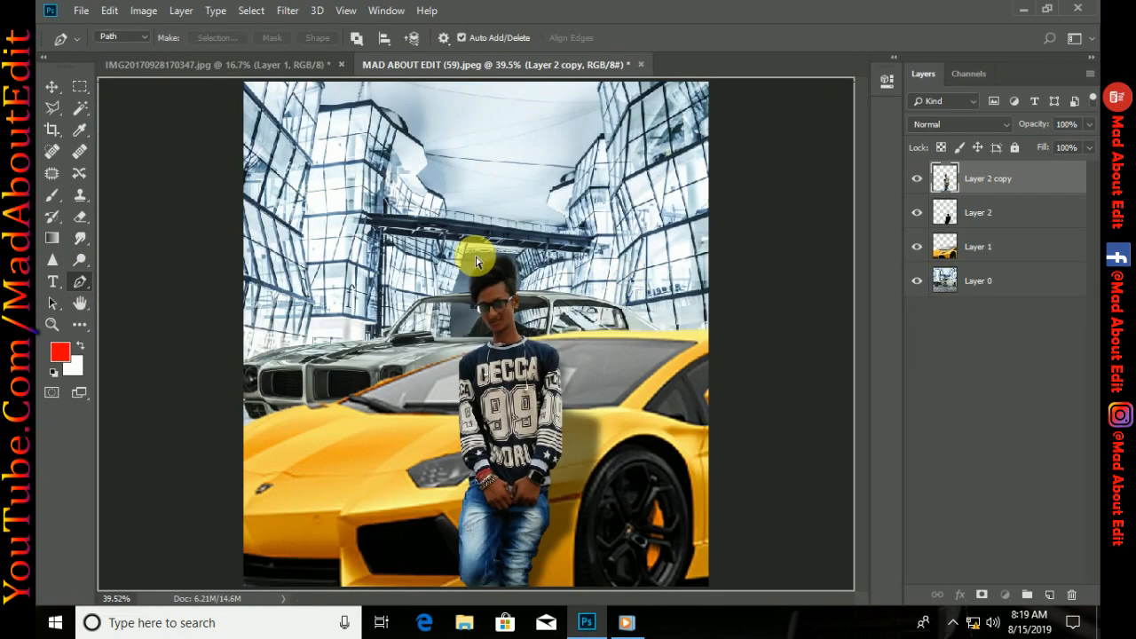
key(ctrl+plus)
key(ctrl+plus)
key(ctrl+plus)
key(ctrl+plus)
drag(641, 197, 621, 303)
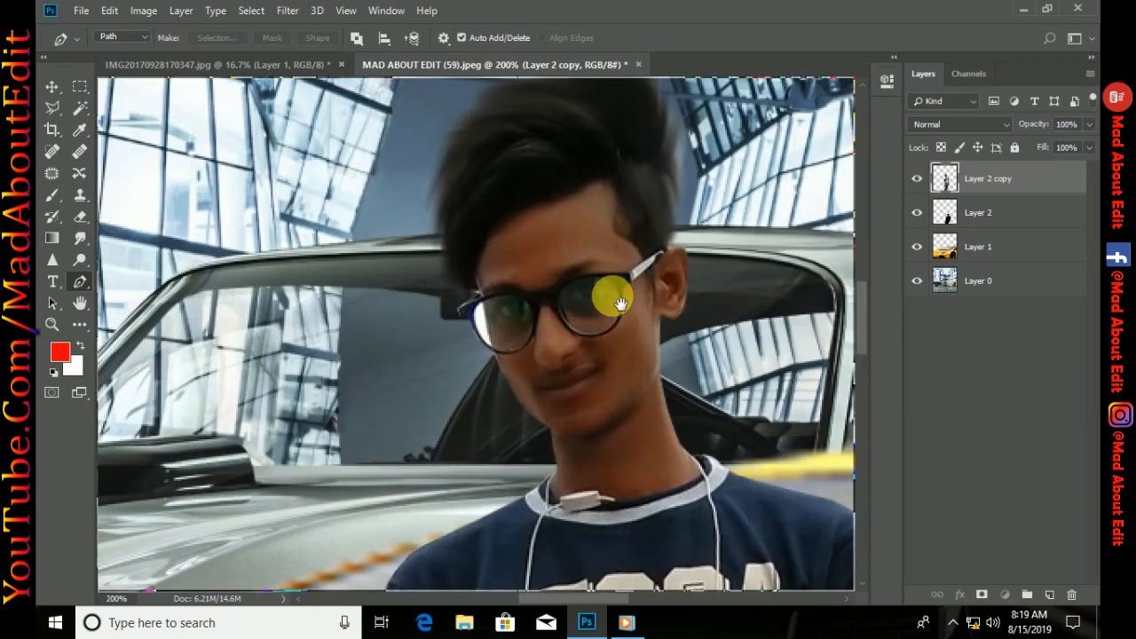
key(ctrl+plus)
key(ctrl+plus)
key(ctrl+plus)
drag(545, 303, 512, 223)
click(454, 323)
click(552, 389)
click(627, 299)
click(453, 323)
click(537, 312)
click(572, 248)
drag(589, 344, 605, 366)
drag(702, 284, 492, 346)
Trace a second closed Pen path around the lens nearest the visible ear, curving it along the frame's inner edge
click(504, 327)
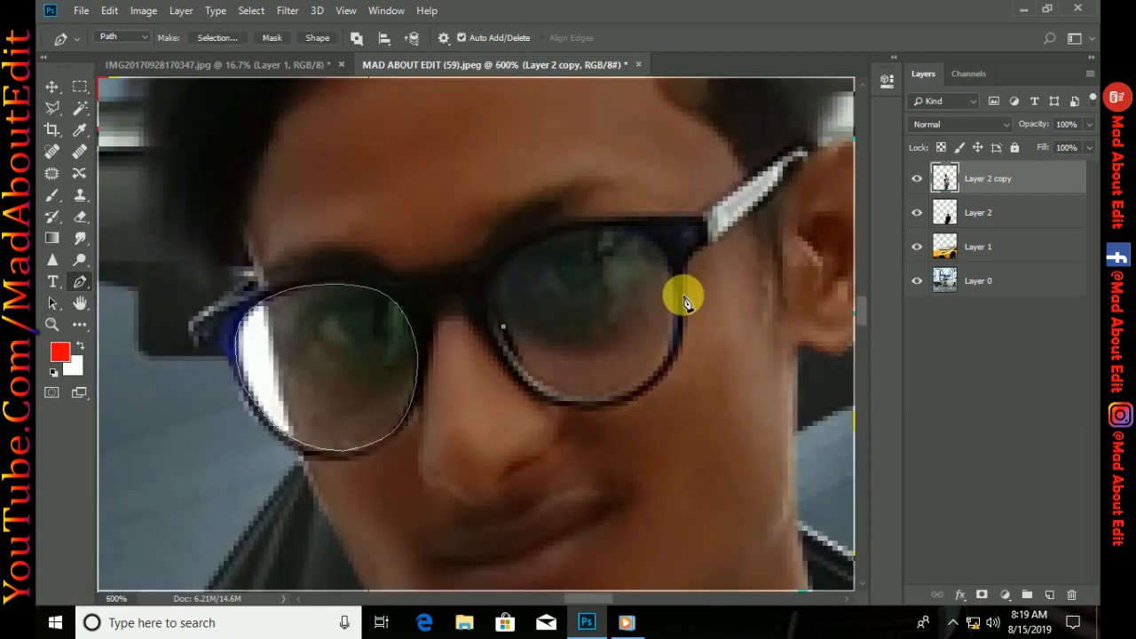
click(678, 291)
click(619, 396)
click(503, 327)
drag(591, 309, 568, 232)
drag(649, 344, 669, 351)
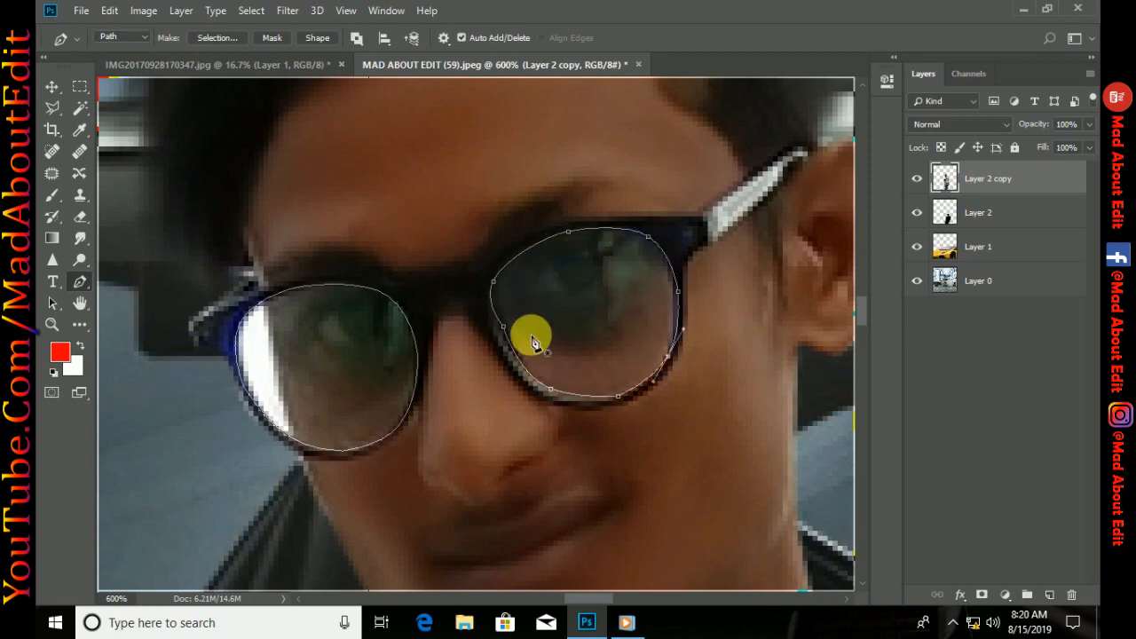
drag(503, 327, 500, 329)
Convert the lens paths to a selection, paint both lenses red on a new layer, and deselect
key(ctrl+Return)
click(1049, 594)
click(53, 195)
mouse_move(278, 399)
mouse_down()
mouse_move(446, 326)
mouse_move(446, 387)
mouse_move(569, 318)
mouse_move(551, 346)
mouse_up()
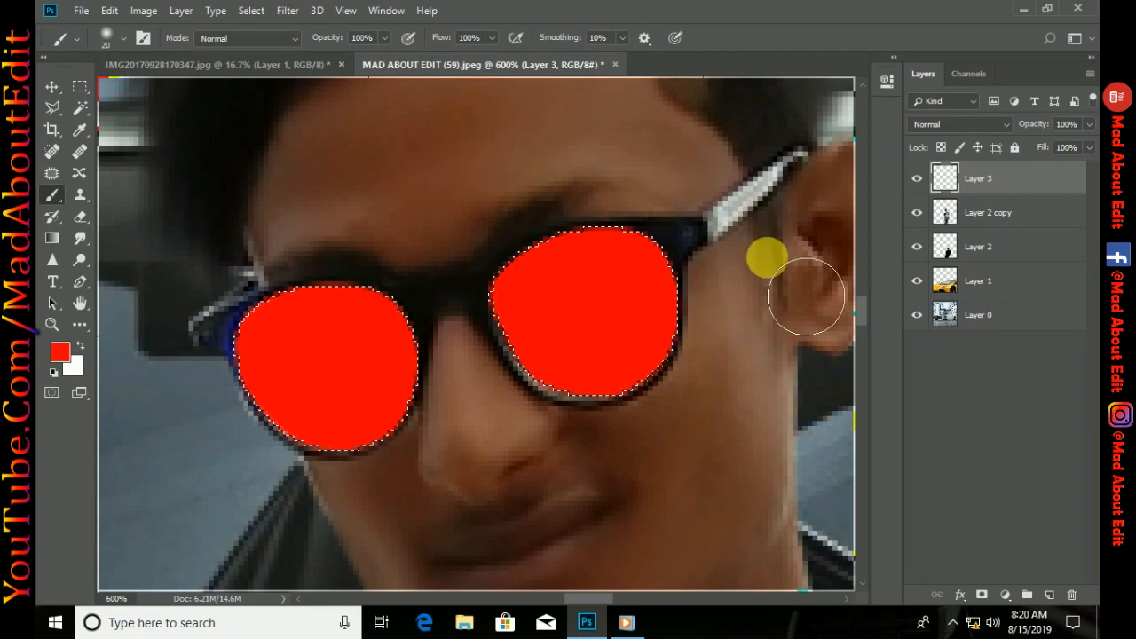
key(ctrl+d)
Set the blend mode of the red lens layer to Lighten after trying Screen
click(951, 129)
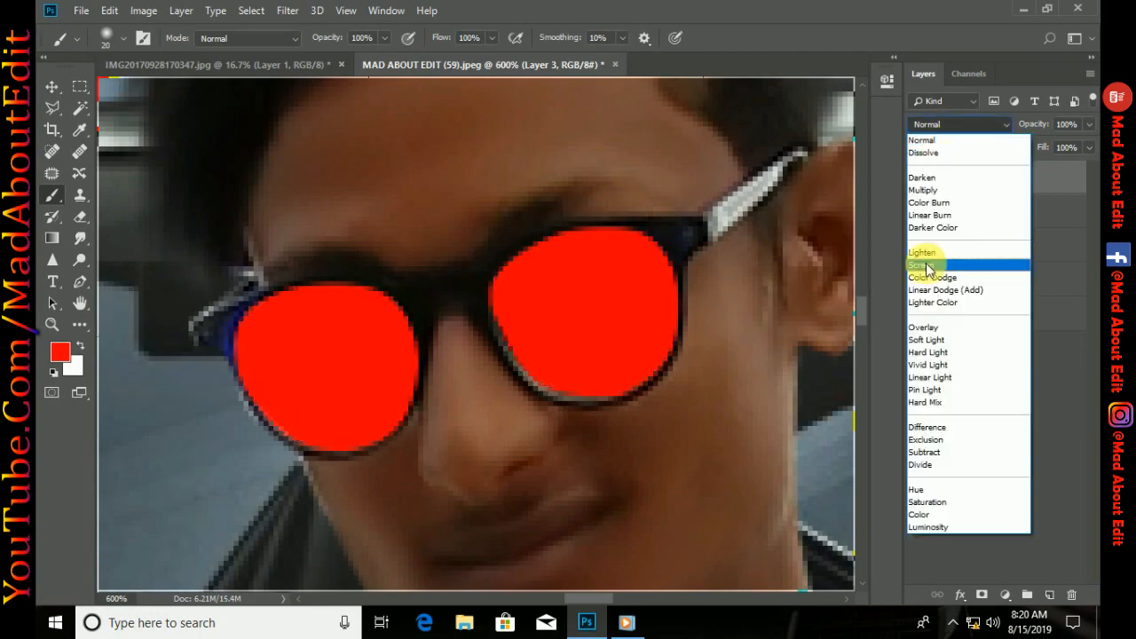
click(933, 261)
key(ctrl+1)
key(ctrl+minus)
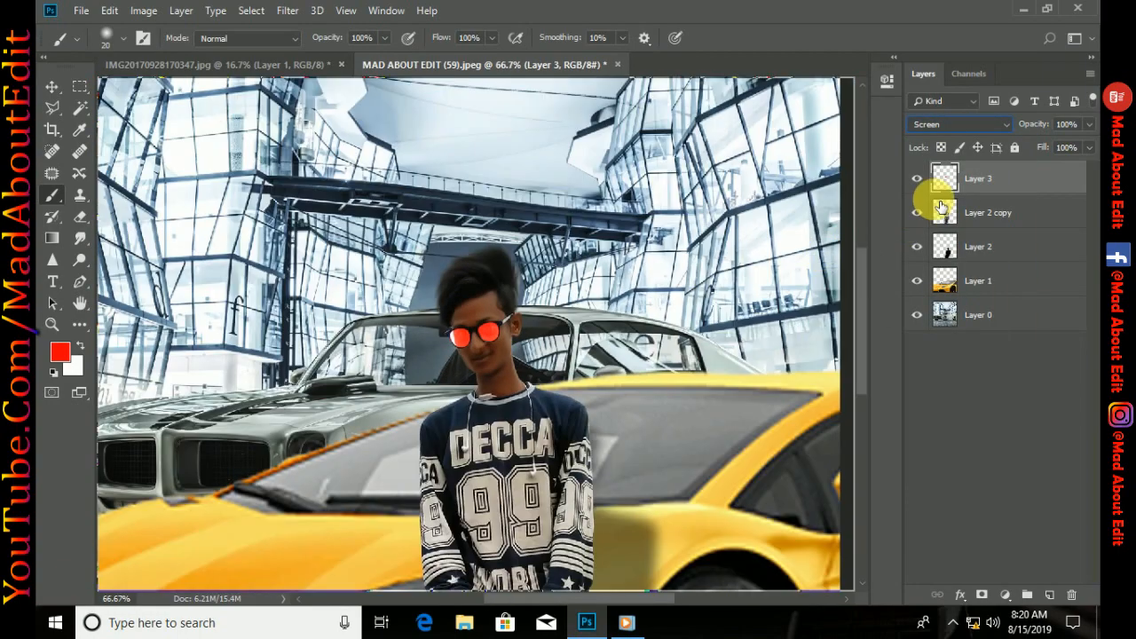
click(950, 125)
click(942, 252)
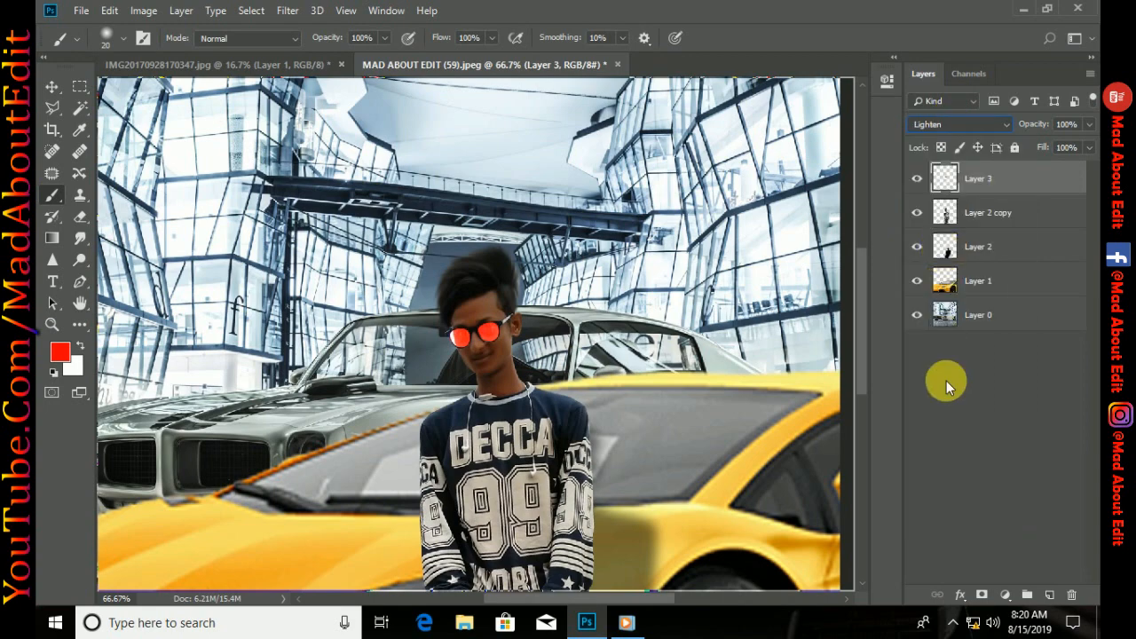
key(ctrl+minus)
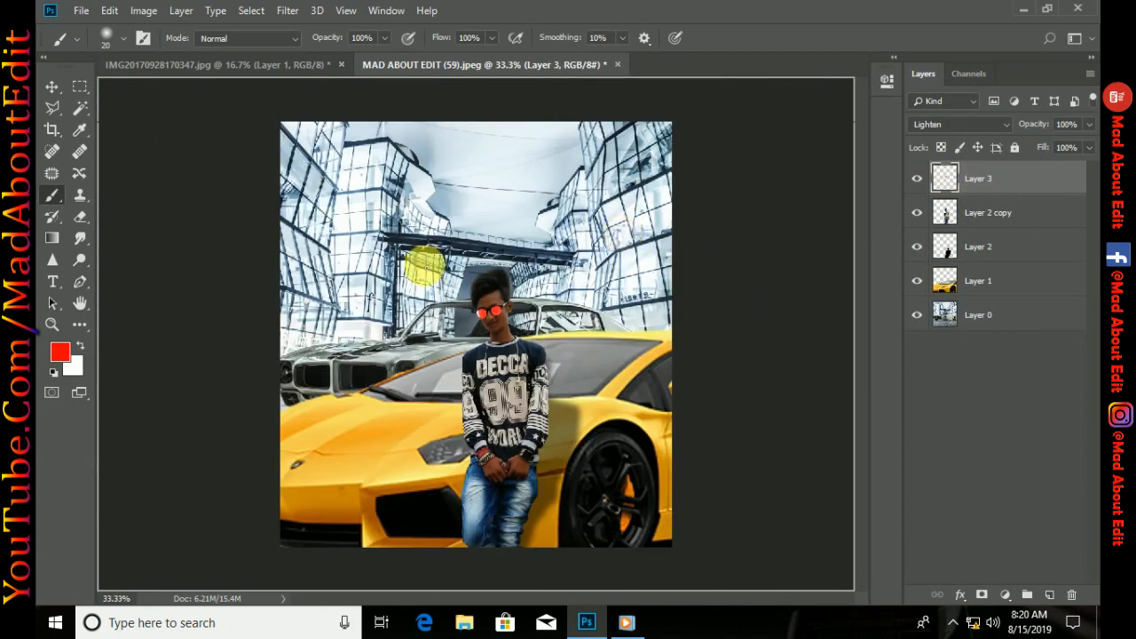
Clone red over the white reflection on the lens with a 9 px Clone Stamp brush on Layer 3
click(80, 195)
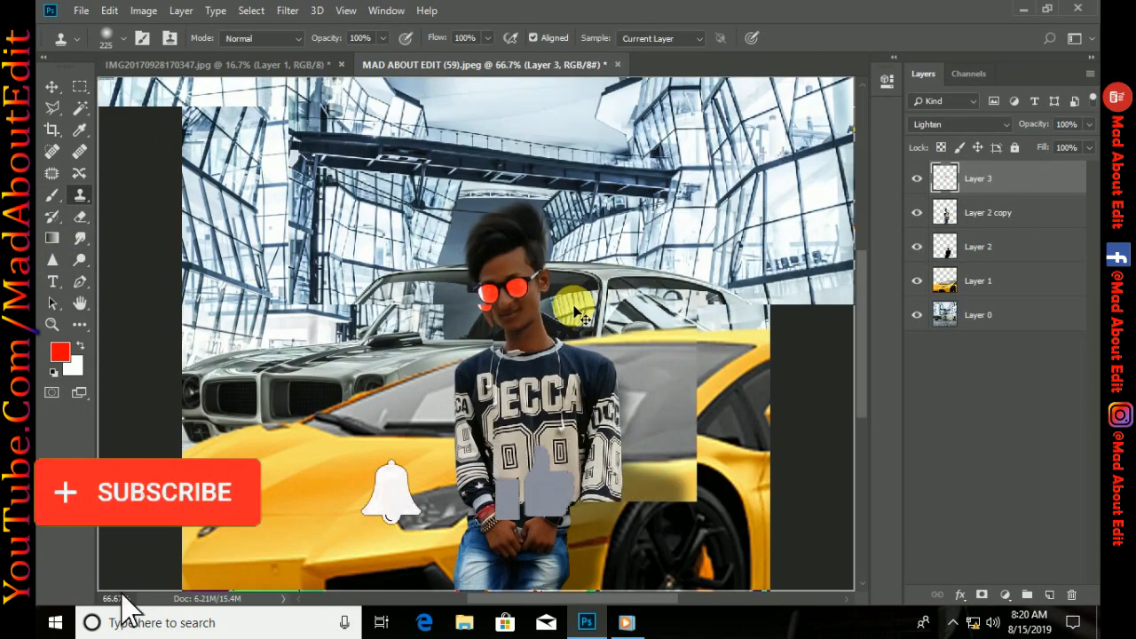
scroll(581, 316, up, 6)
scroll(537, 406, up, 3)
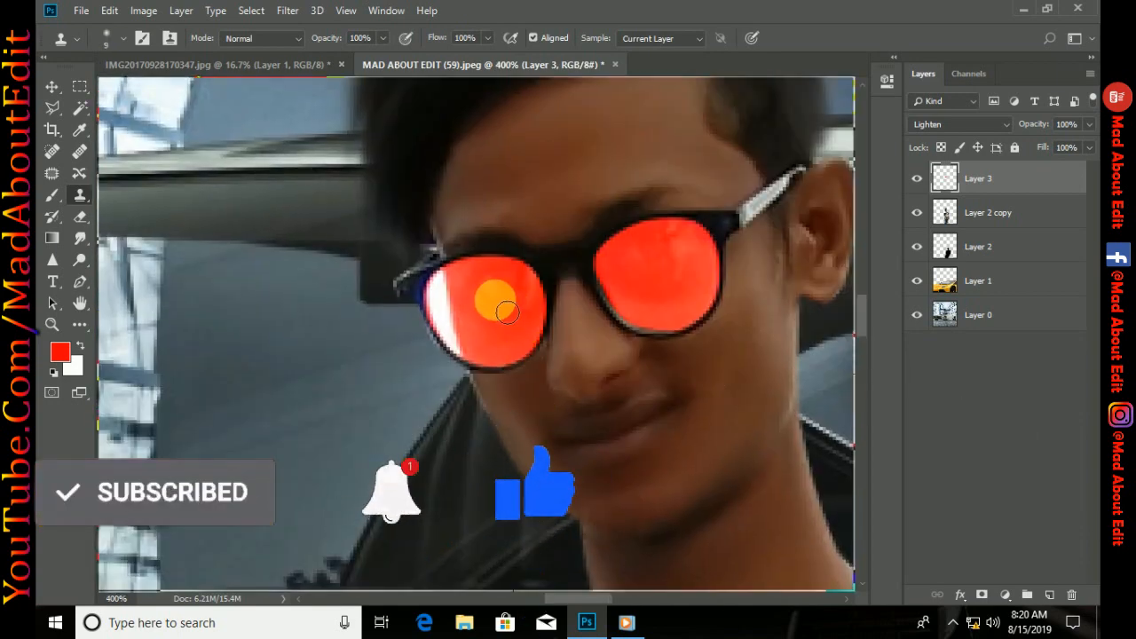
alt+click(494, 304)
drag(463, 297, 458, 293)
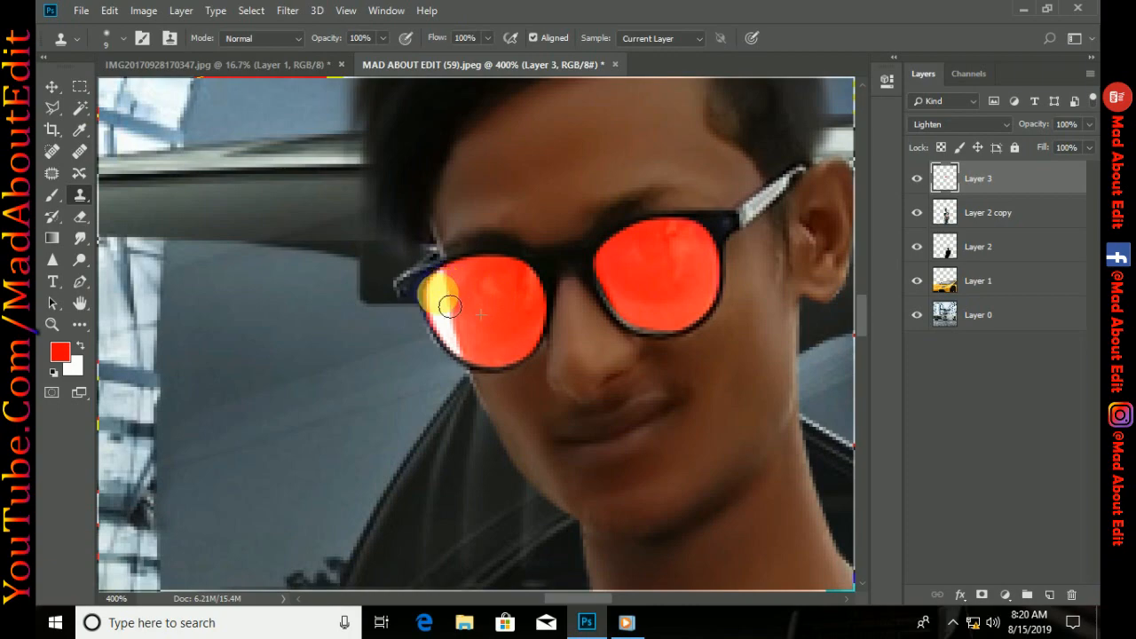
Merge the red lens layer down into Layer 2 copy
key(ctrl+0)
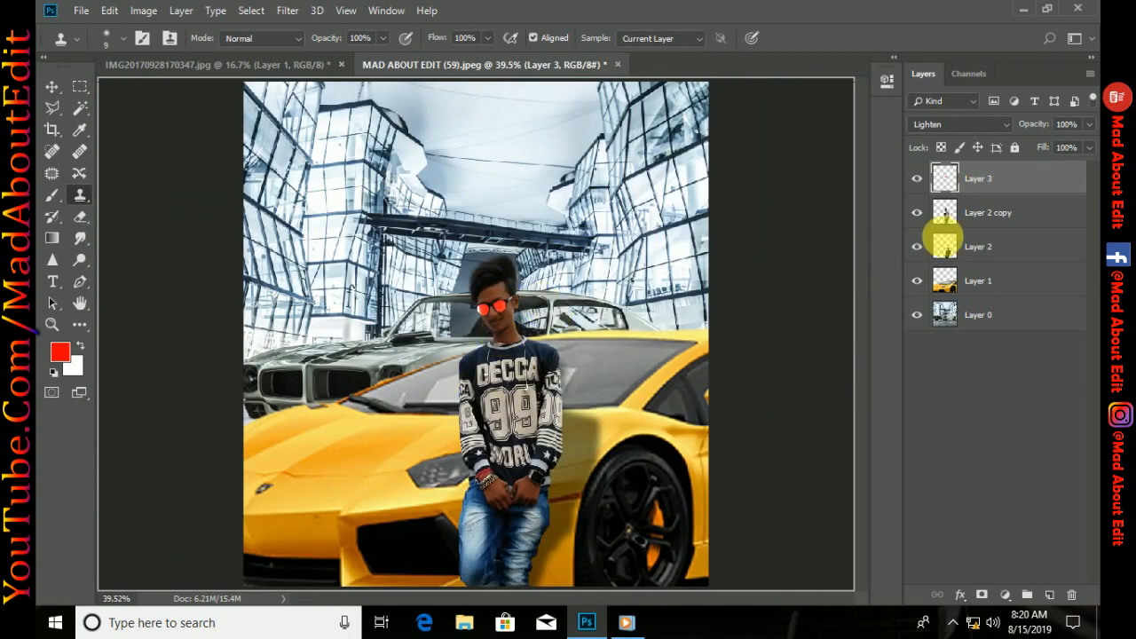
right_click(971, 173)
click(951, 461)
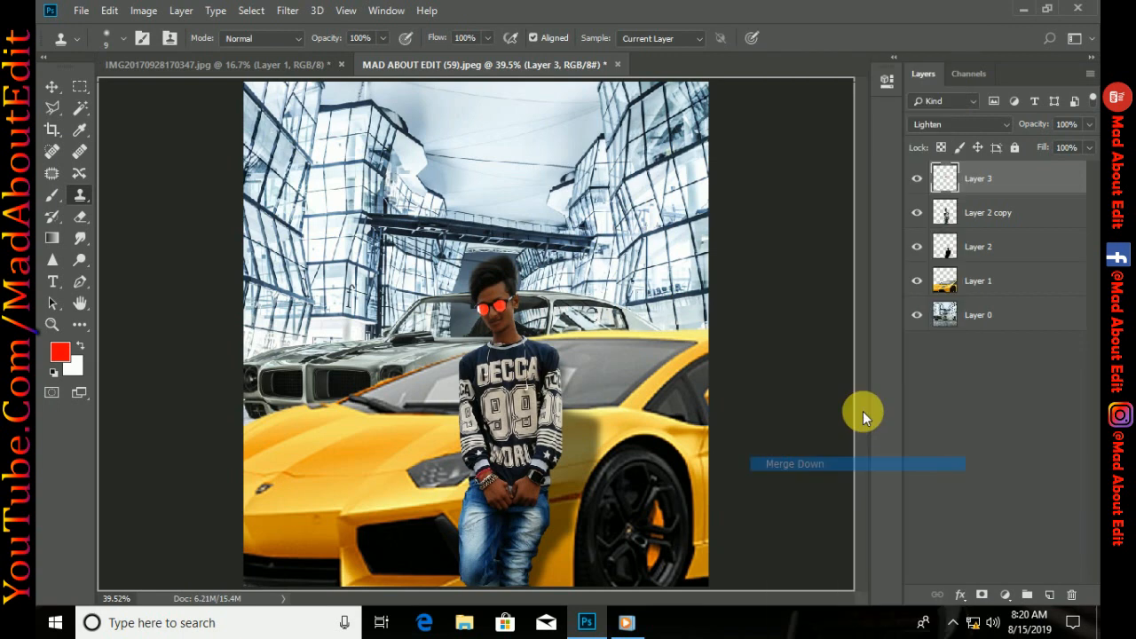
Add a Brightness/Contrast adjustment clipped to Layer 2 copy with brightness 89 and contrast 59
click(1006, 595)
click(994, 354)
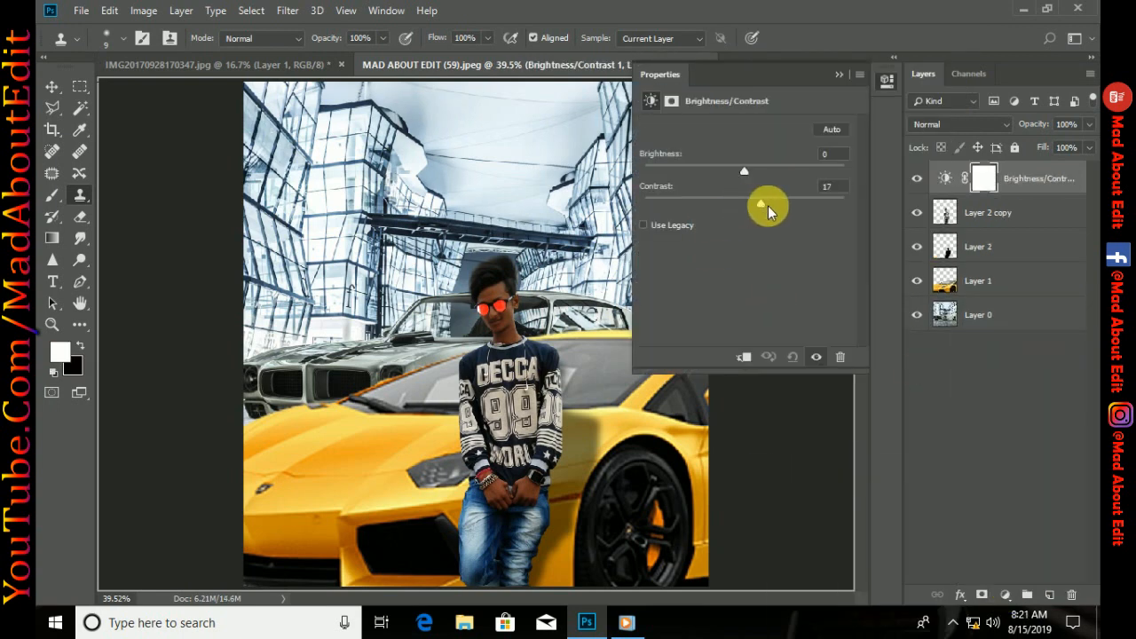
drag(767, 209, 810, 205)
click(743, 356)
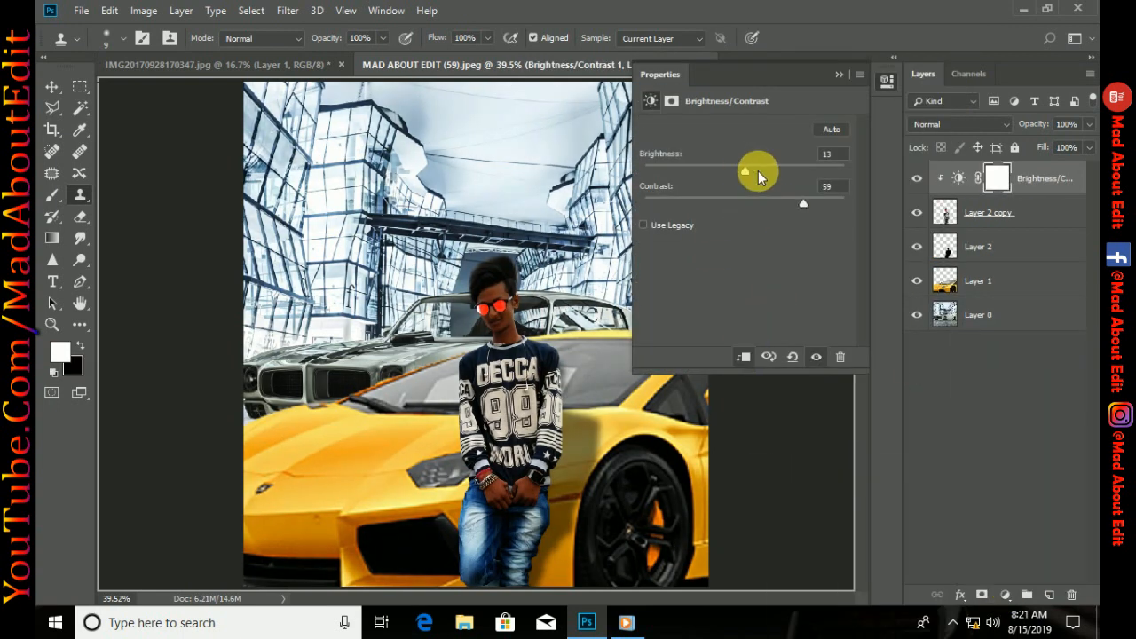
drag(759, 177, 803, 171)
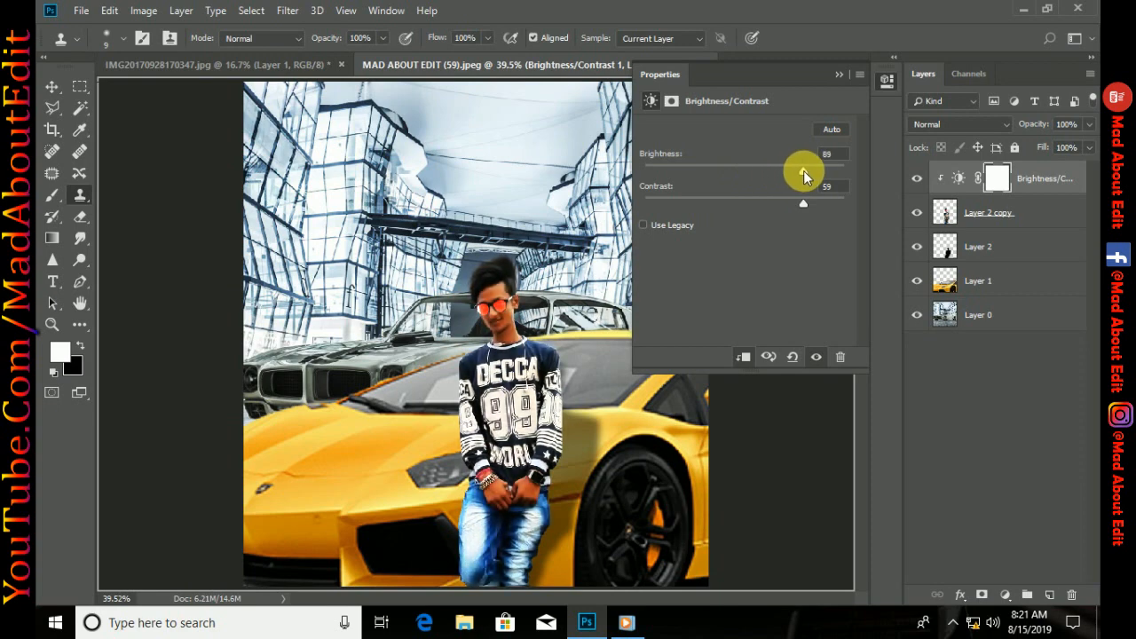
click(838, 73)
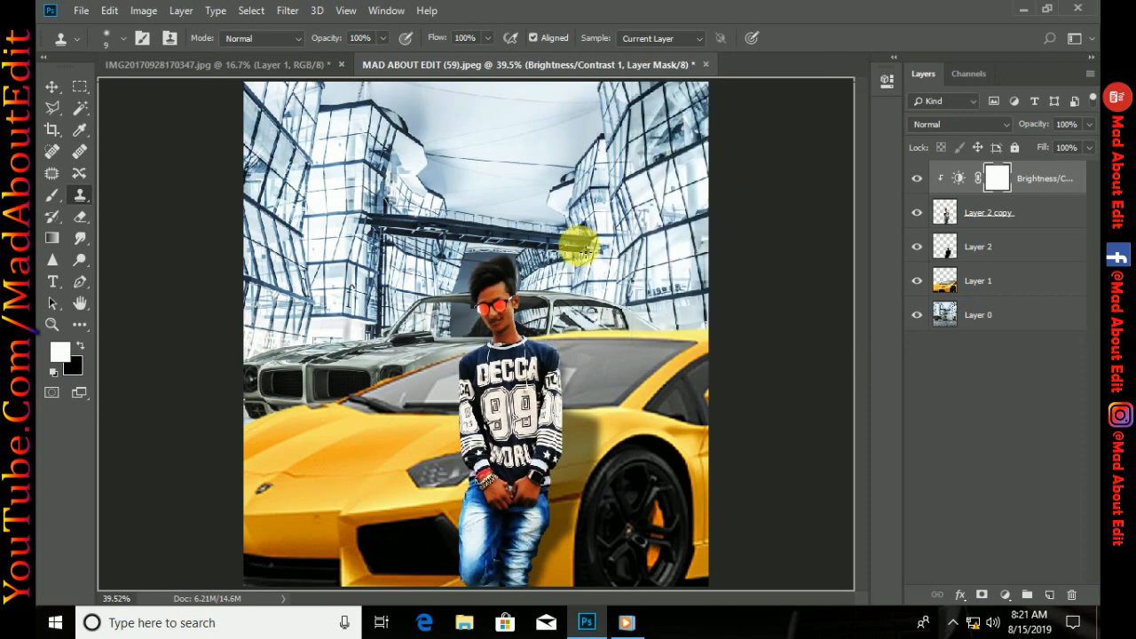
Apply a Gaussian Blur with a 7.4 px radius to the city background on Layer 0
click(972, 314)
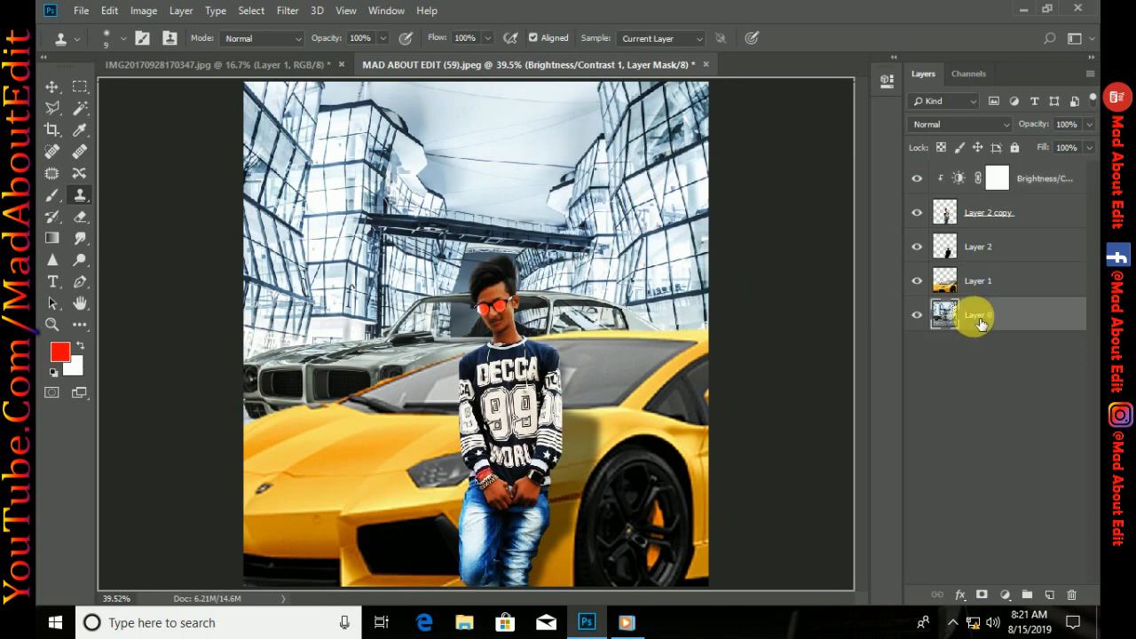
click(289, 11)
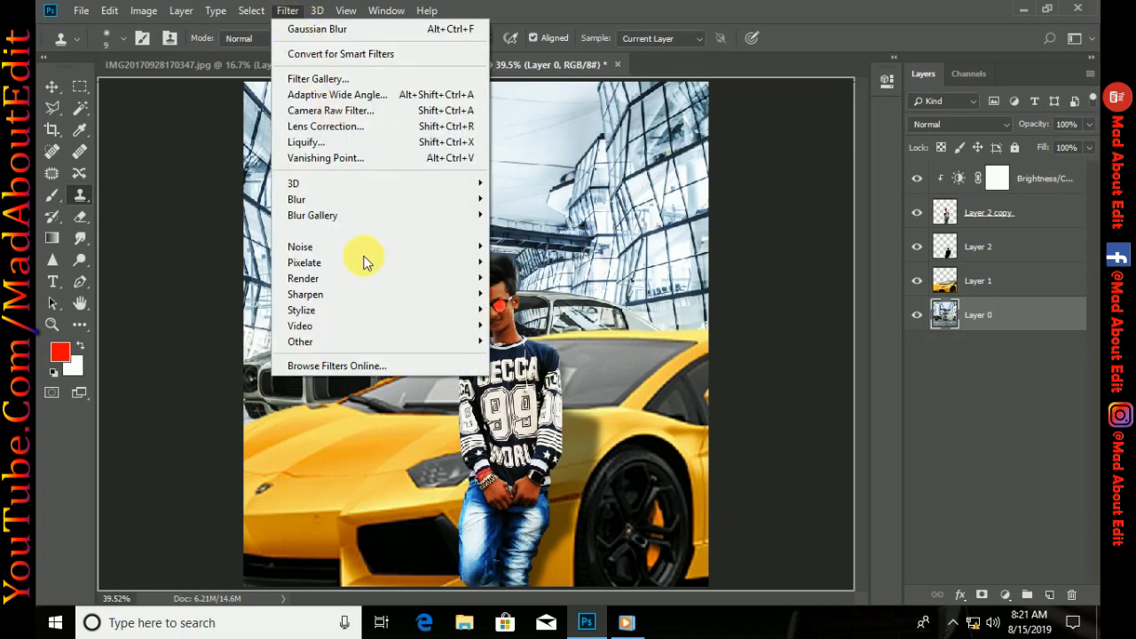
mouse_move(400, 201)
click(515, 259)
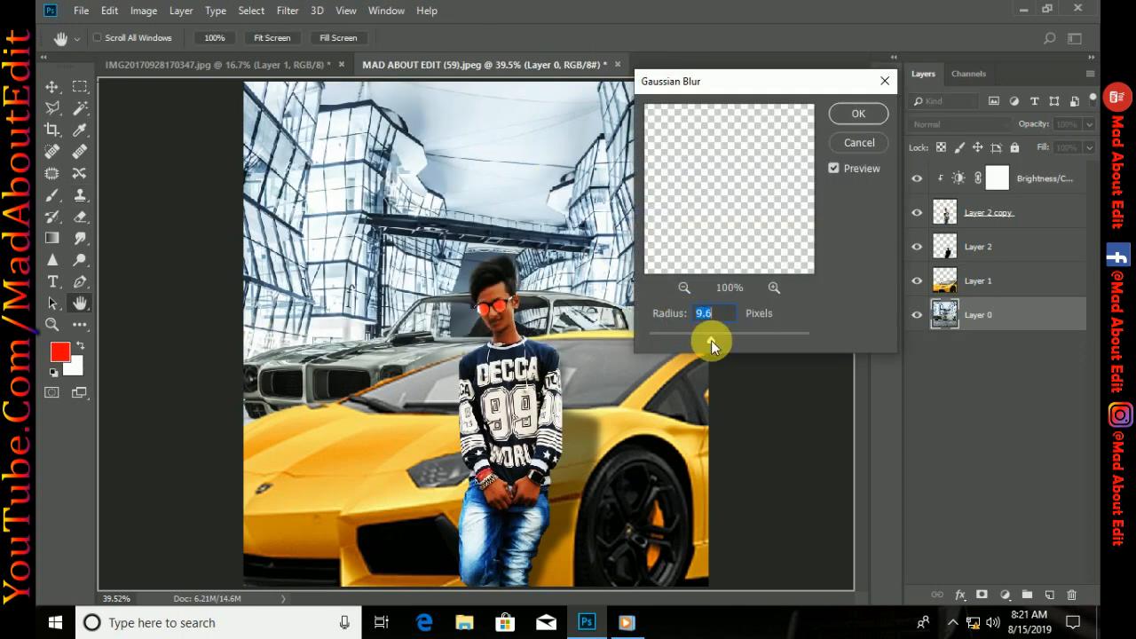
drag(714, 340, 702, 339)
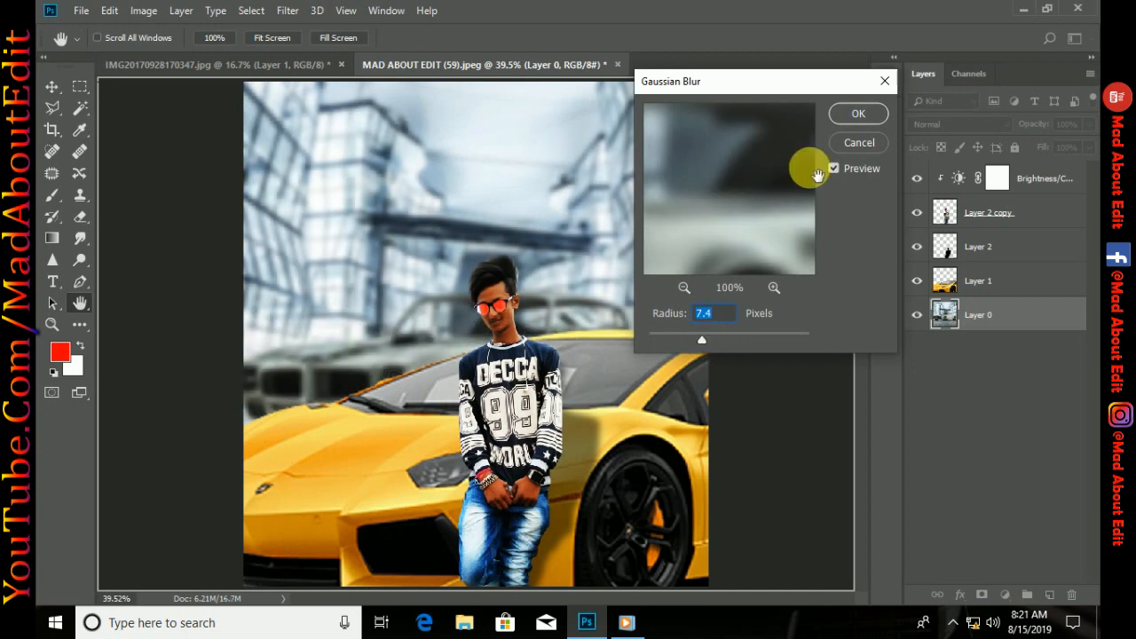
click(857, 114)
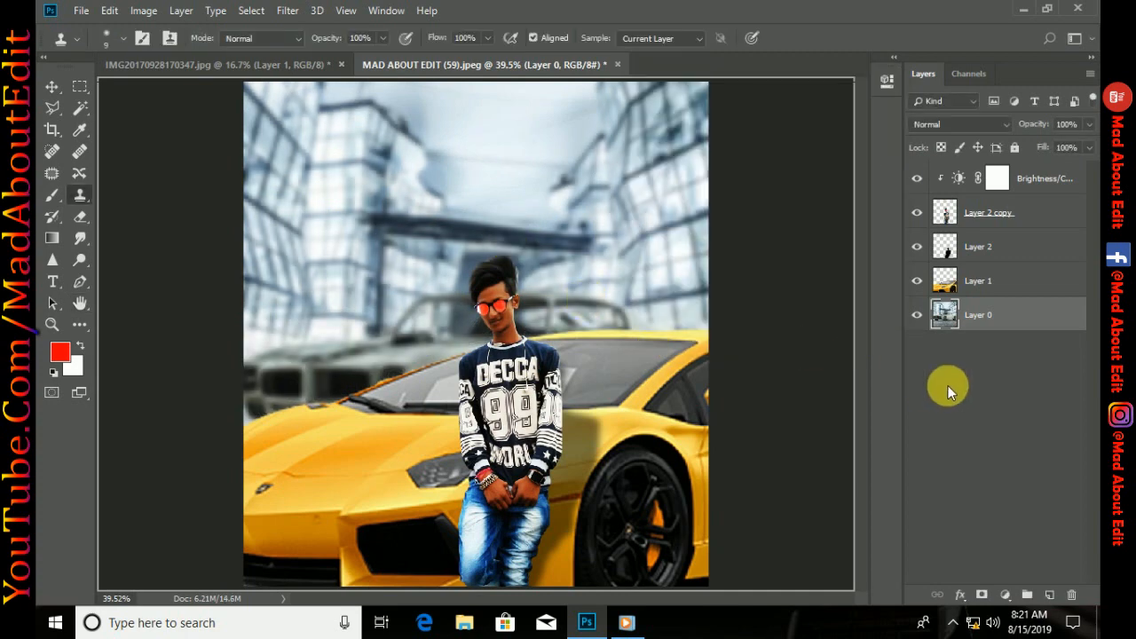
Add a Brightness/Contrast adjustment clipped to the yellow car on Layer 1, with contrast 83 and slightly raised brightness
click(972, 280)
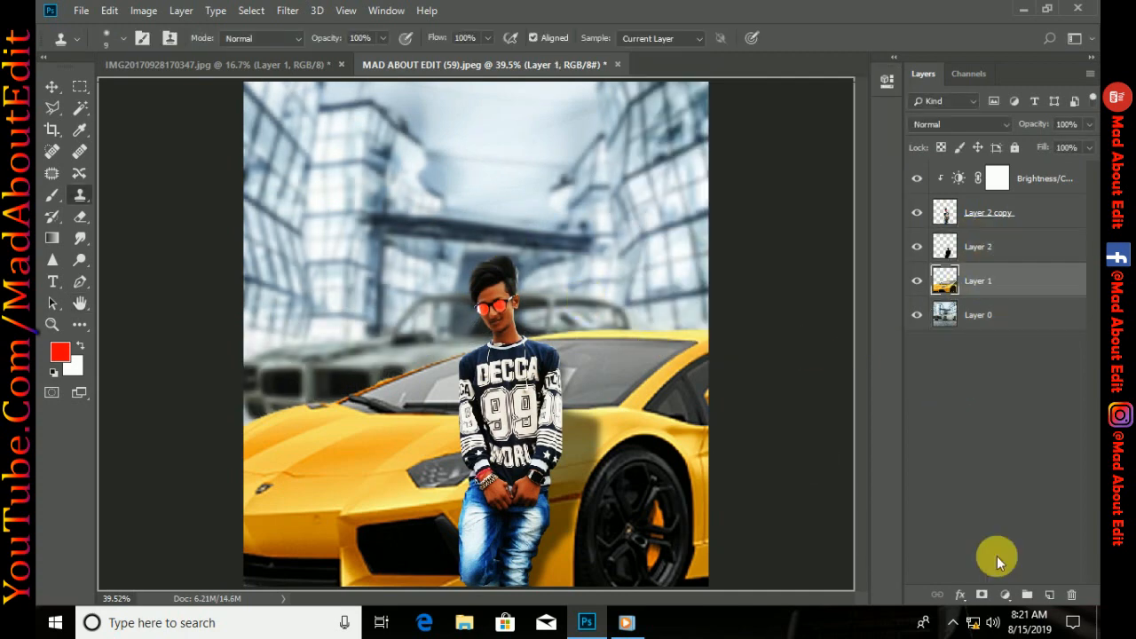
click(1004, 595)
click(985, 350)
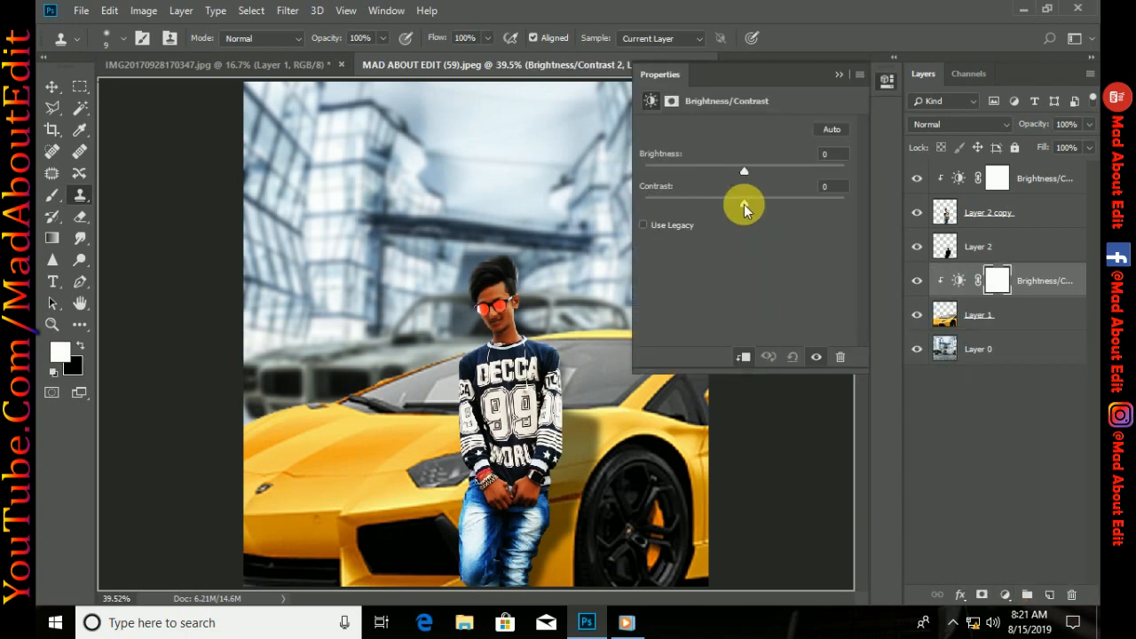
drag(742, 203, 828, 205)
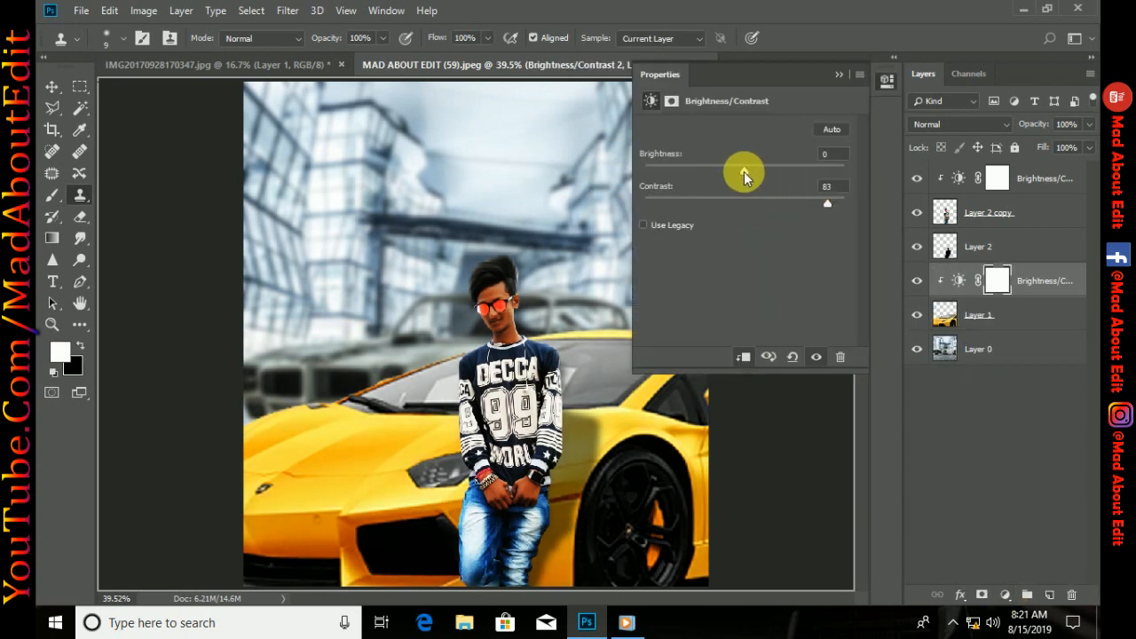
drag(744, 171, 755, 169)
click(839, 73)
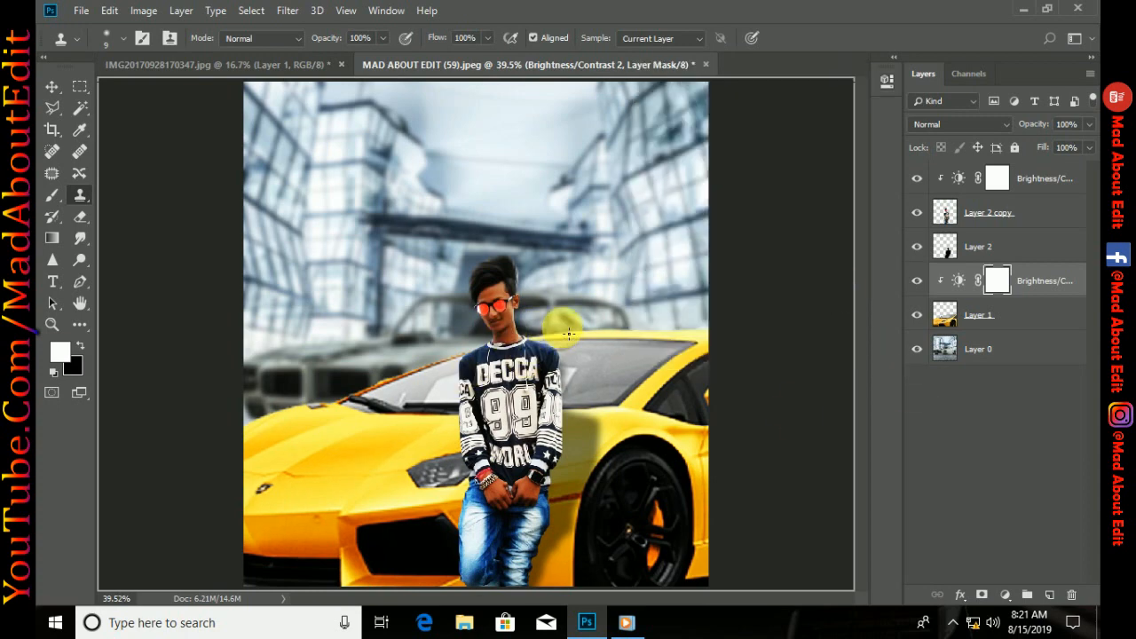
Add a Selective Color adjustment clipped to Layer 2 copy, setting Reds to cyan -26%, magenta -25% and yellow -20%
click(1006, 595)
click(1005, 579)
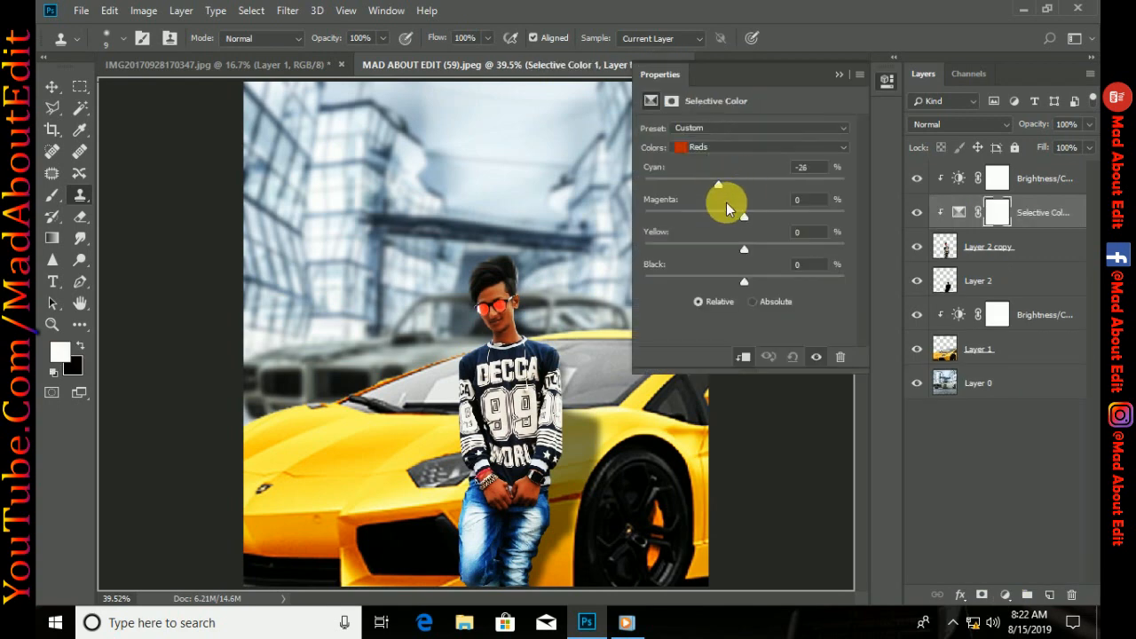
drag(730, 219, 719, 216)
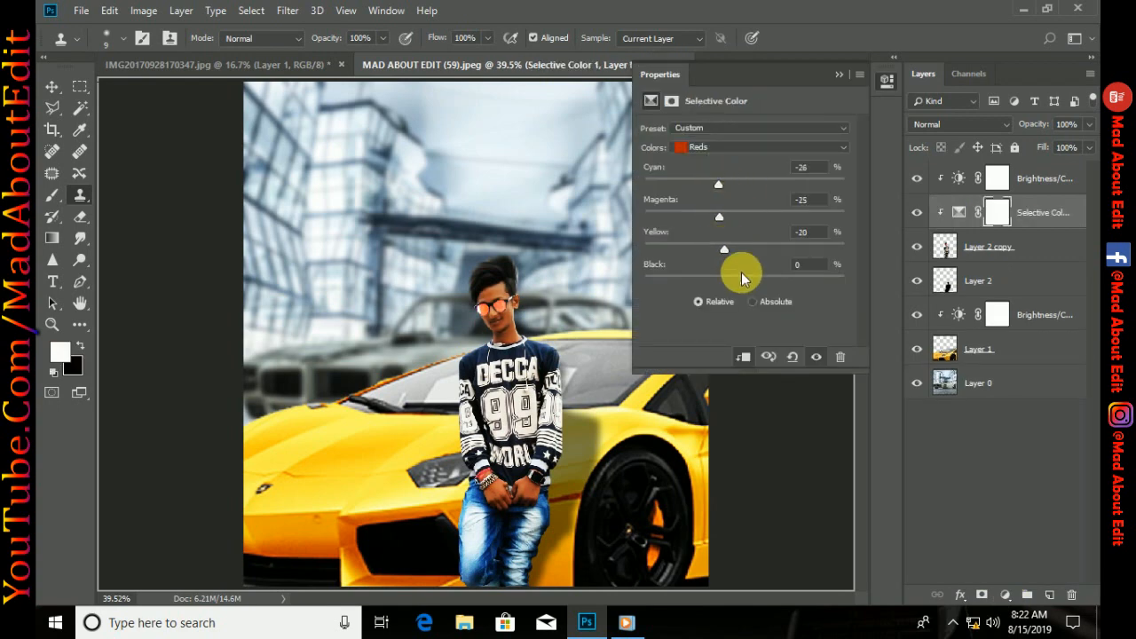
Set the Selective Color adjustment's Yellows to cyan -22%, magenta -22% and yellow -22%, and collapse its properties
click(745, 151)
click(741, 162)
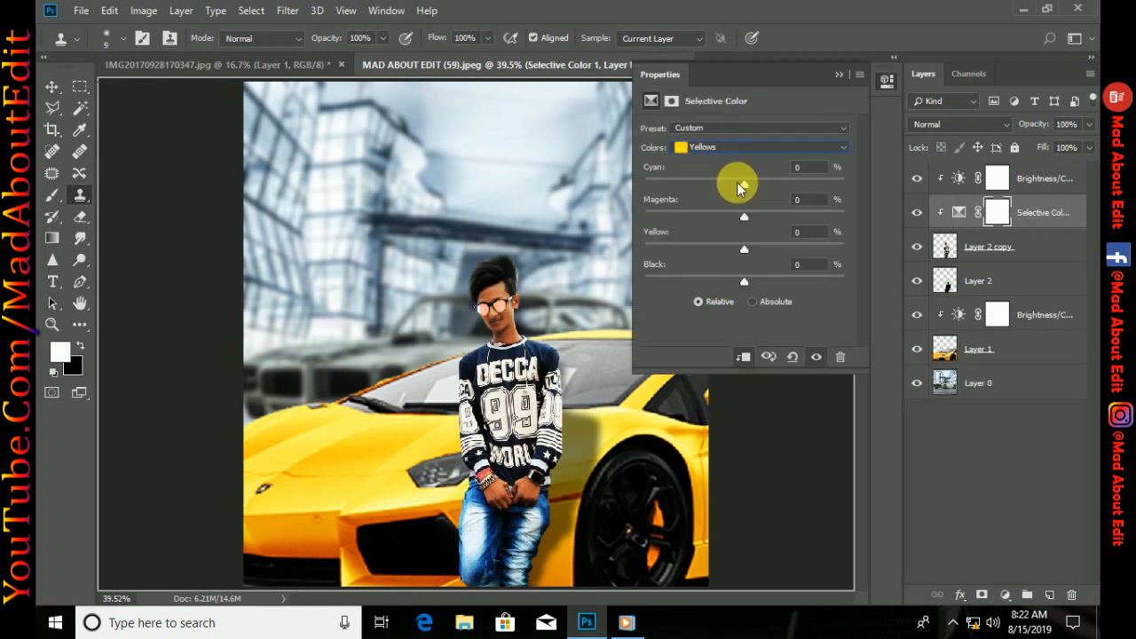
drag(726, 219, 722, 217)
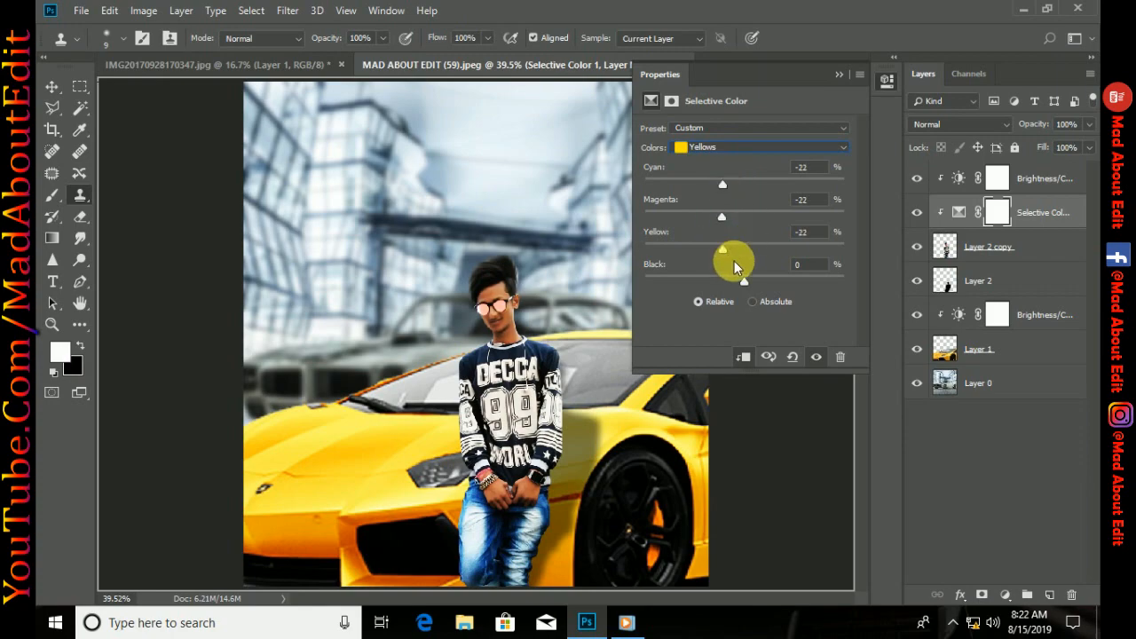
click(887, 80)
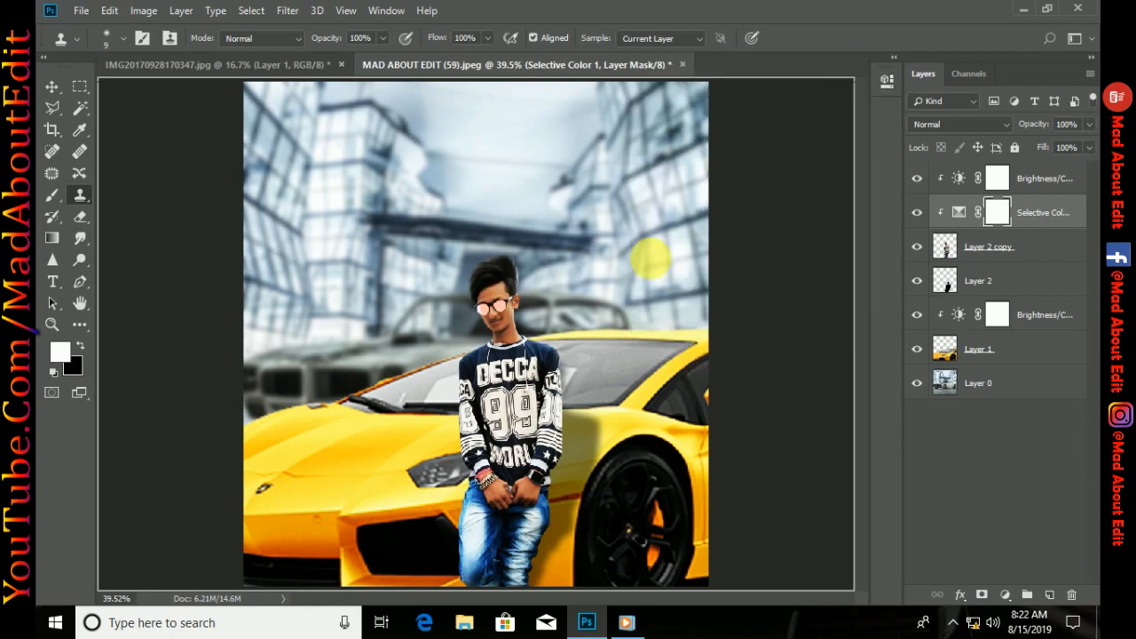
Paint black with a 10 px brush on the Selective Color mask over both sunglass lenses to exclude them from the adjustment
key(ctrl+plus)
key(ctrl+plus)
key(ctrl+plus)
key(ctrl+plus)
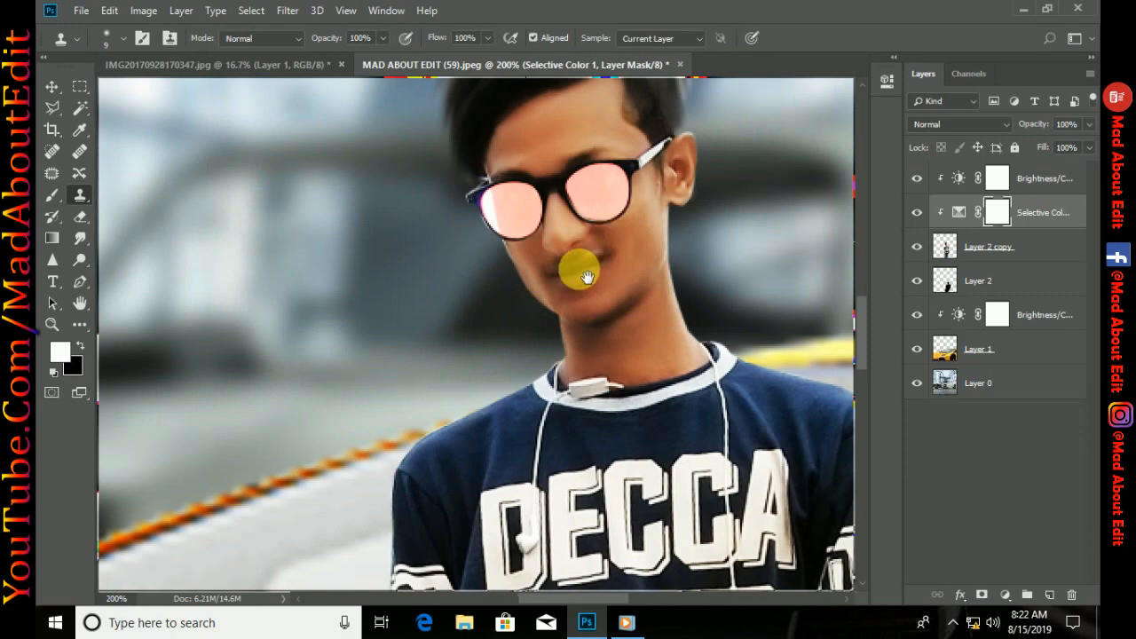
key(ctrl+minus)
key(ctrl+minus)
key(ctrl+minus)
key(ctrl+minus)
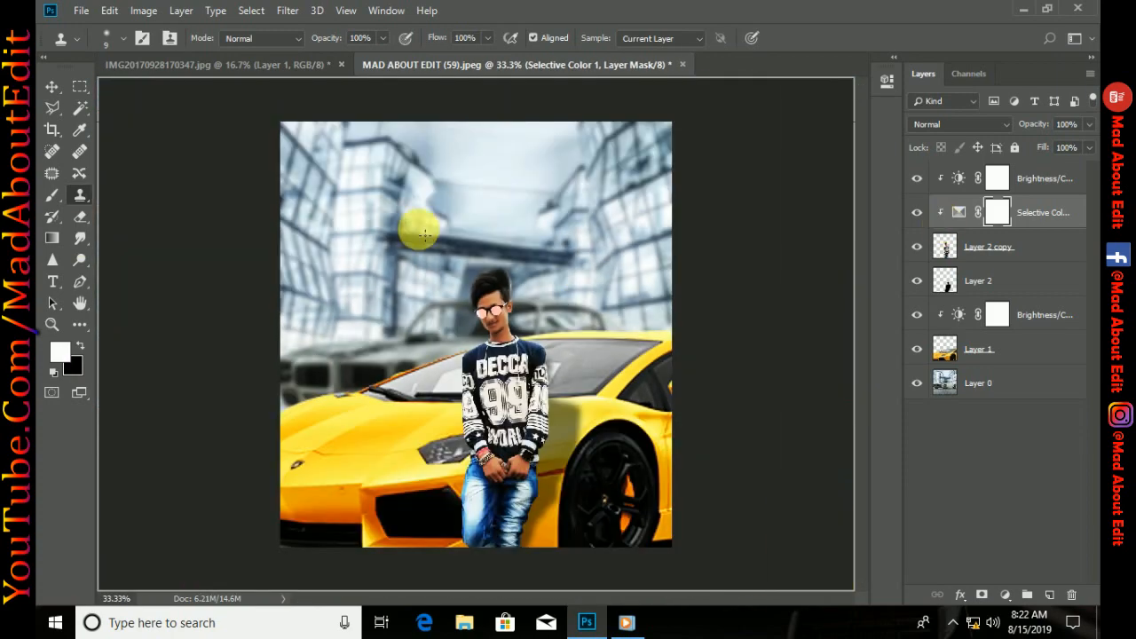
key(b)
scroll(527, 299, up, 7)
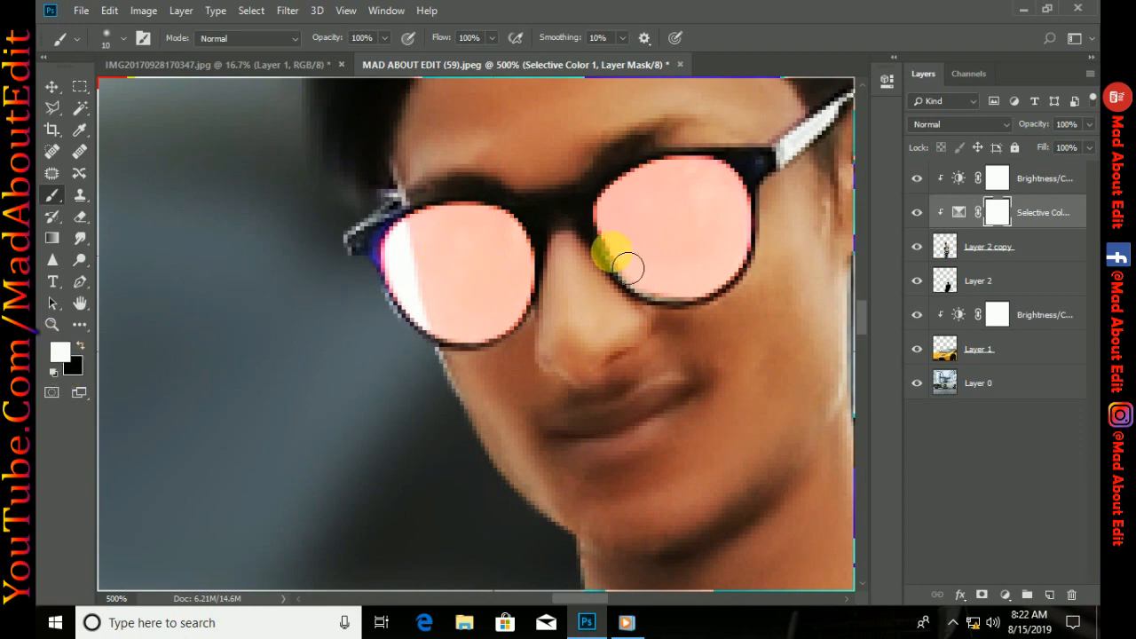
click(80, 348)
click(436, 240)
drag(450, 241, 438, 286)
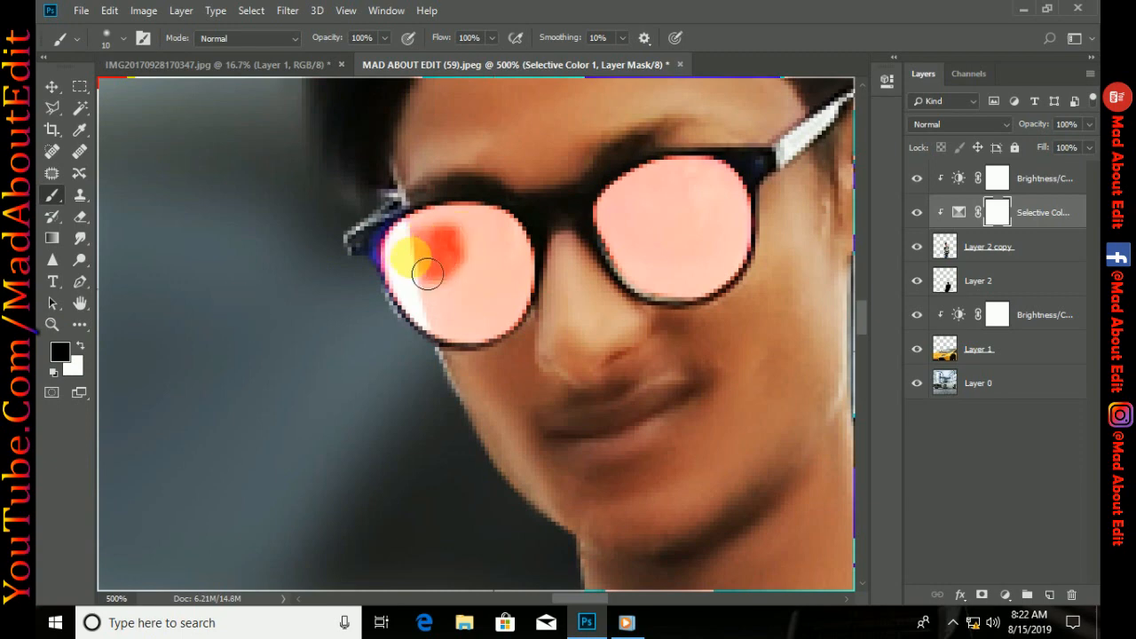
drag(469, 332, 493, 346)
mouse_move(530, 305)
mouse_down()
mouse_move(475, 235)
mouse_move(436, 251)
mouse_move(516, 279)
mouse_move(497, 307)
mouse_move(507, 291)
mouse_move(479, 270)
mouse_move(515, 249)
mouse_up()
mouse_move(629, 206)
mouse_down()
mouse_move(622, 234)
mouse_move(642, 268)
mouse_move(669, 292)
mouse_move(711, 299)
mouse_up()
mouse_move(753, 216)
mouse_down()
mouse_move(713, 184)
mouse_move(647, 204)
mouse_move(704, 234)
mouse_move(738, 233)
mouse_move(735, 254)
mouse_move(652, 242)
mouse_move(700, 257)
mouse_up()
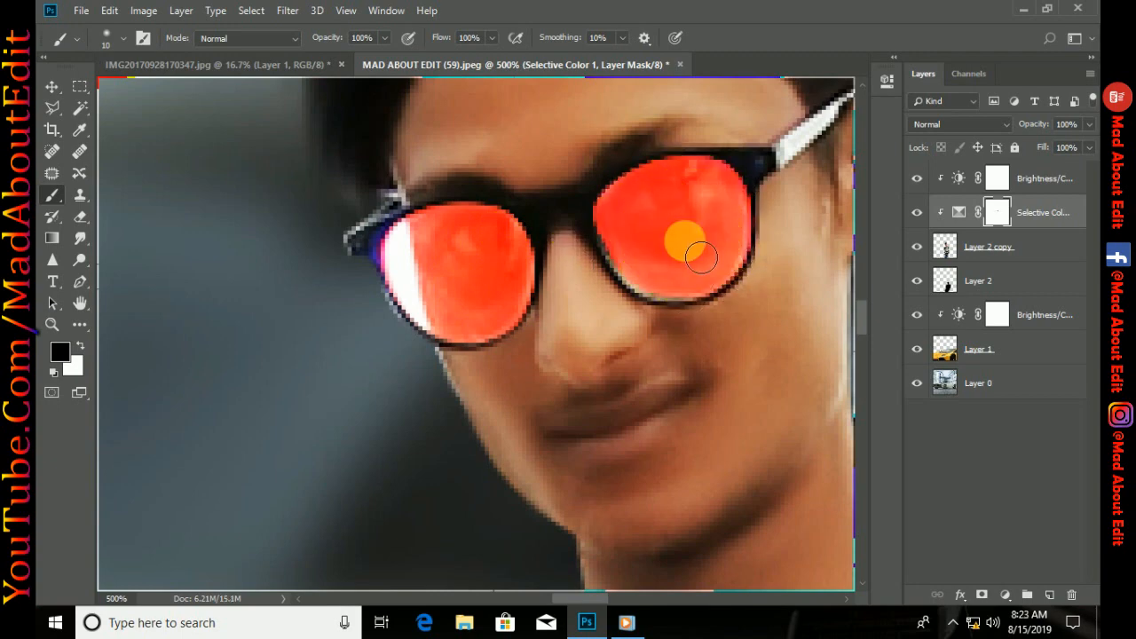
key(ctrl+0)
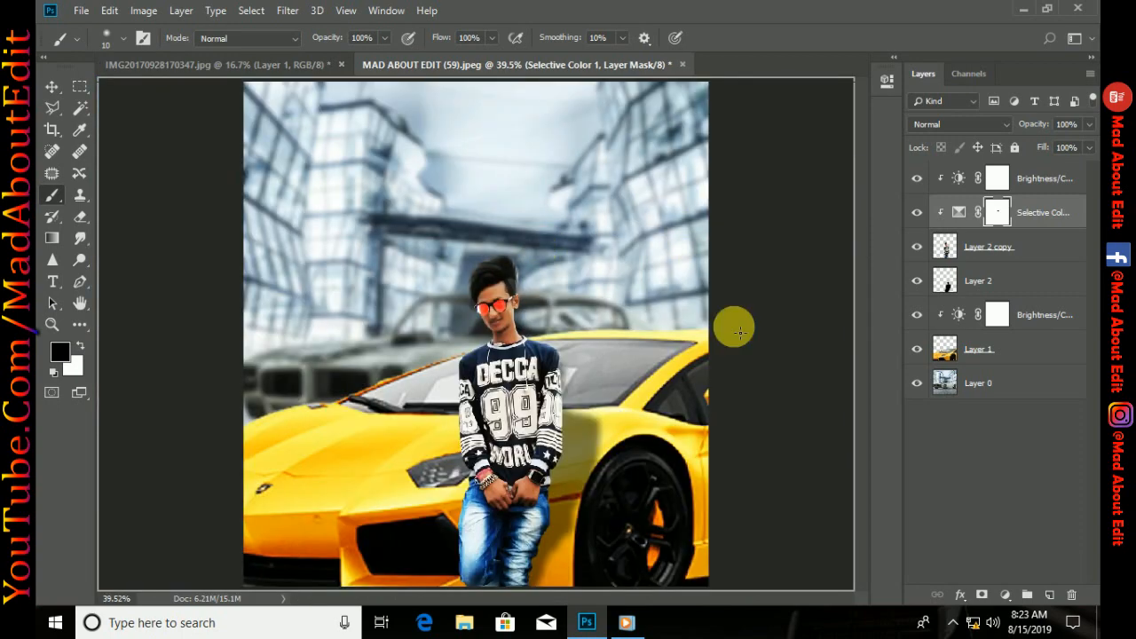
Reset the Selective Color adjustment's Yellows to 0% for cyan, magenta, yellow and black, and collapse its properties
double_click(962, 215)
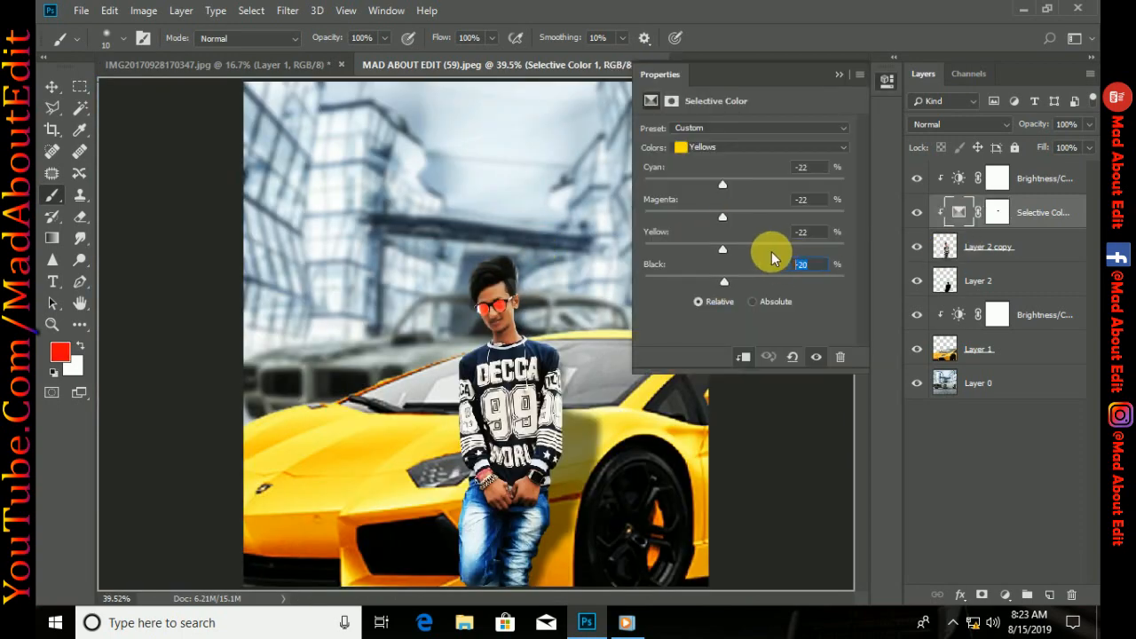
text(0)
click(805, 232)
text(0)
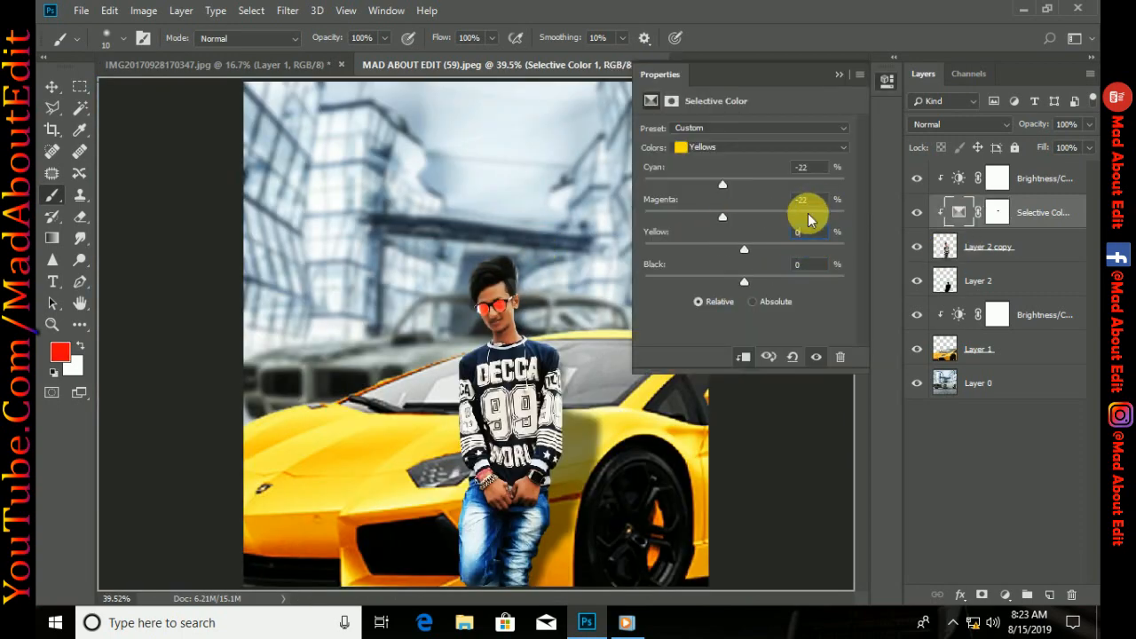
drag(814, 203, 768, 167)
text(00)
click(838, 75)
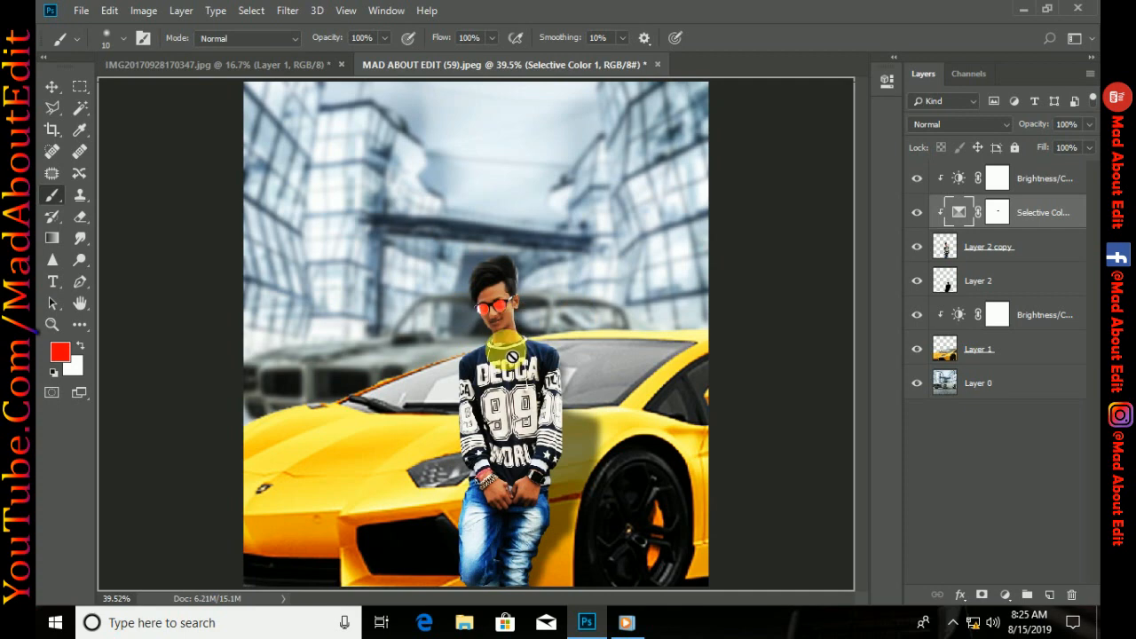
Slightly lower the brightness of the Brightness/Contrast adjustment clipped to Layer 2 copy
double_click(959, 177)
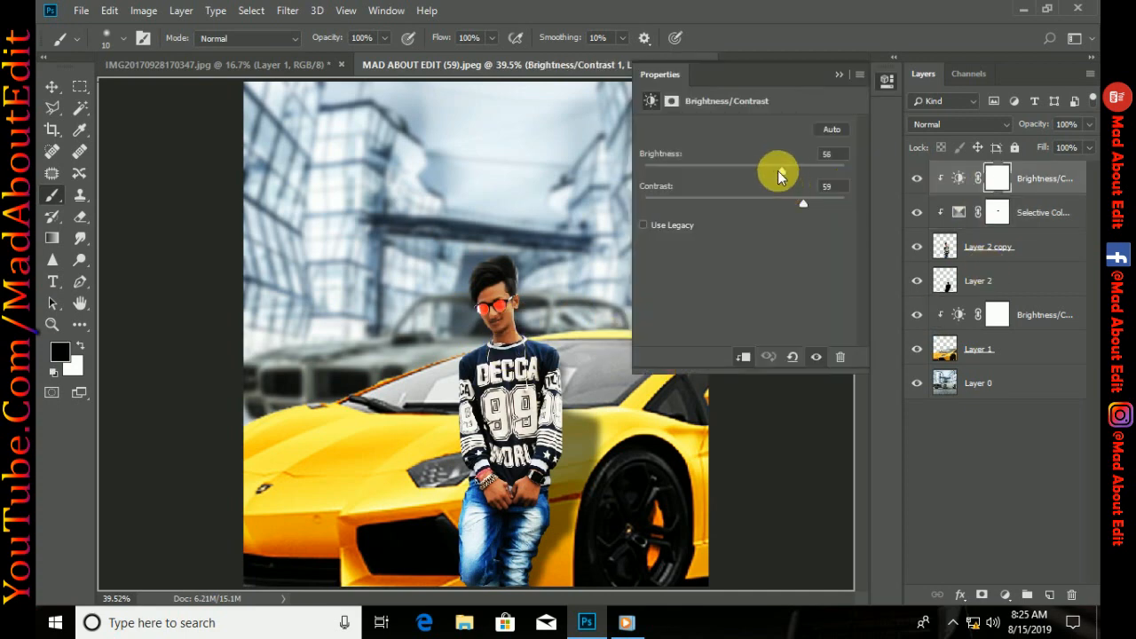
drag(778, 176, 771, 176)
click(839, 75)
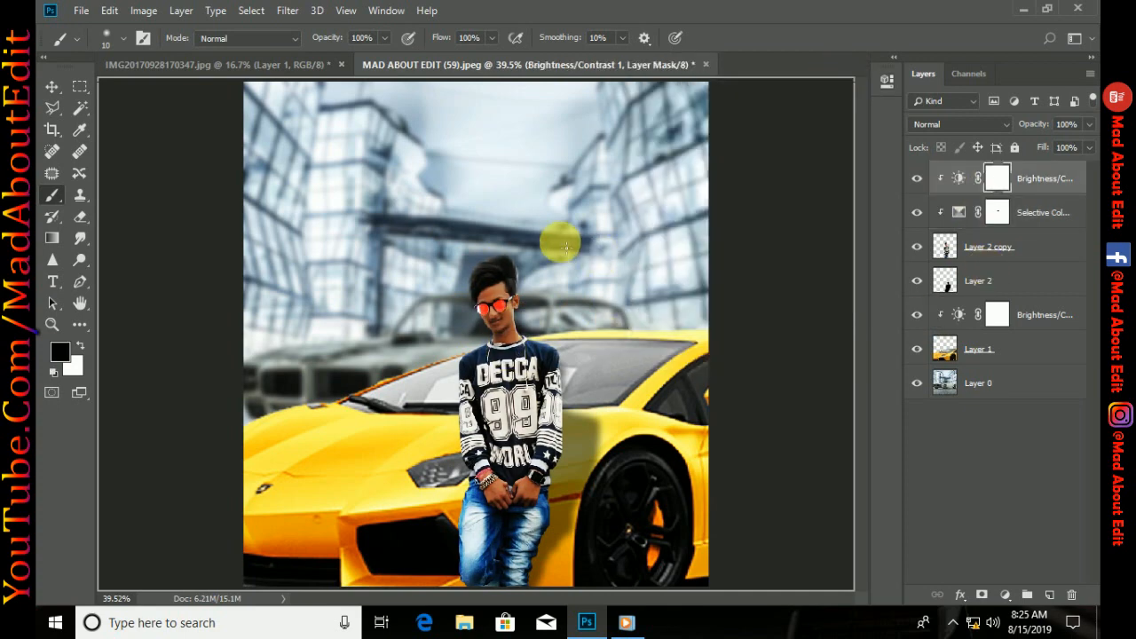
Add a Brightness/Contrast adjustment above the Layer 0 city background with brightness -45 and contrast about 52
click(970, 383)
click(1005, 595)
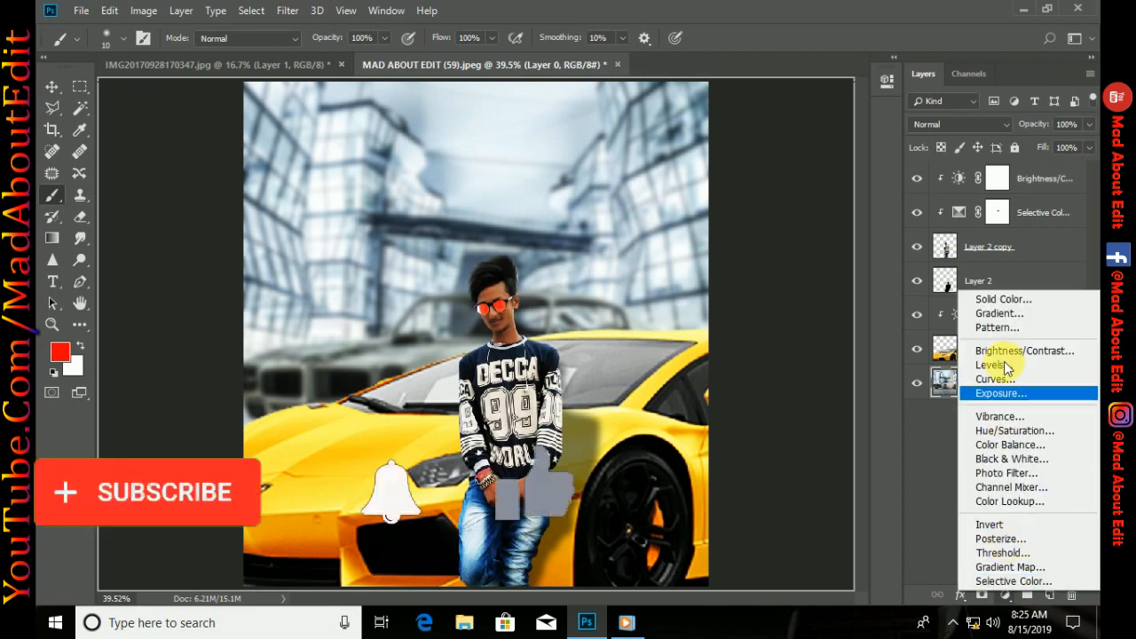
click(1021, 350)
drag(736, 172, 800, 204)
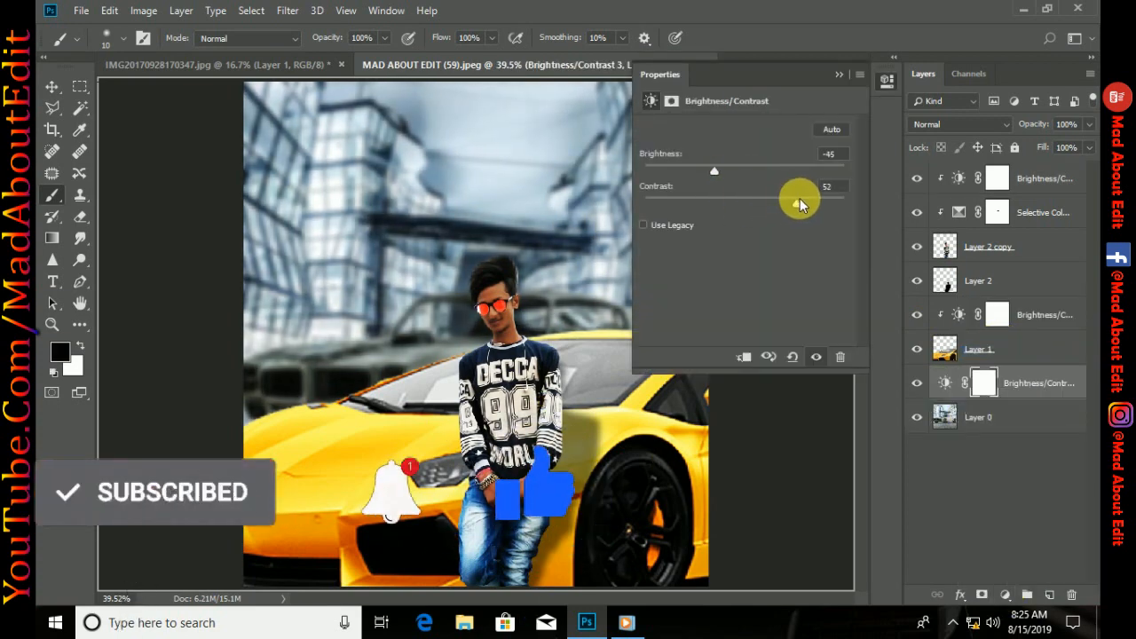
click(838, 74)
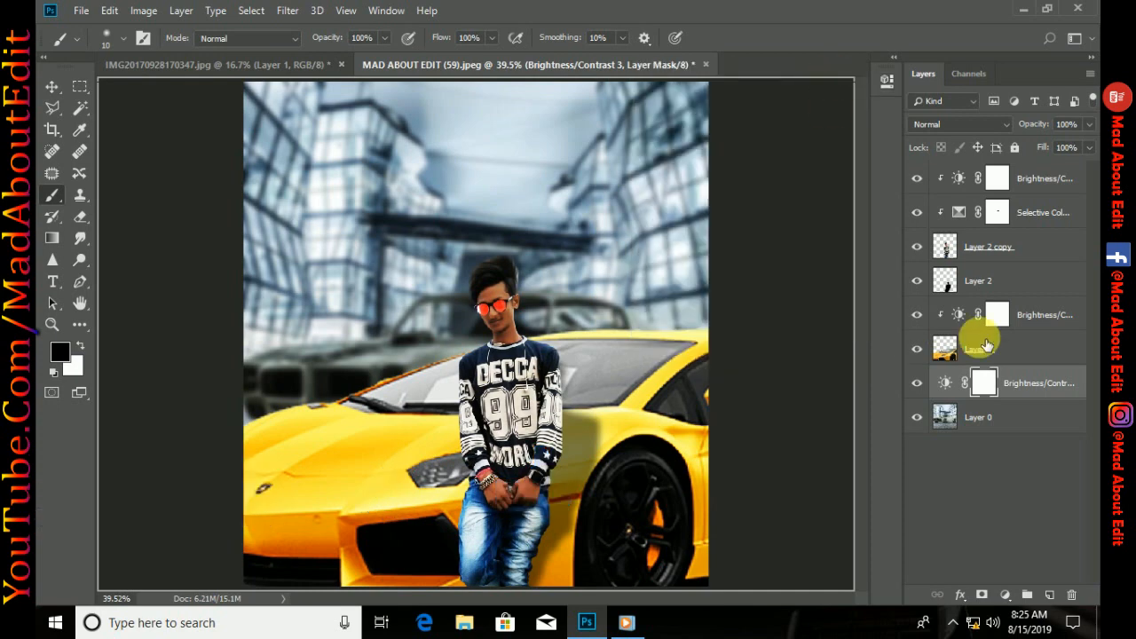
Try recoloring the car with a Hue/Saturation adjustment clipped to Layer 1, sampling its yellow and setting the Yellows hue to -20
click(987, 345)
click(1006, 594)
click(846, 345)
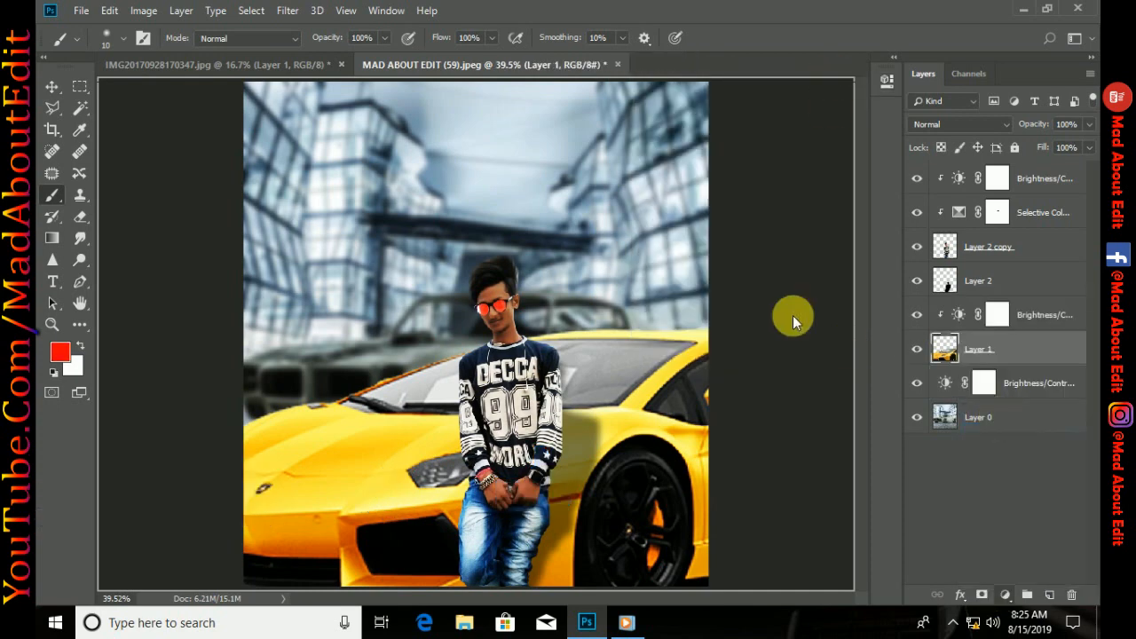
click(650, 149)
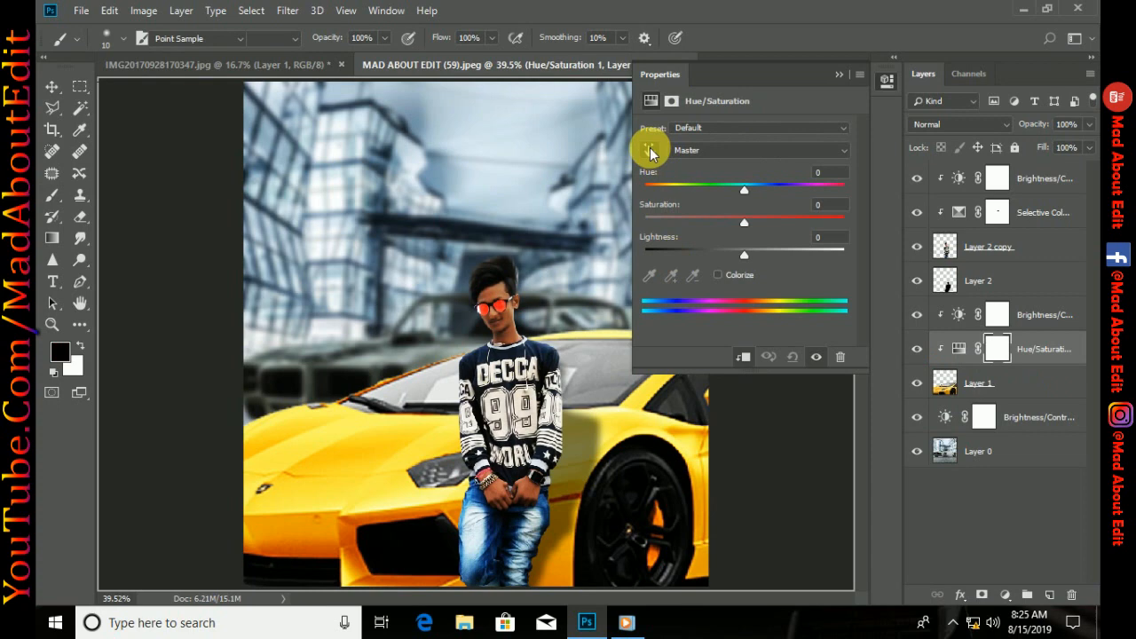
click(383, 444)
drag(758, 188, 725, 184)
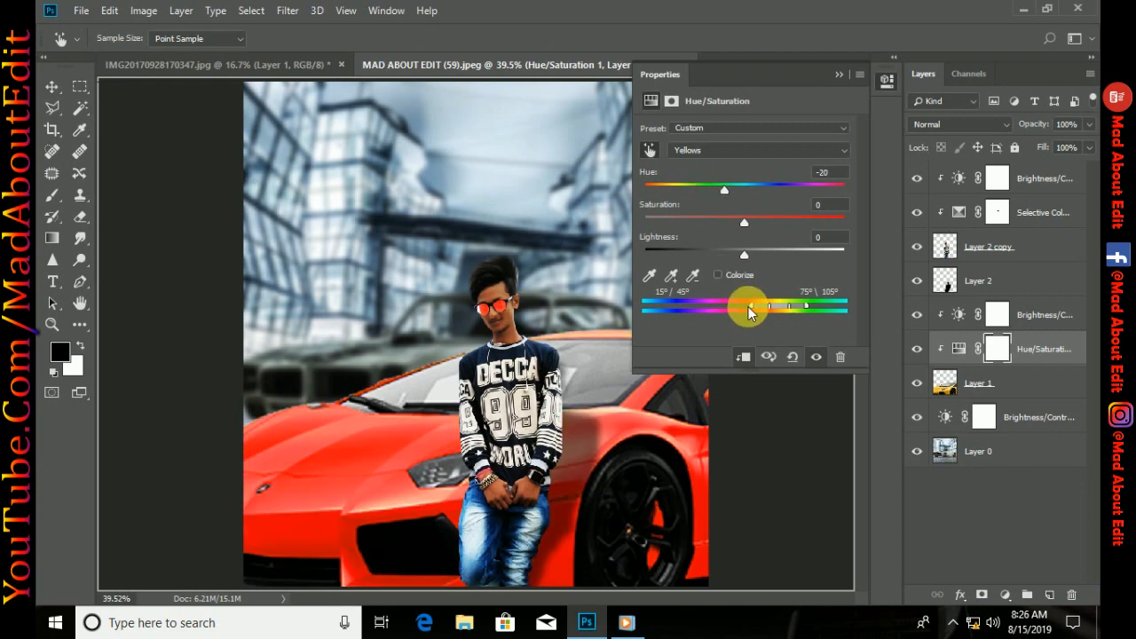
Try shifting the Hue/Saturation color range to Blues with hue +33, lower the lightness, and collapse the properties
drag(751, 304, 681, 303)
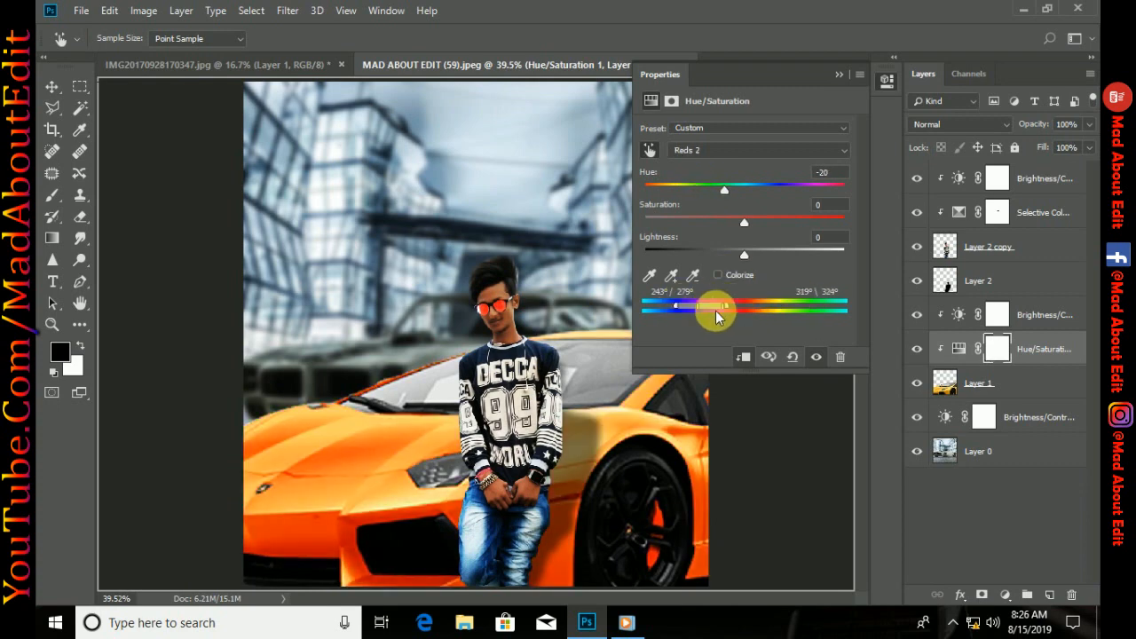
drag(715, 311, 685, 310)
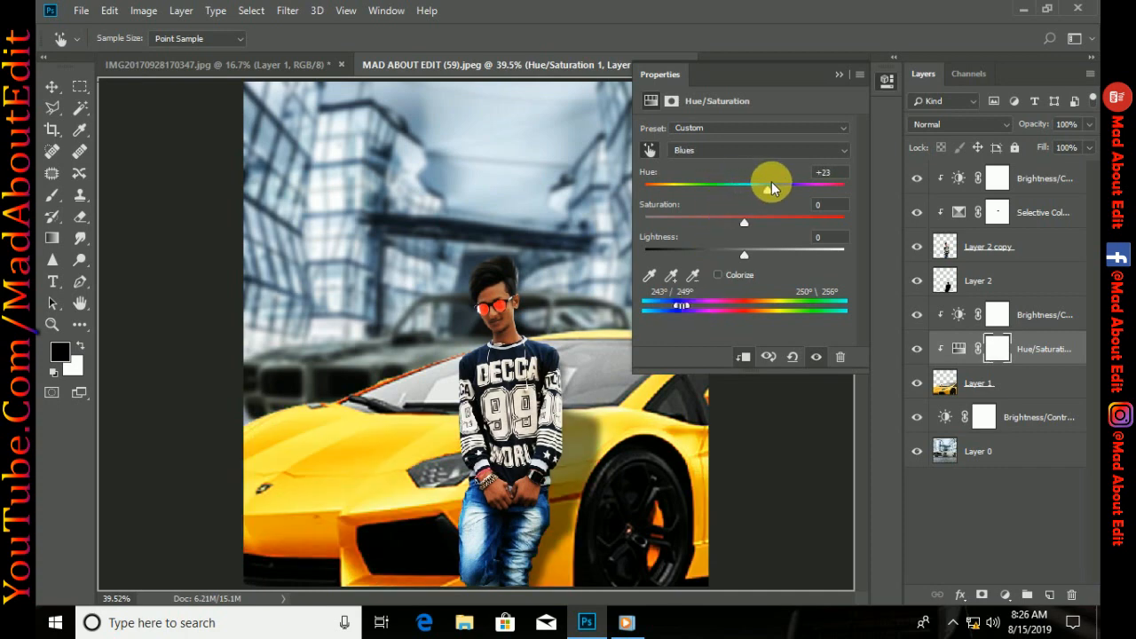
drag(772, 184, 775, 184)
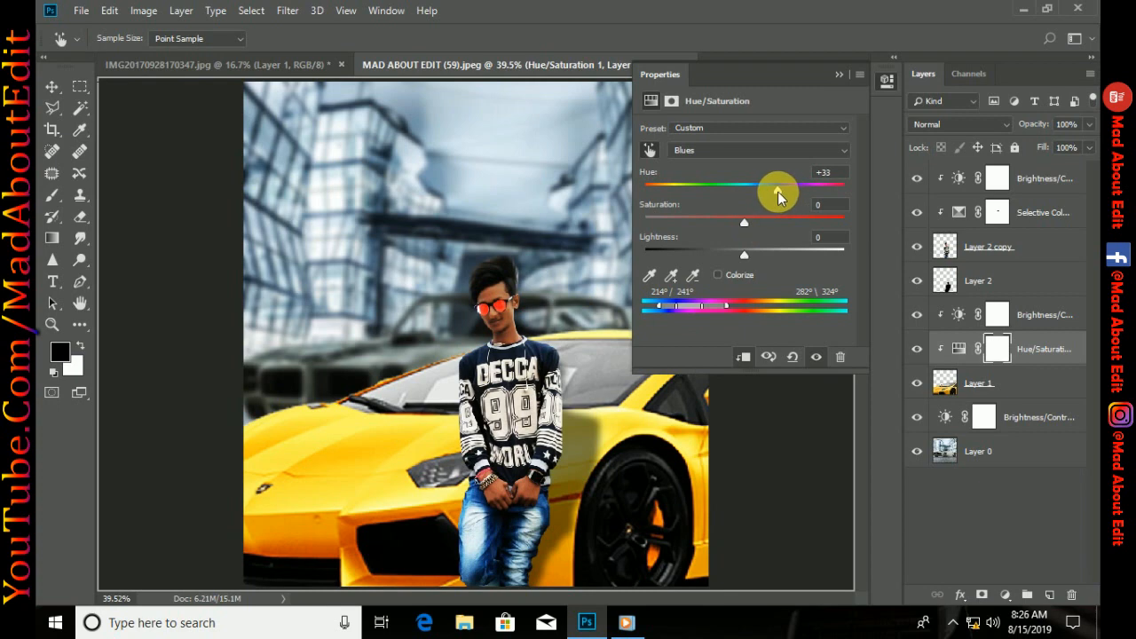
drag(785, 217, 786, 218)
drag(744, 254, 717, 251)
click(838, 74)
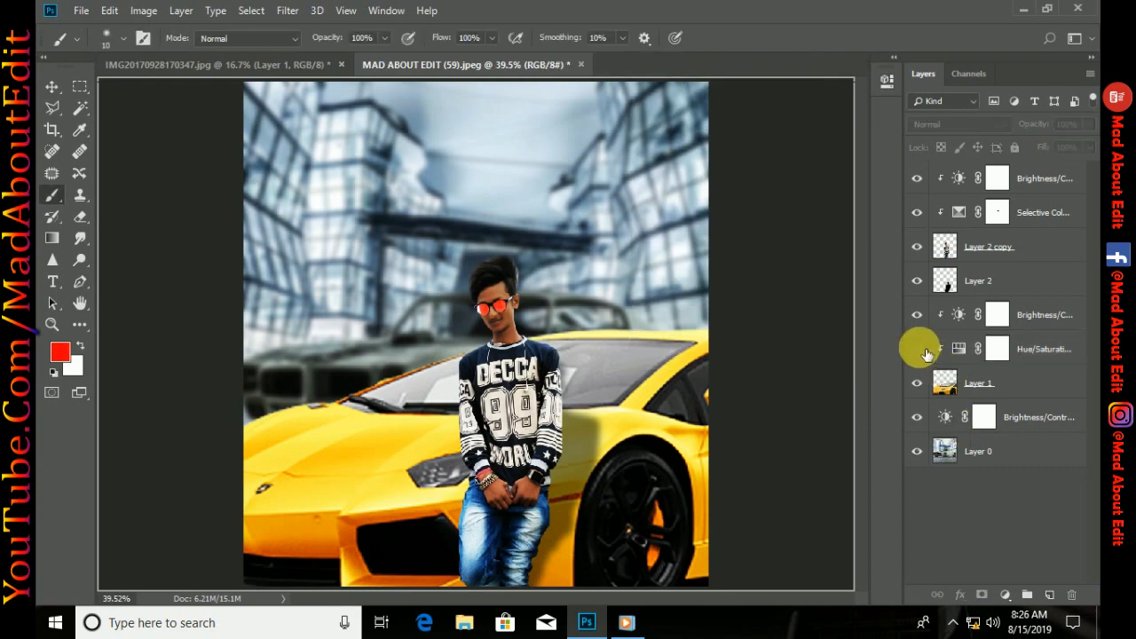
Delete the car's Hue/Saturation adjustment, try a fresh one on Layer 1, and delete that as well
click(1022, 351)
key(Delete)
click(1005, 594)
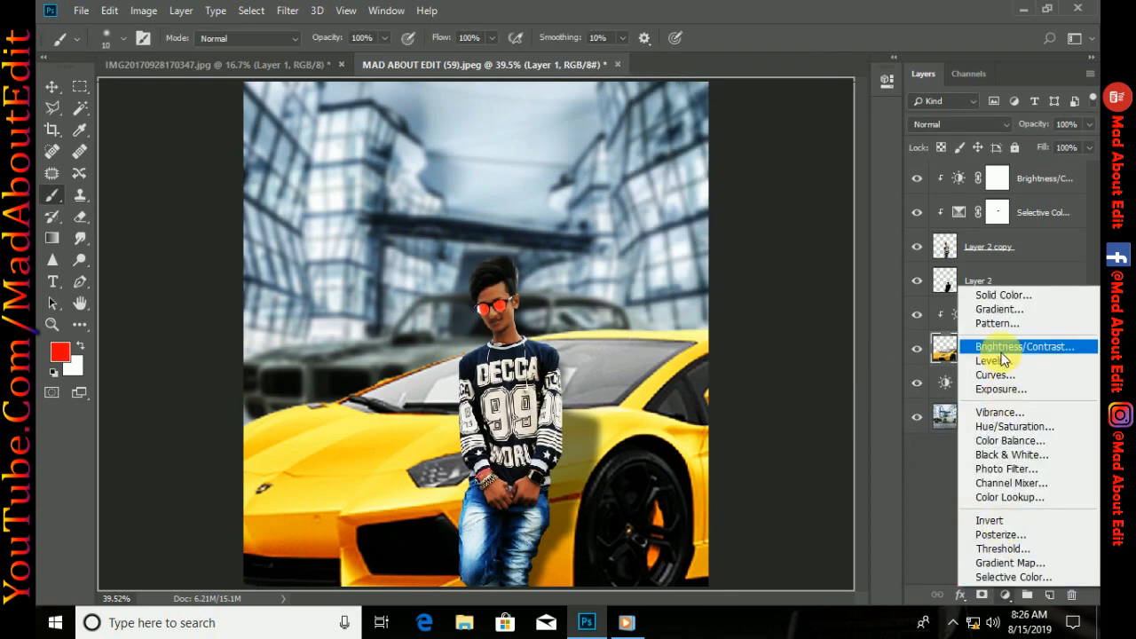
click(999, 426)
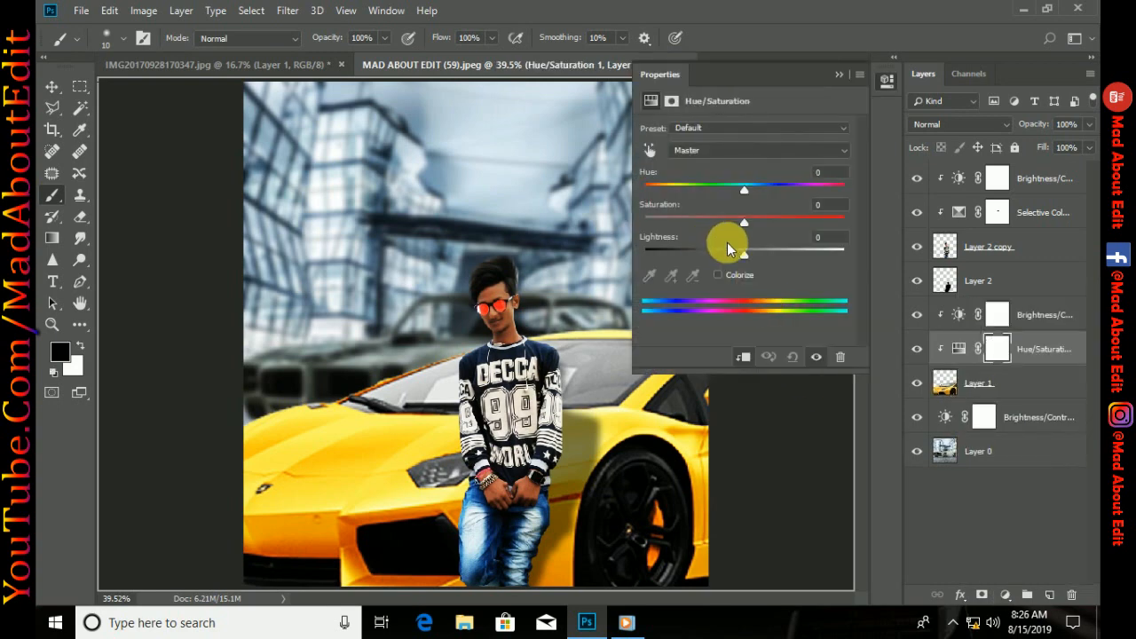
click(1012, 351)
key(Delete)
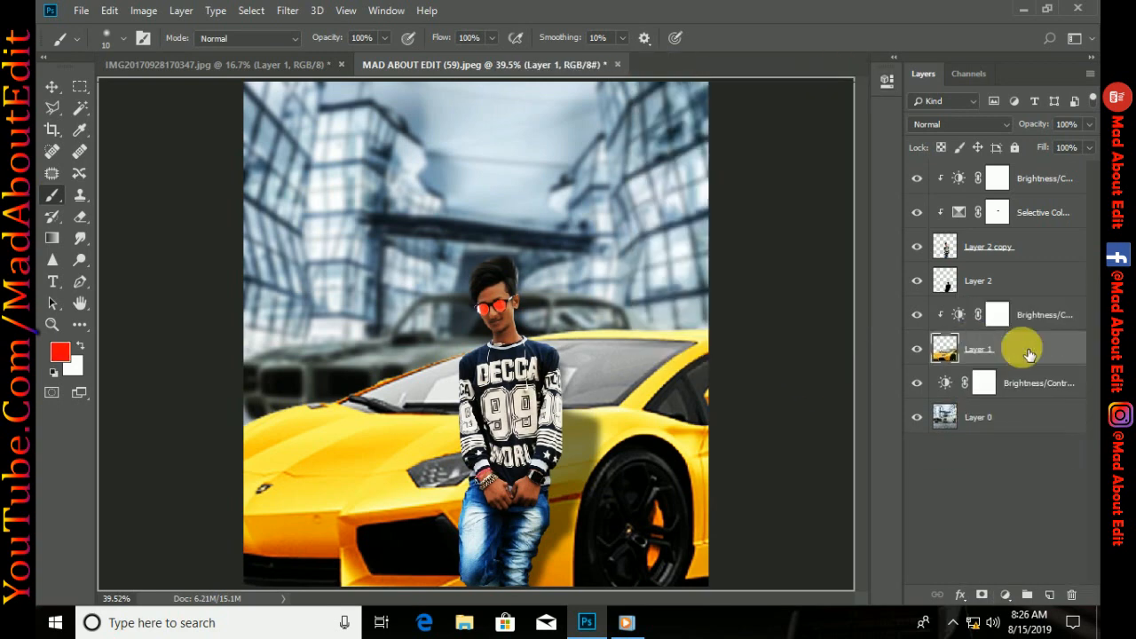
Open the Camera Raw Filter on Layer 1 and adjust the camera calibration's hue and saturation to make the car more orange
click(293, 16)
click(332, 111)
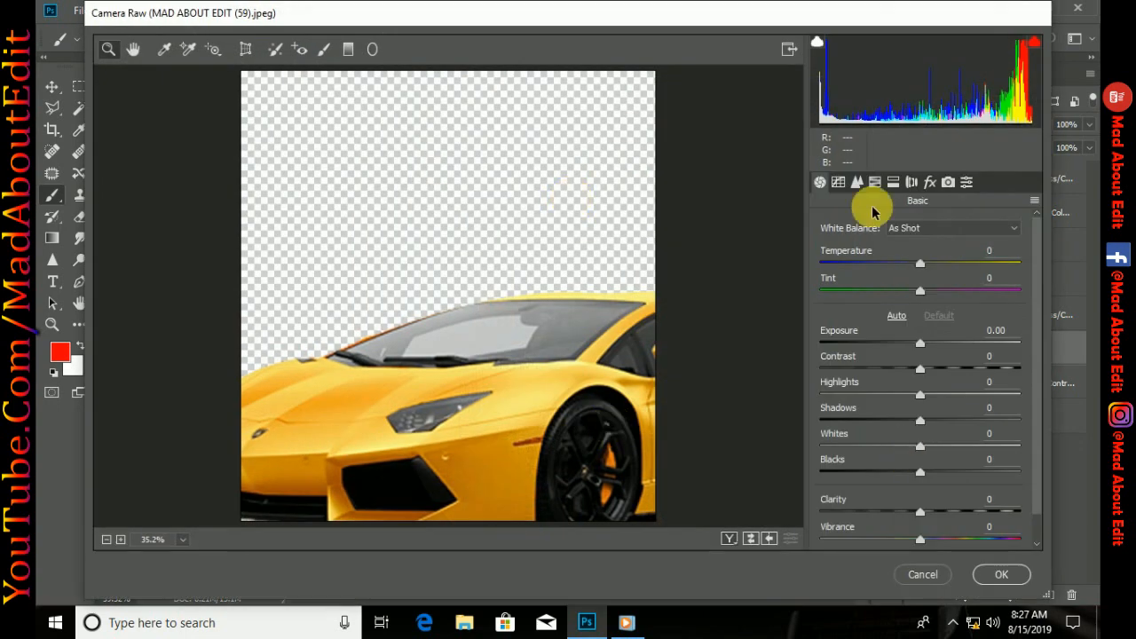
click(875, 182)
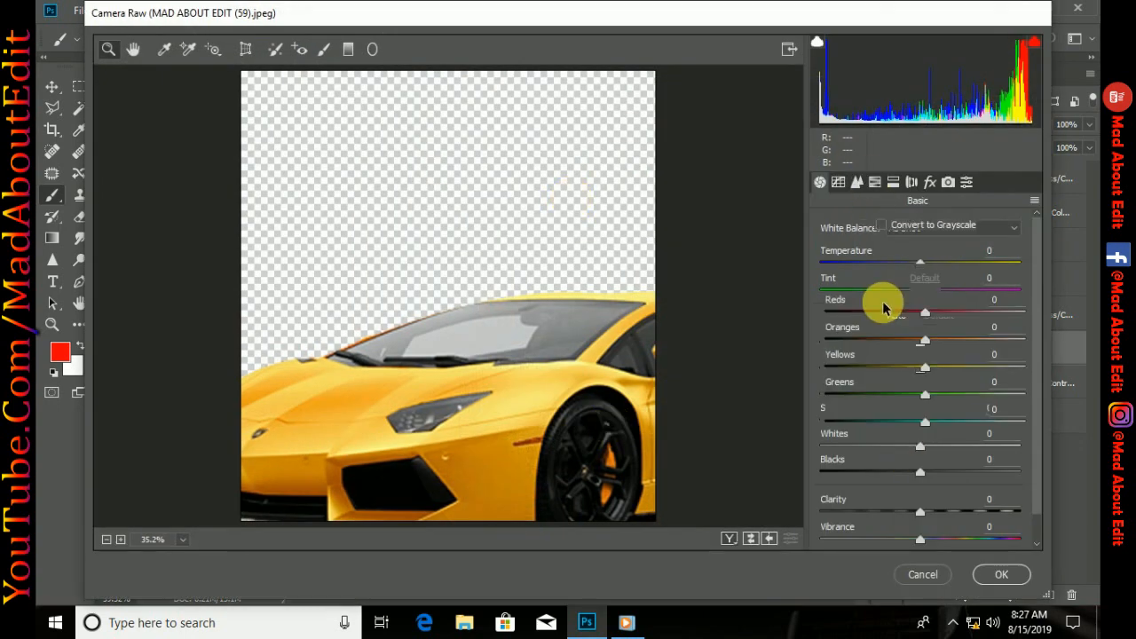
click(944, 252)
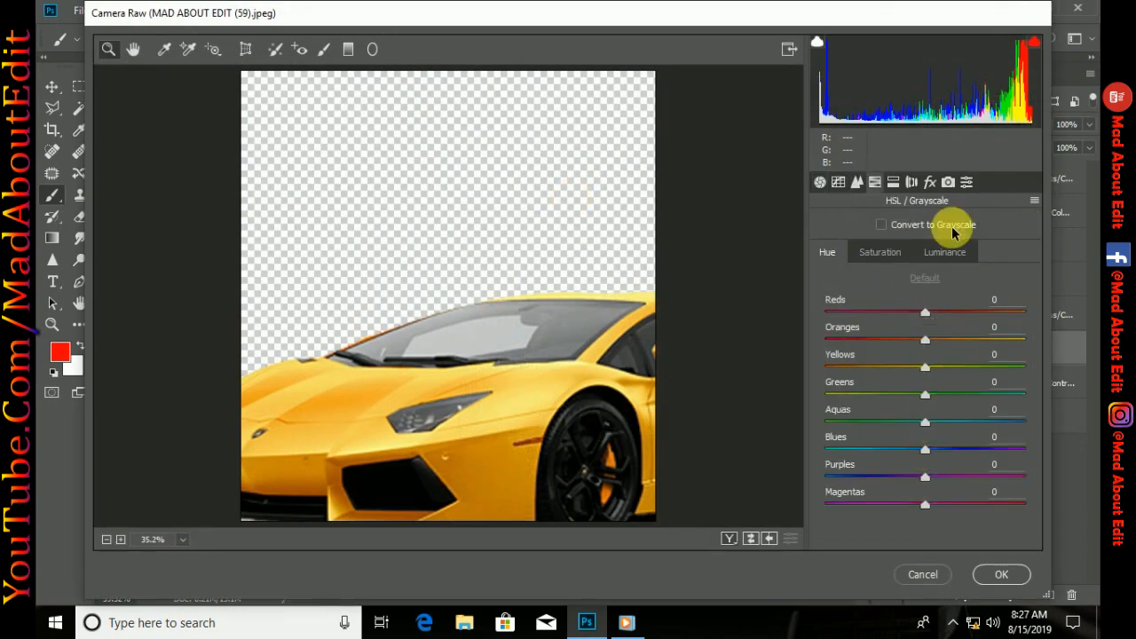
click(948, 182)
drag(925, 496, 875, 495)
drag(926, 520, 994, 521)
Set the Camera Raw HSL hues to oranges -73, yellows +72, aquas +88, blues -63, purples -63 and magentas about +30
click(875, 182)
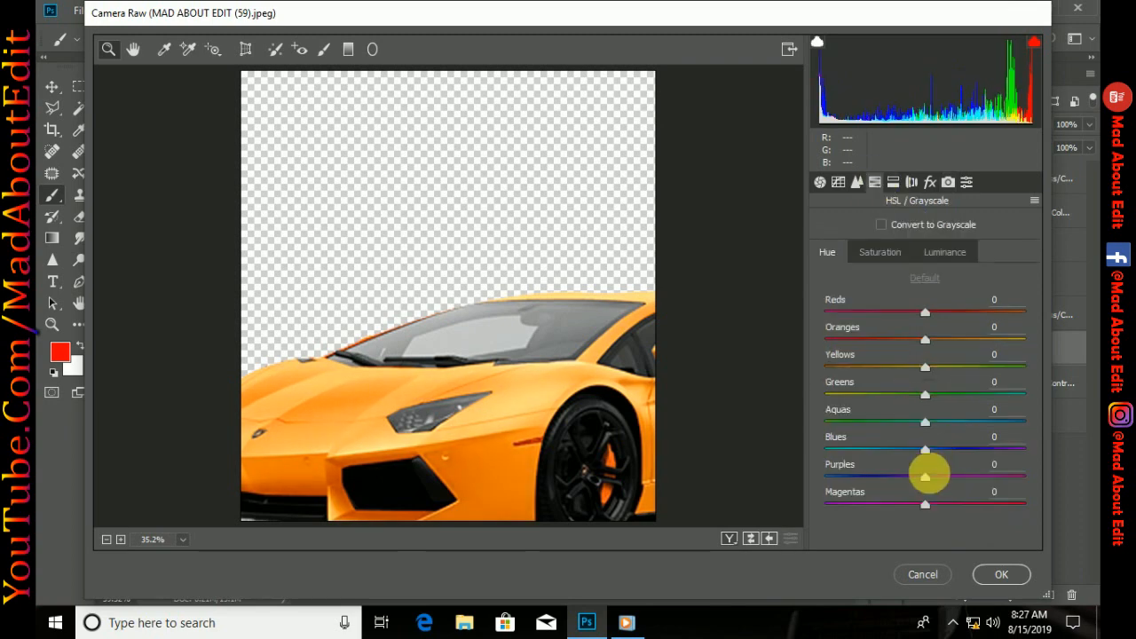
drag(925, 426, 1014, 421)
drag(925, 449, 862, 449)
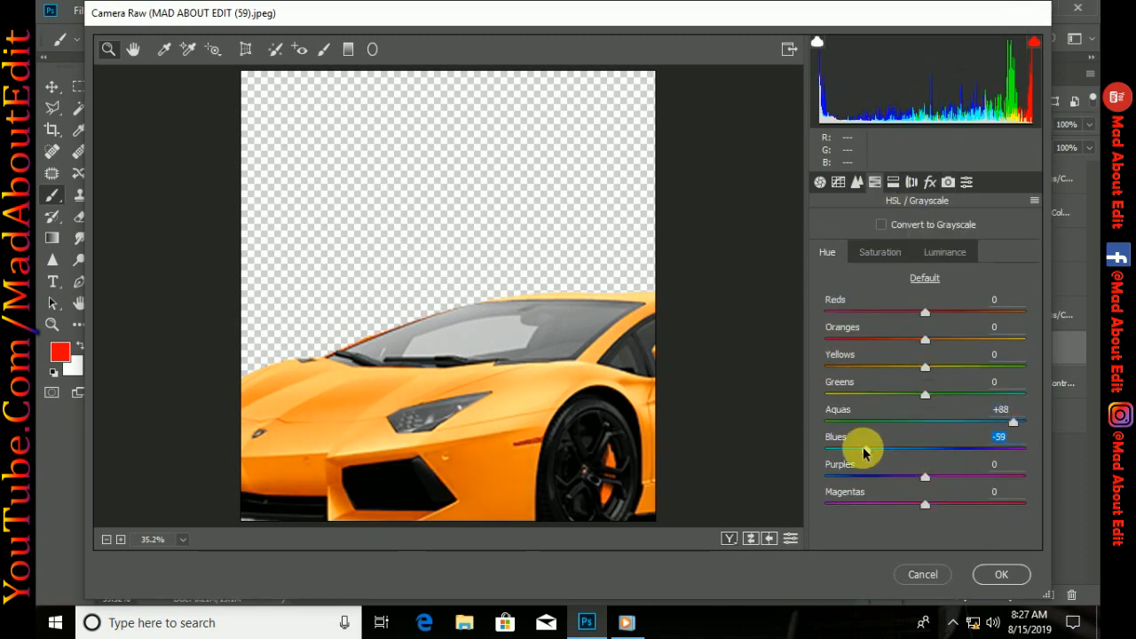
click(861, 476)
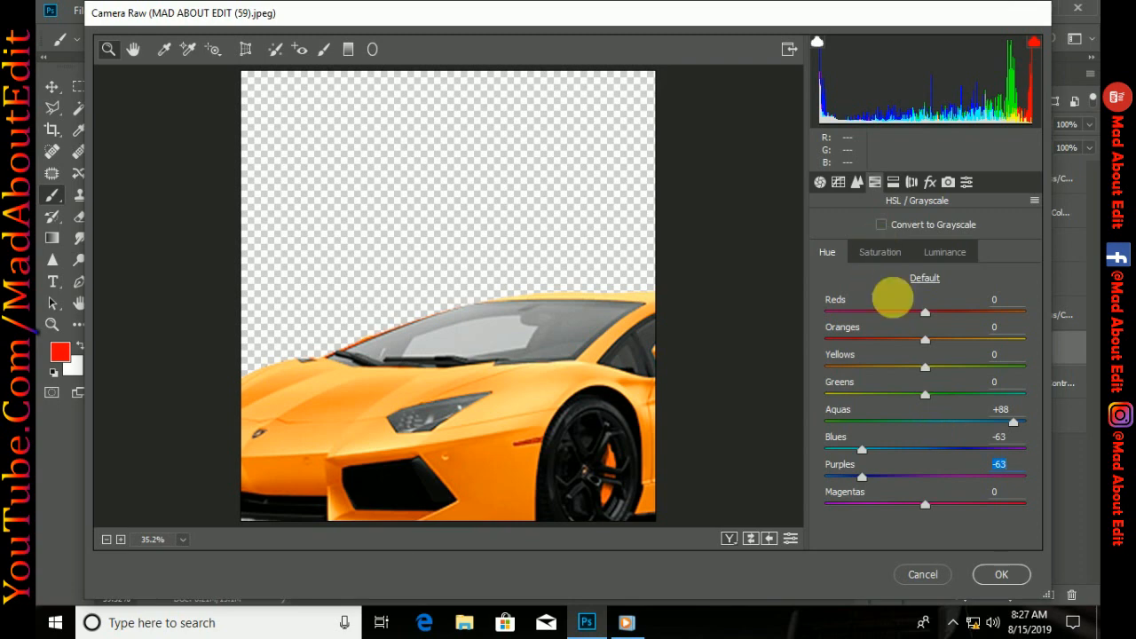
drag(925, 366, 995, 363)
drag(925, 341, 851, 339)
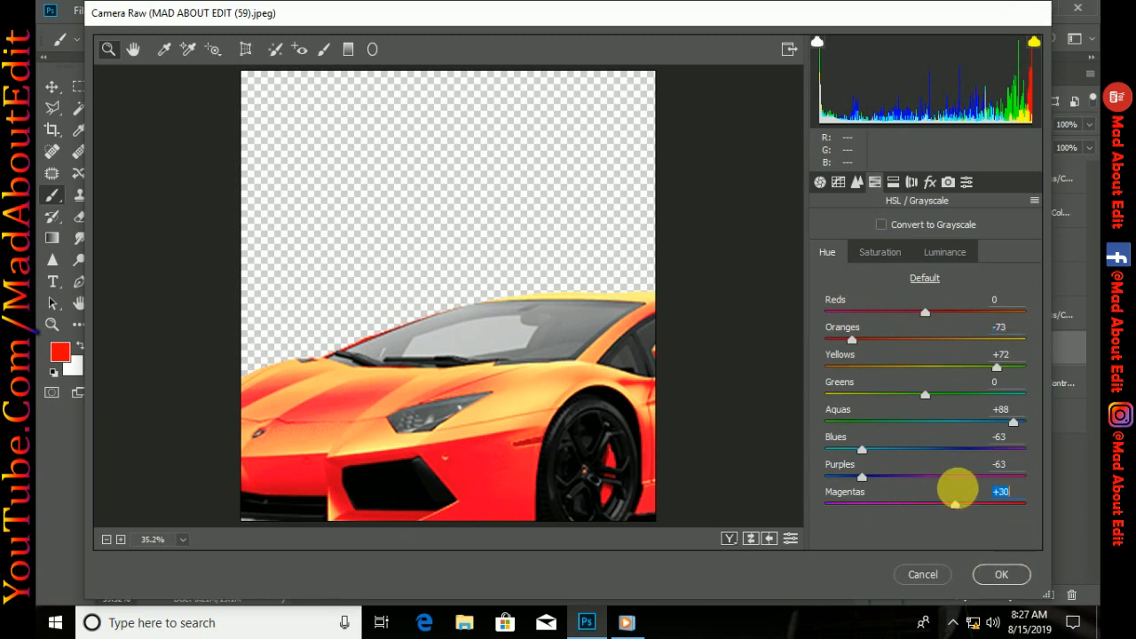
Reduce the yellows' saturation in the Camera Raw HSL settings and apply the filter to the car layer
click(881, 250)
drag(926, 367, 895, 371)
click(939, 253)
click(1002, 574)
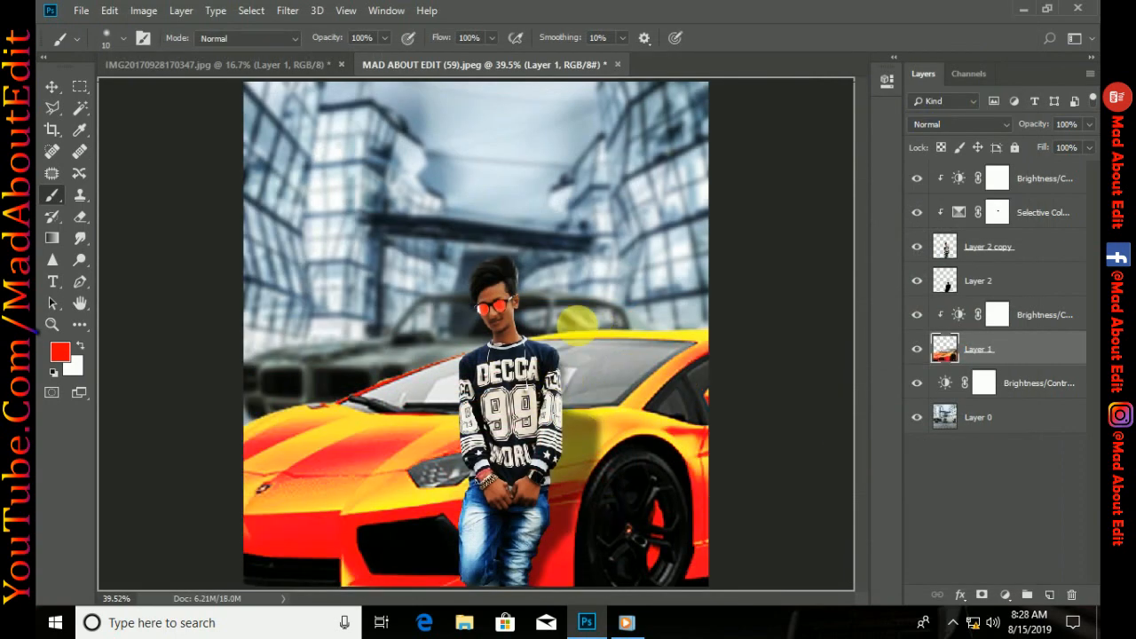
Add a new layer above the car's Brightness/Contrast adjustment and set the foreground color to orange
click(1029, 178)
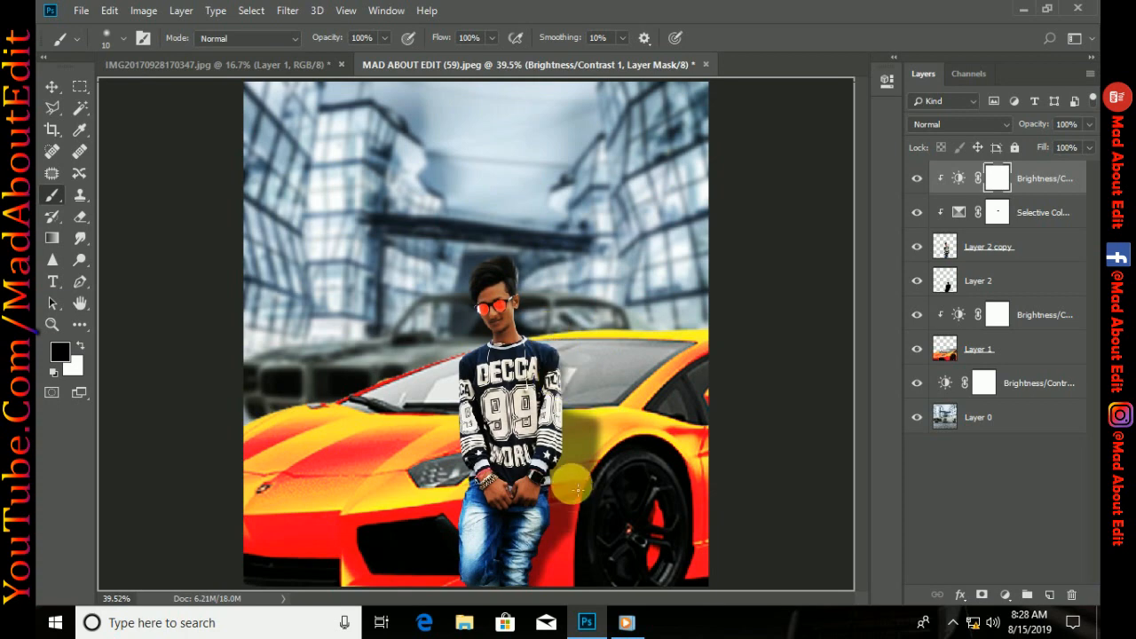
click(984, 348)
click(1049, 595)
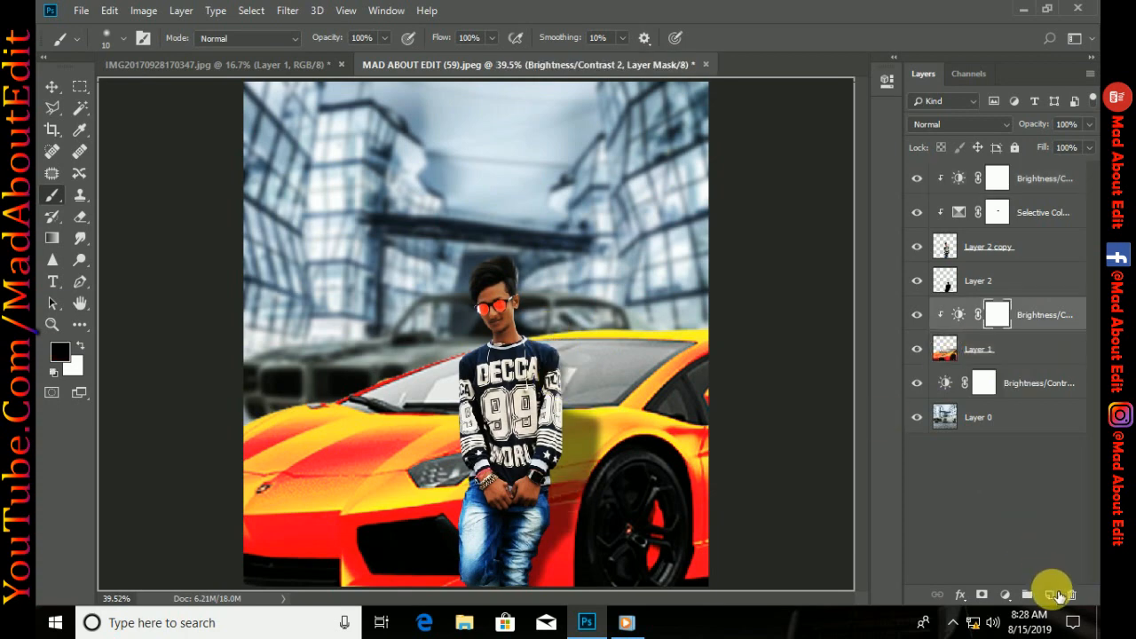
click(69, 358)
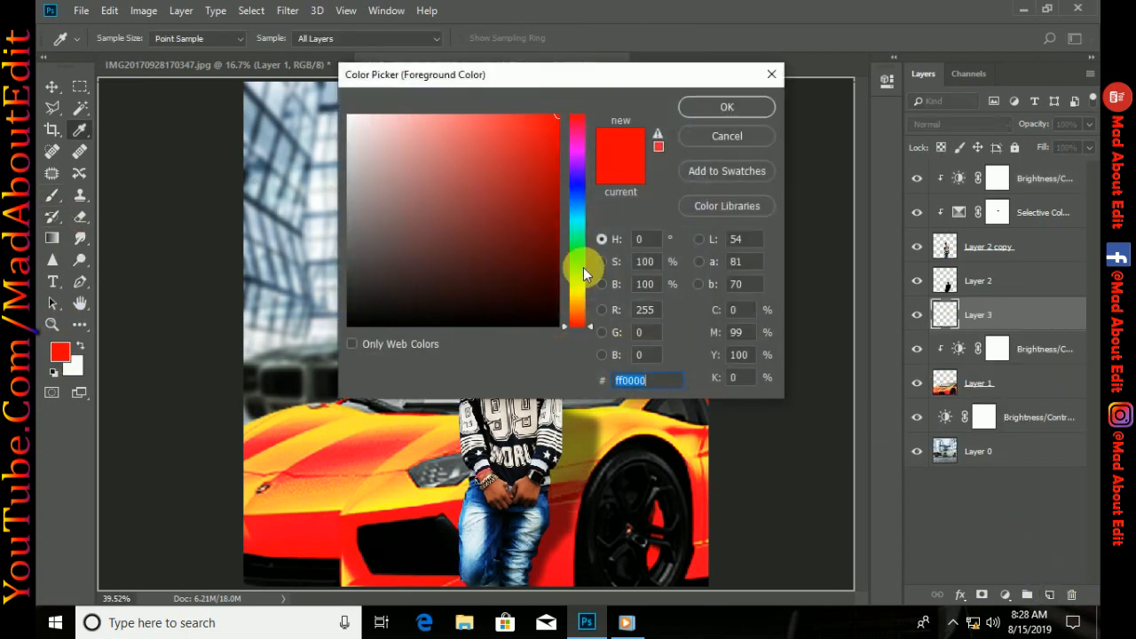
click(582, 299)
drag(575, 305, 576, 312)
click(727, 106)
Paint an orange glow over the car's headlight with a soft 293 px brush and set the layer's blend mode to Screen
drag(399, 361, 414, 361)
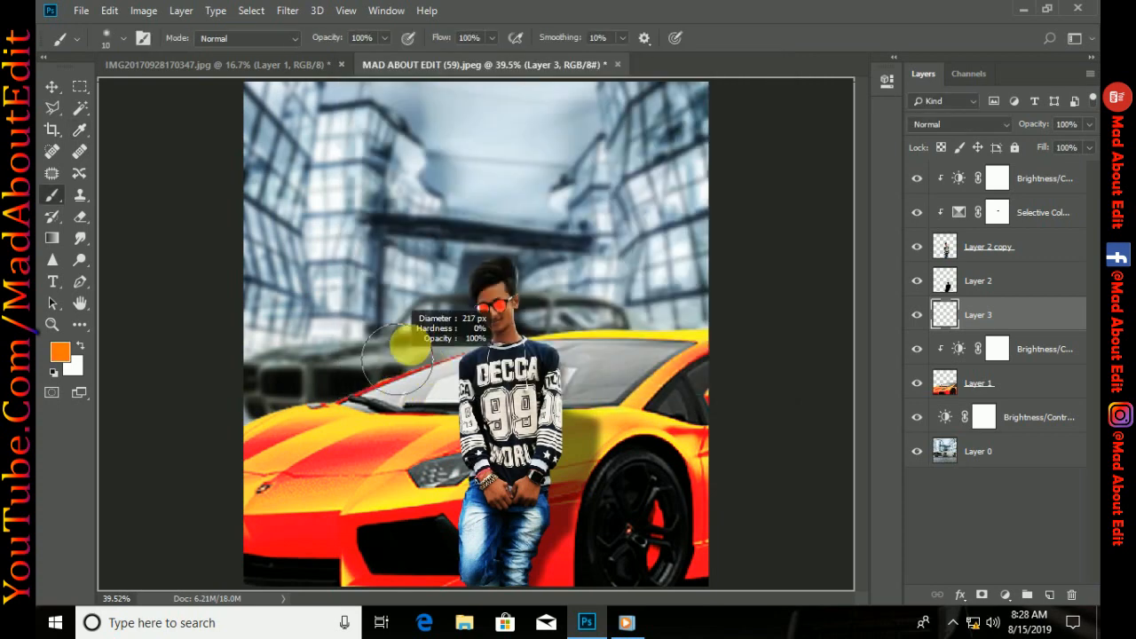
drag(421, 464, 438, 471)
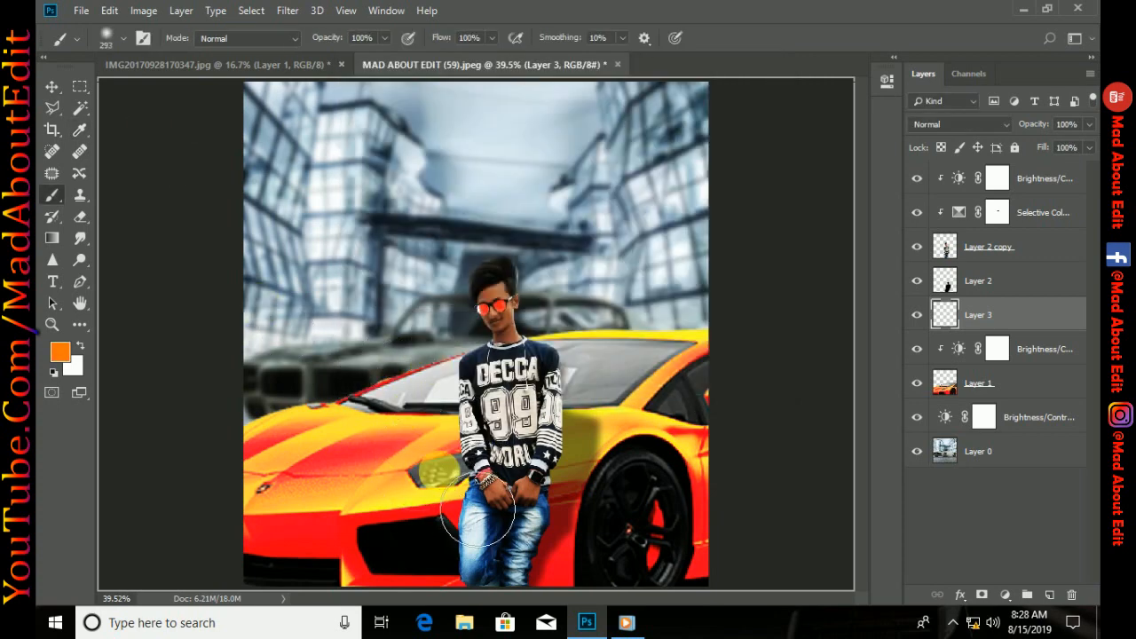
click(938, 126)
click(923, 264)
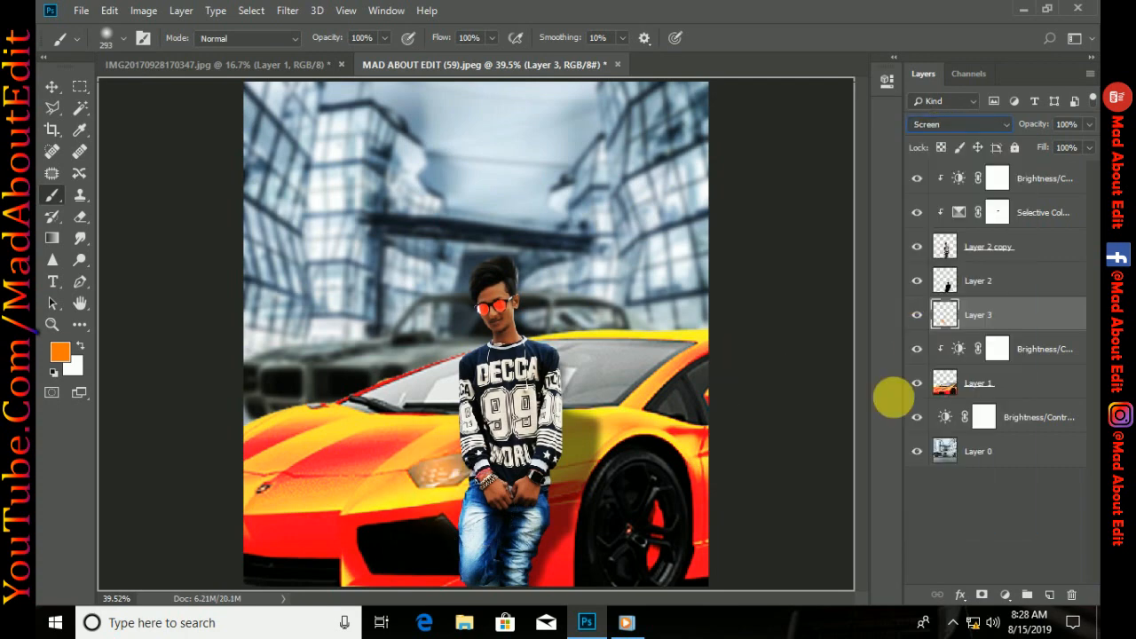
Add a layer named snapshot at the top of the layer stack and stamp the visible image onto it
click(1034, 180)
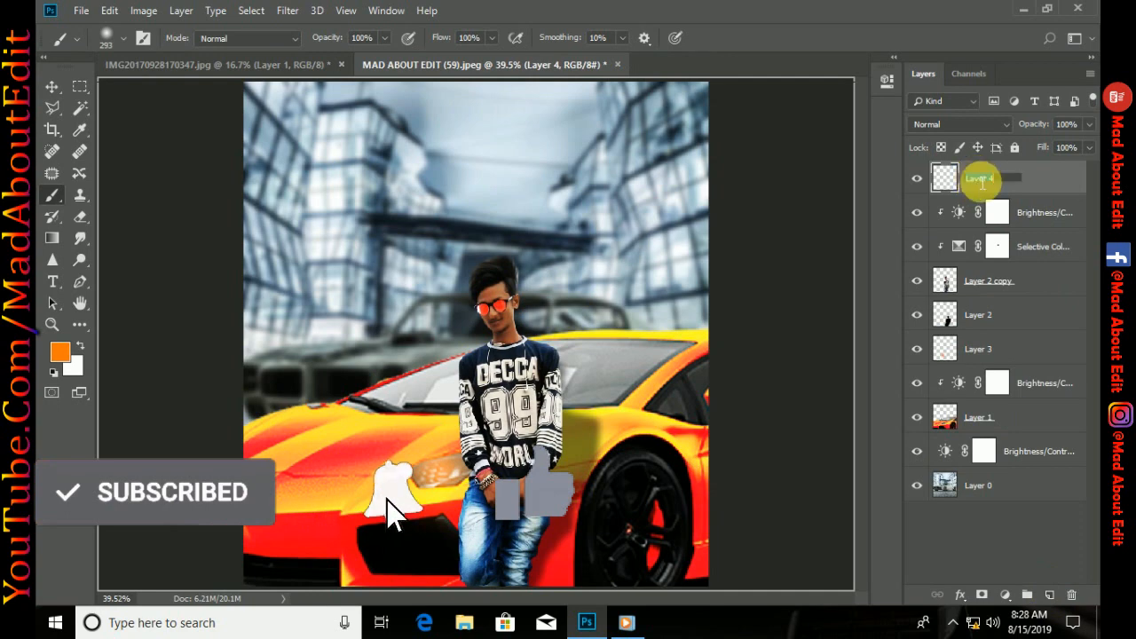
text(snapshot)
key(Return)
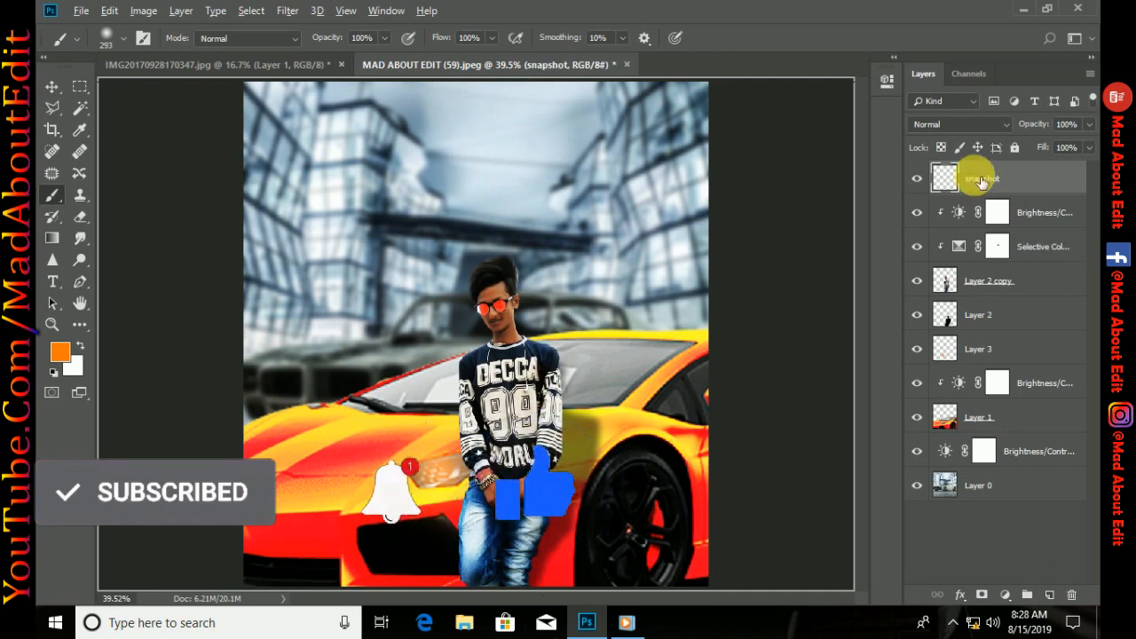
Group all the layers beneath the snapshot layer and duplicate the snapshot layer
click(1045, 214)
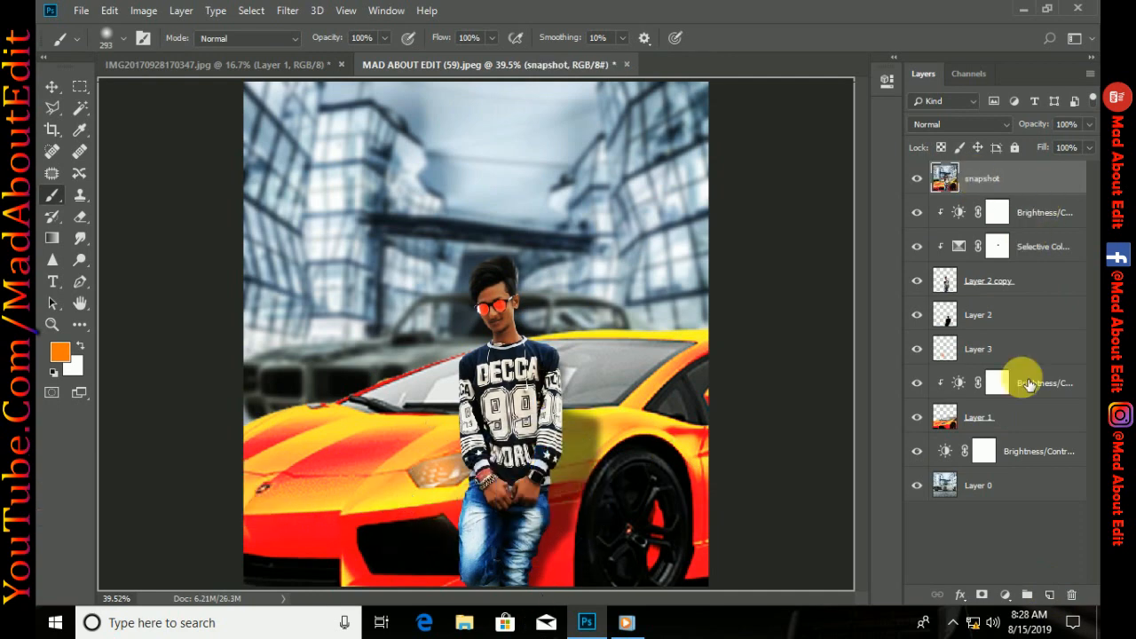
shift+click(1019, 488)
key(ctrl+g)
click(979, 177)
key(ctrl+j)
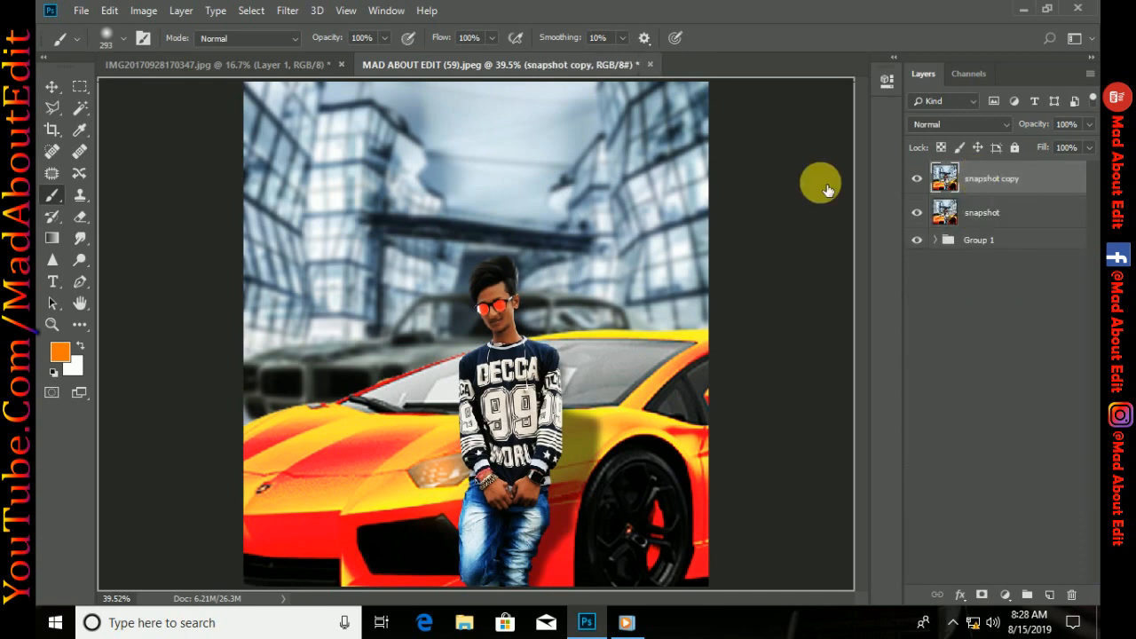
Open the Camera Raw Filter on the snapshot copy and set exposure +0.15, contrast +9, highlights -41, shadows +33, blacks +31, clarity +43 and saturation +8
key(v)
click(287, 10)
click(312, 118)
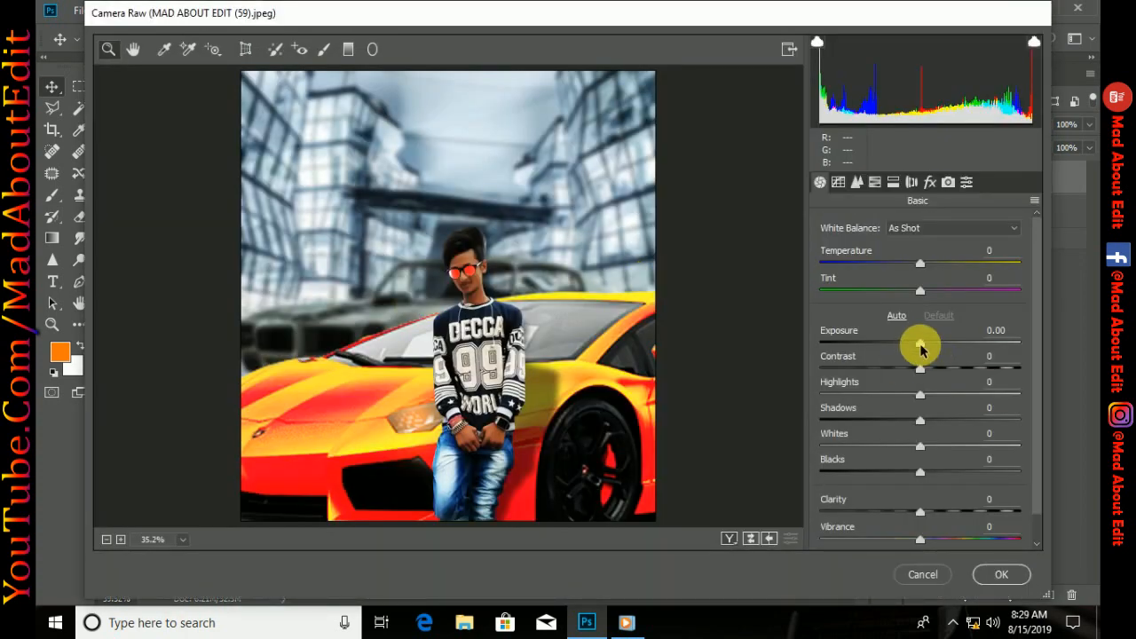
drag(920, 348, 930, 370)
drag(948, 417, 877, 388)
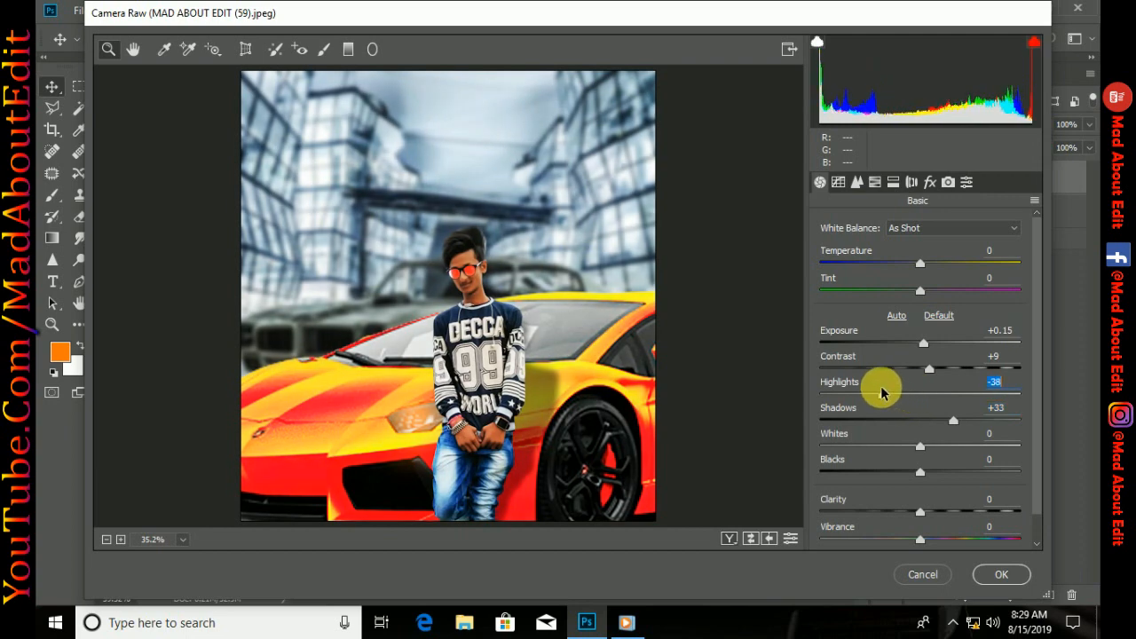
scroll(928, 470, down, 1)
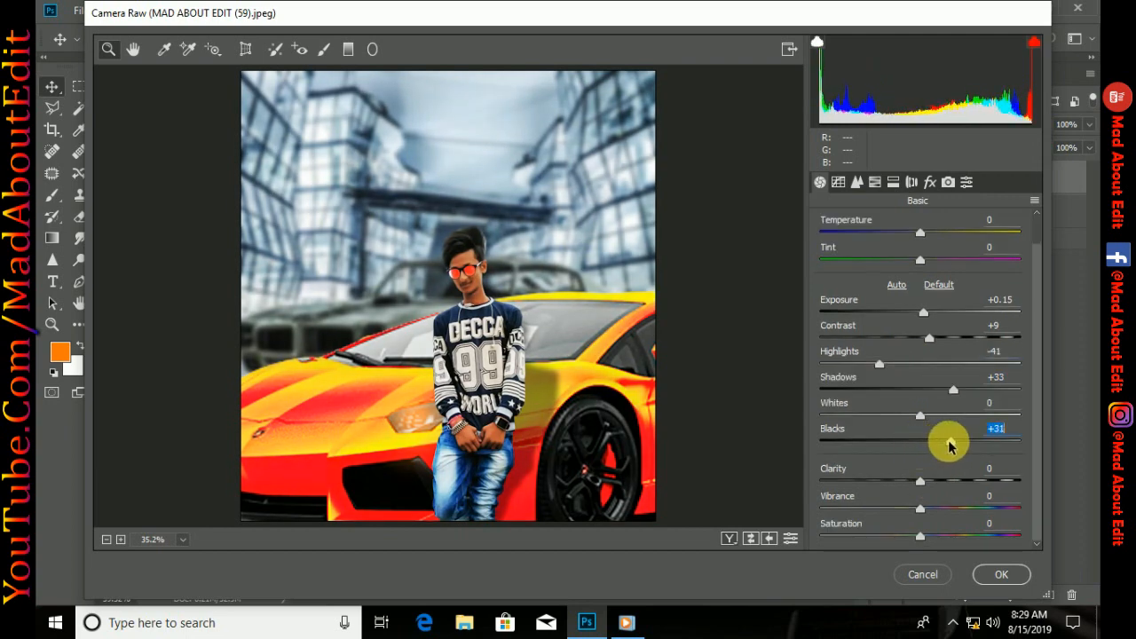
drag(948, 480, 963, 480)
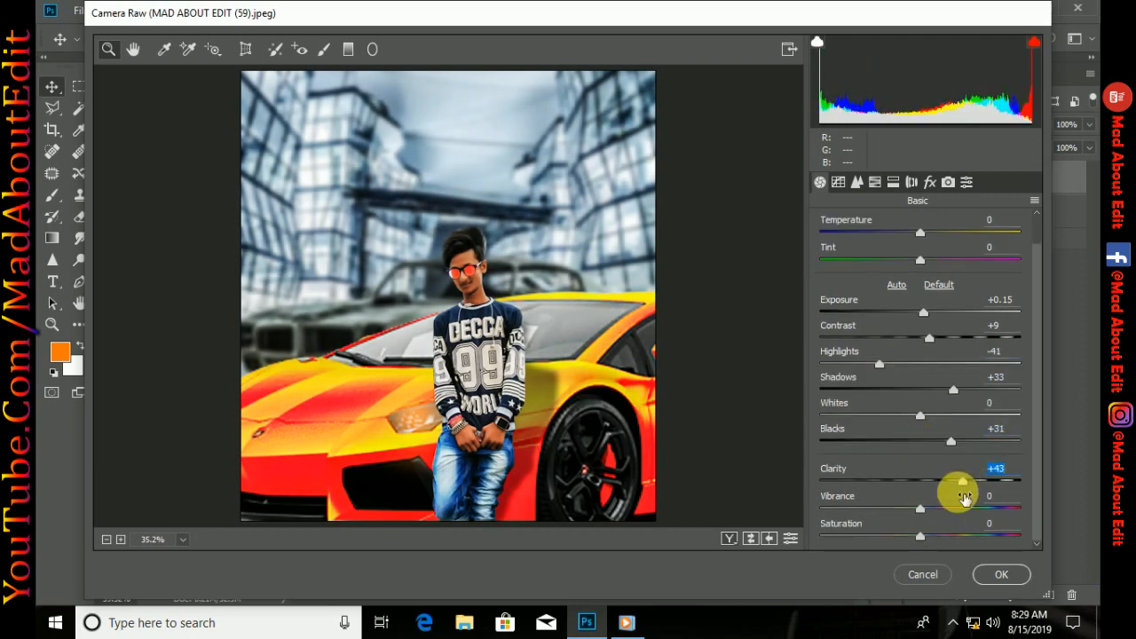
drag(922, 538, 933, 533)
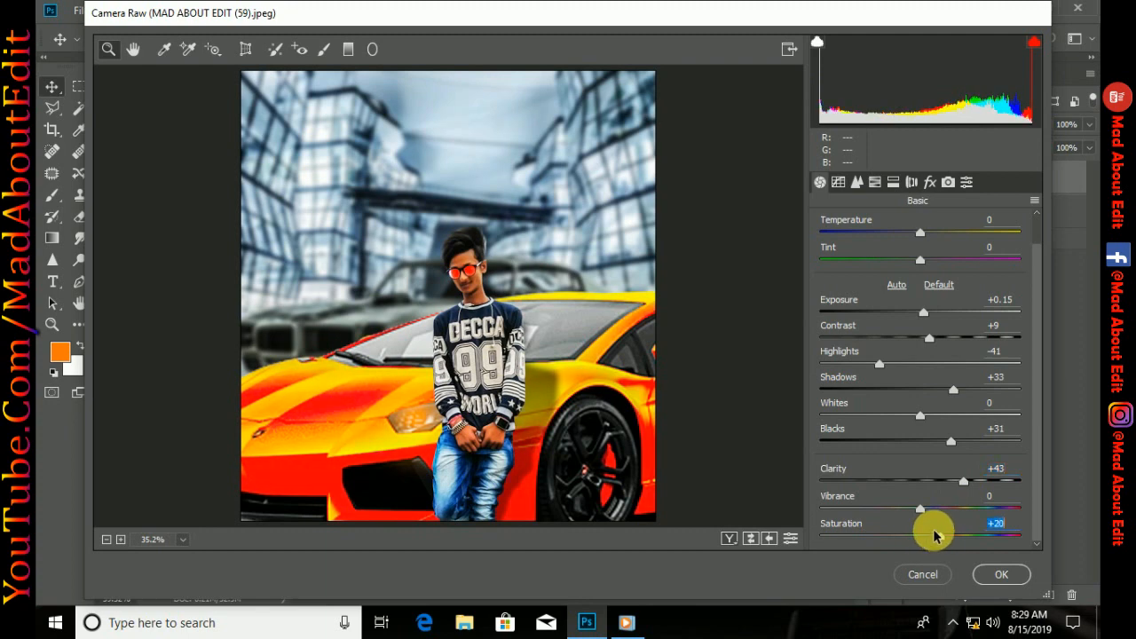
Set the sharpening masking to 5 in the Camera Raw Detail settings
click(854, 186)
click(853, 187)
drag(821, 332, 832, 332)
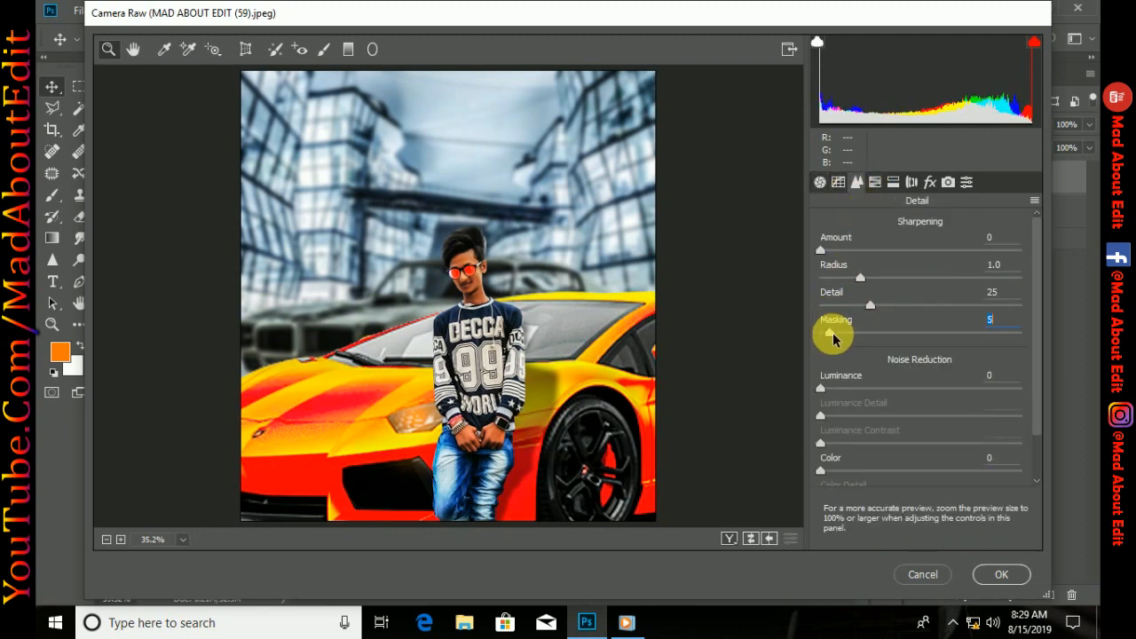
Set the HSL blues to luminance -37, saturation +26 and hue -31, and the aquas to saturation +27 and hue about +16
click(874, 181)
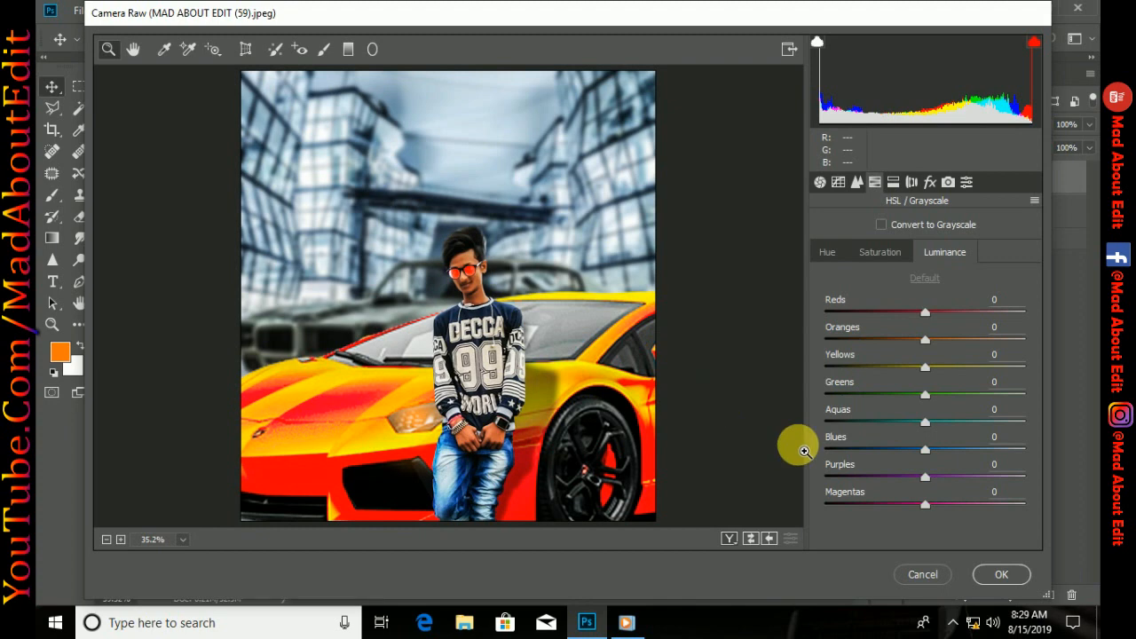
drag(896, 455, 874, 458)
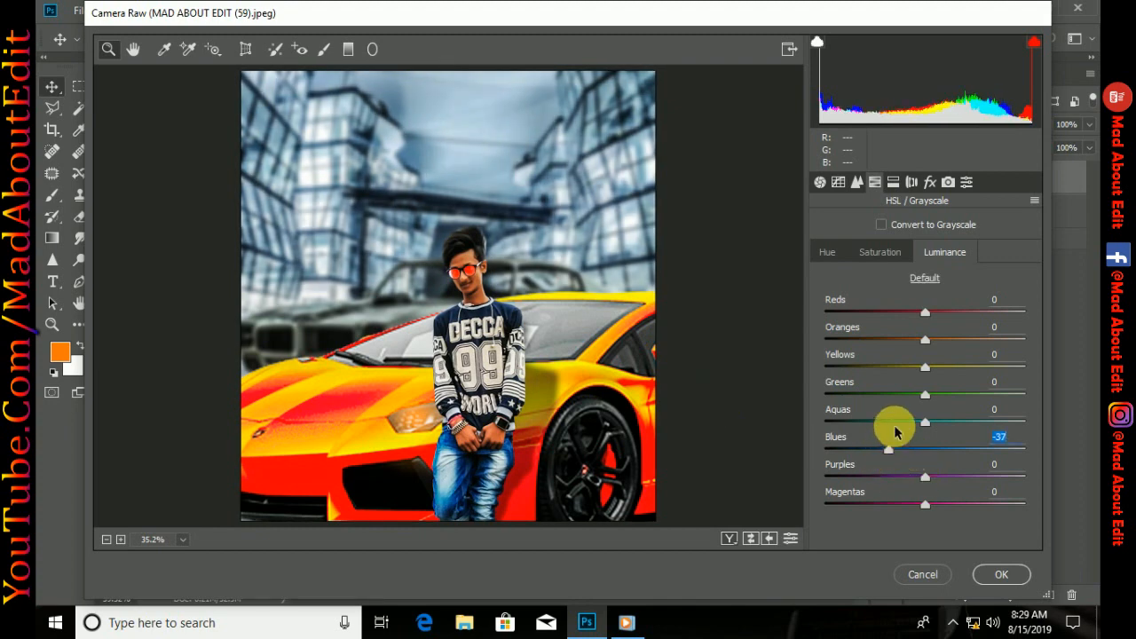
click(881, 253)
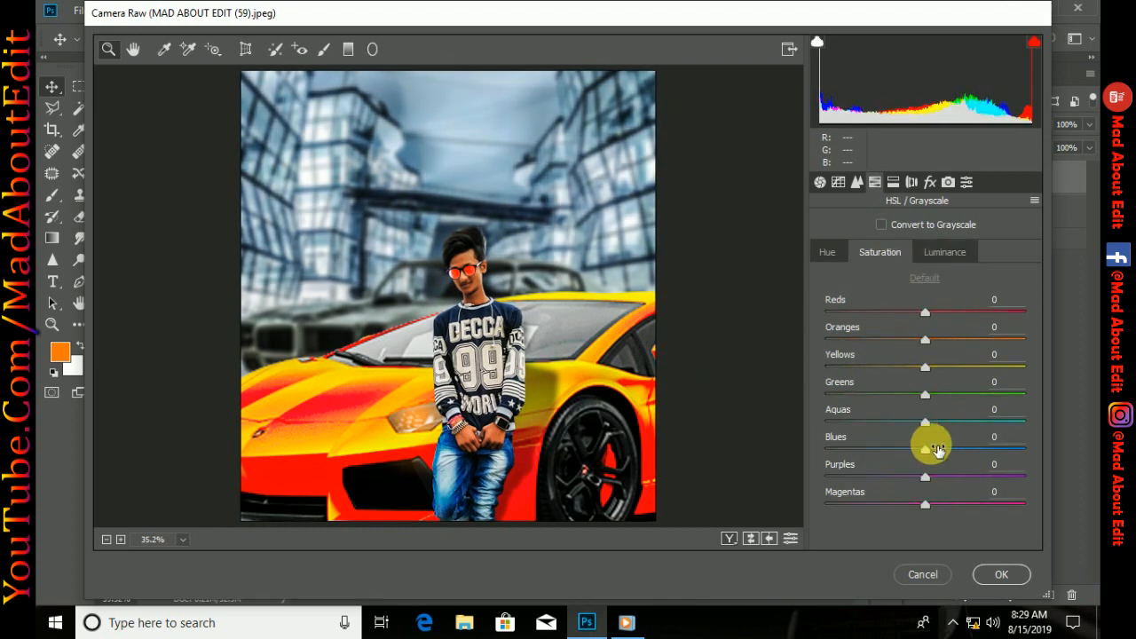
drag(929, 449, 946, 424)
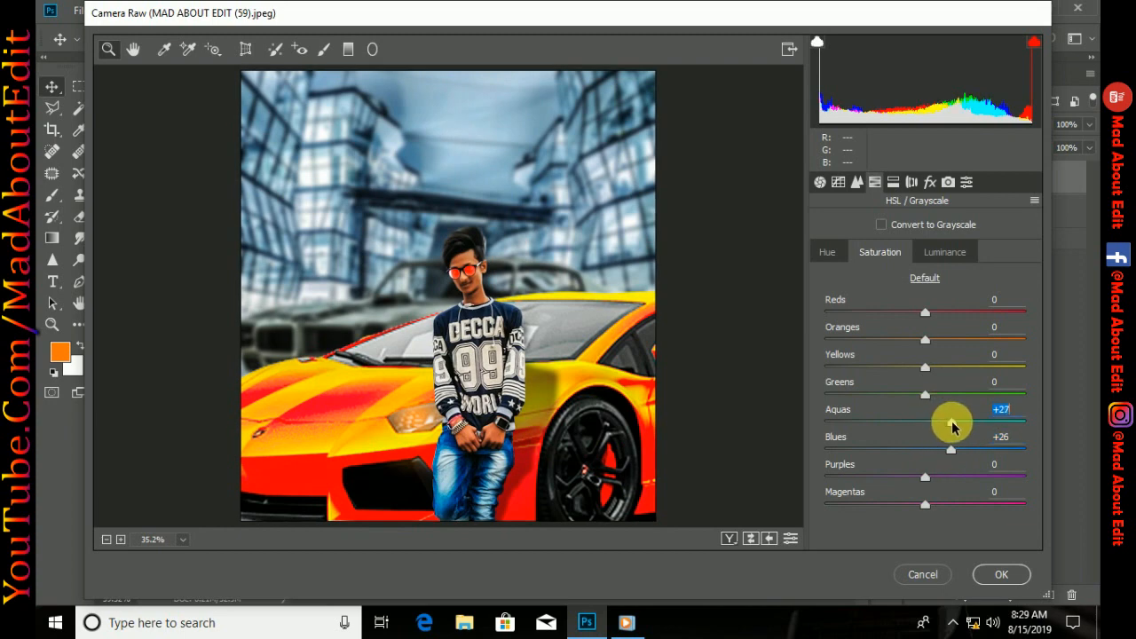
click(827, 253)
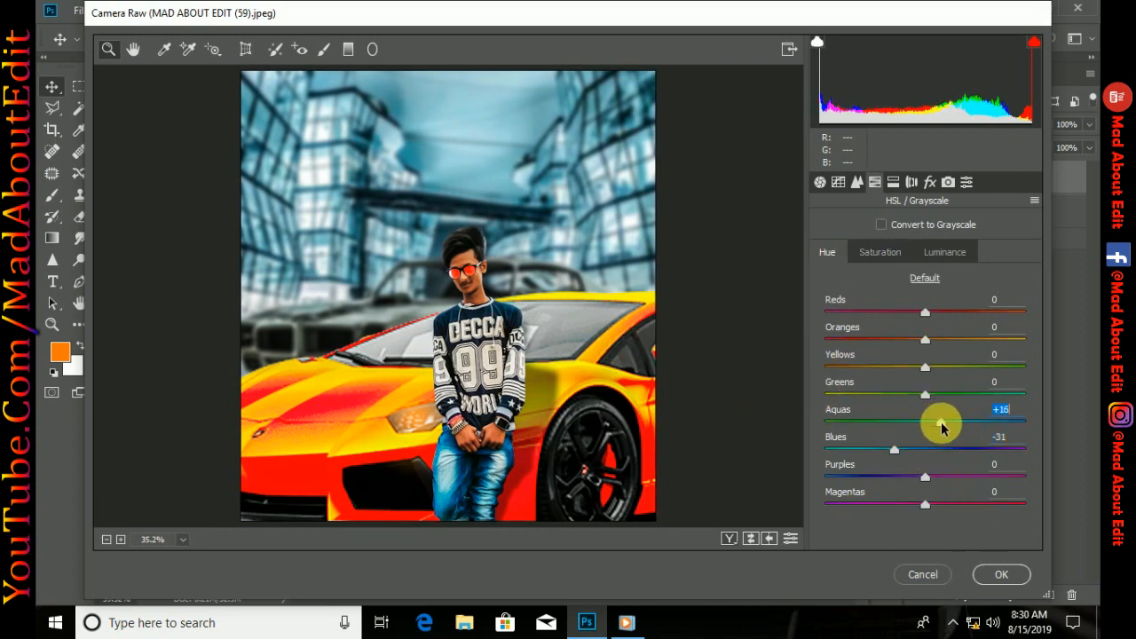
Set the blue primary's calibration to hue -1 and saturation about +21, and add a post-crop vignette of amount -38
click(912, 182)
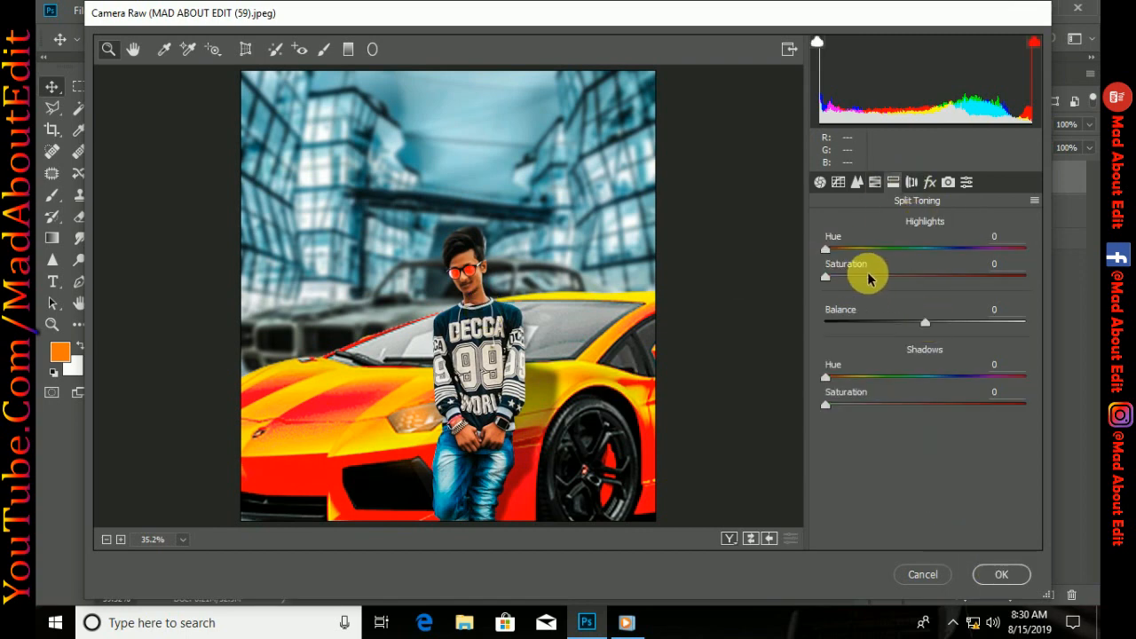
click(911, 182)
click(931, 182)
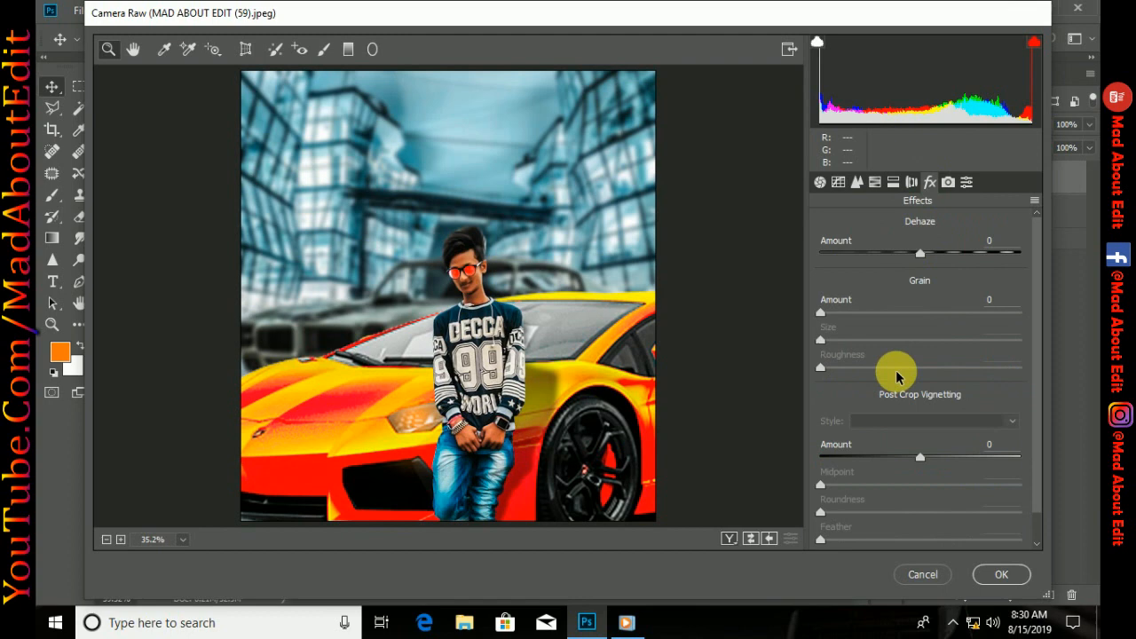
click(948, 182)
click(944, 520)
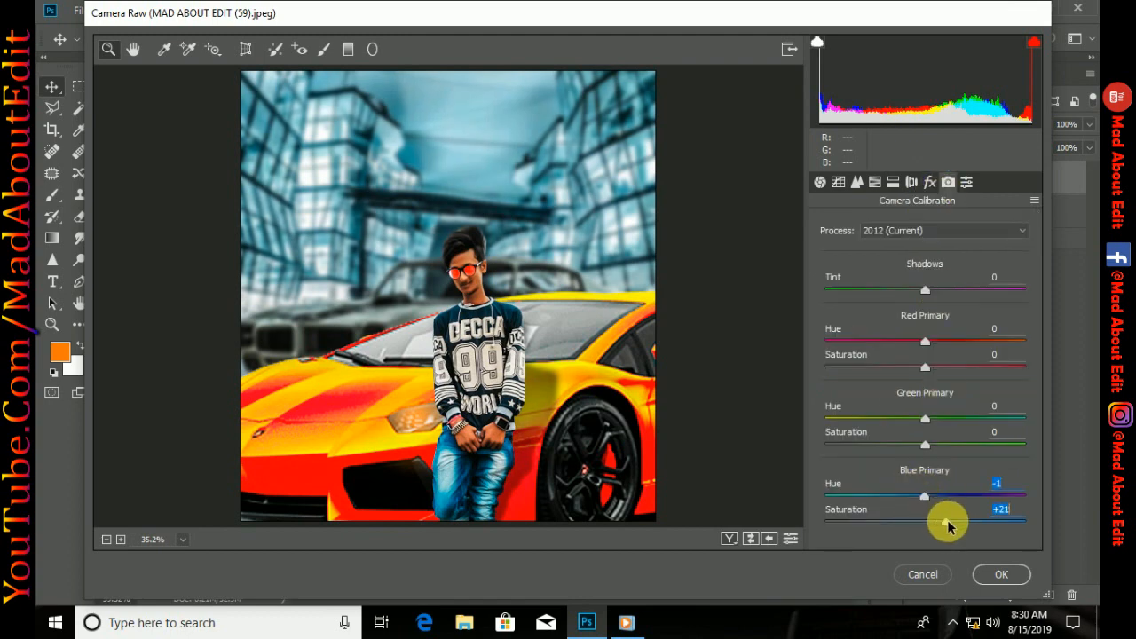
click(930, 182)
drag(913, 441, 882, 456)
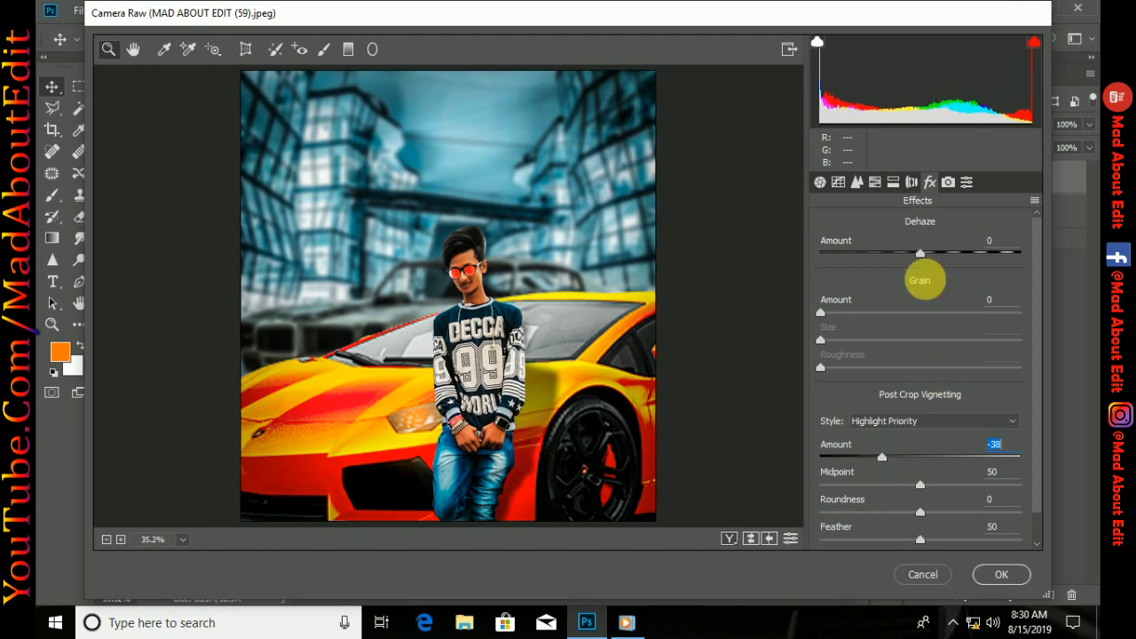
Set the basic clarity to +56 and saturation to 0, and apply the Camera Raw filter
click(819, 182)
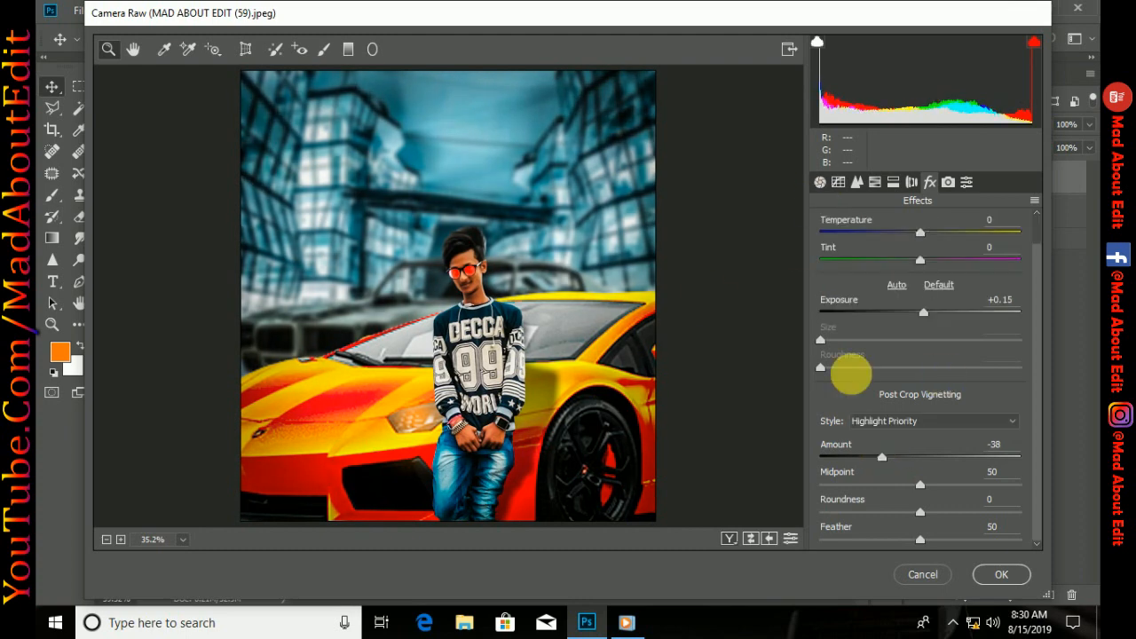
drag(975, 482, 978, 482)
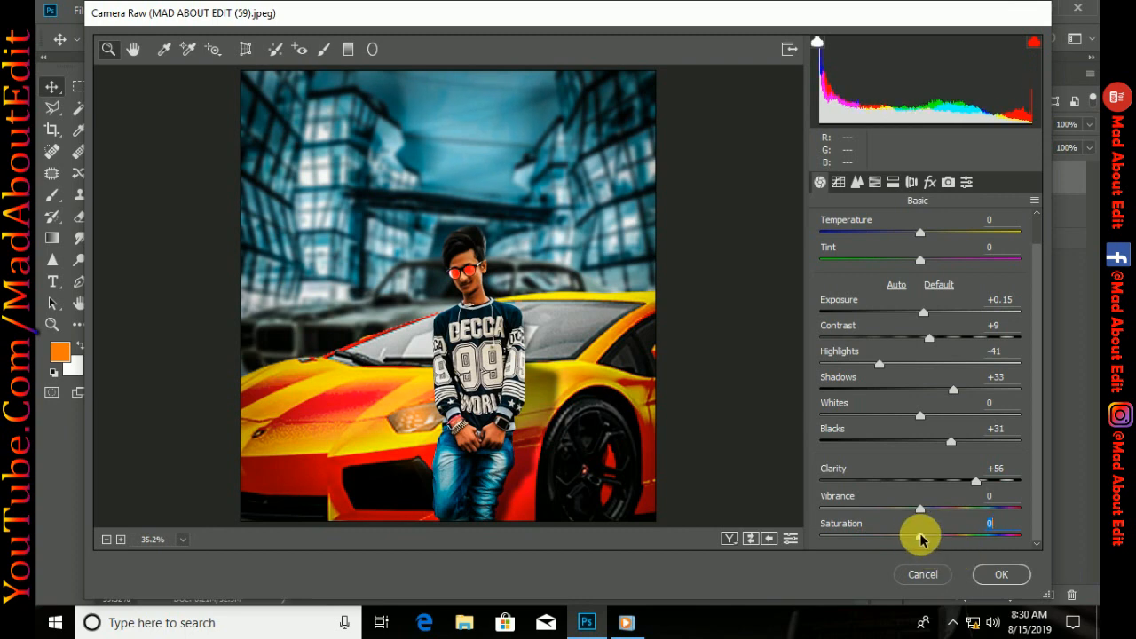
click(999, 573)
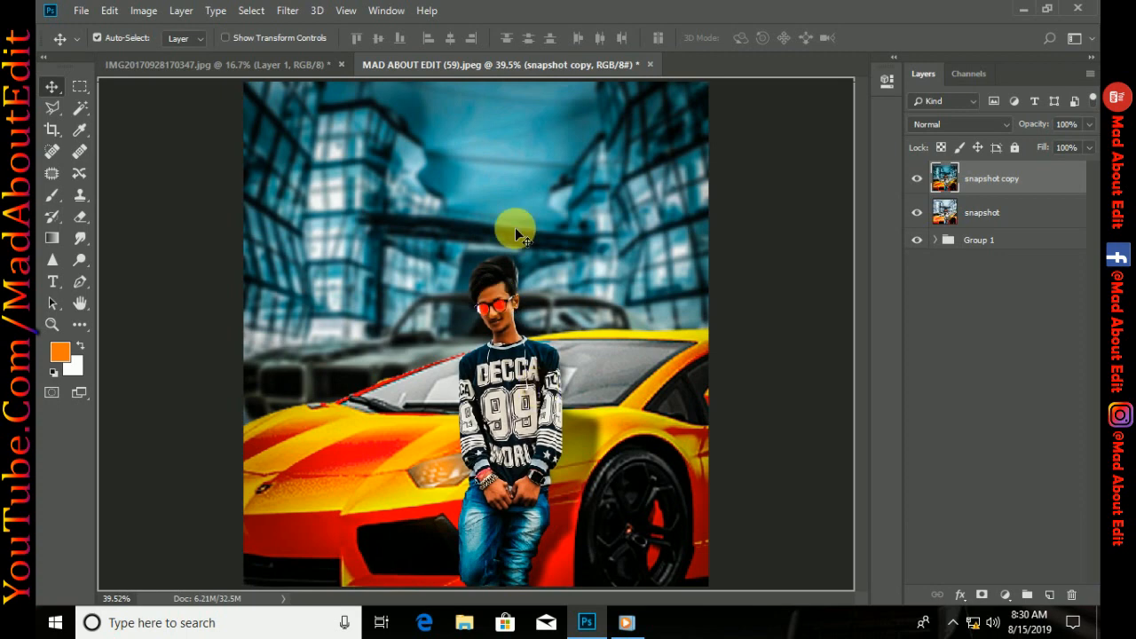
Add a Selective Color adjustment above the snapshot copy and set its Reds to cyan -12, magenta -15 and yellow -15, with black slightly reduced
click(1006, 593)
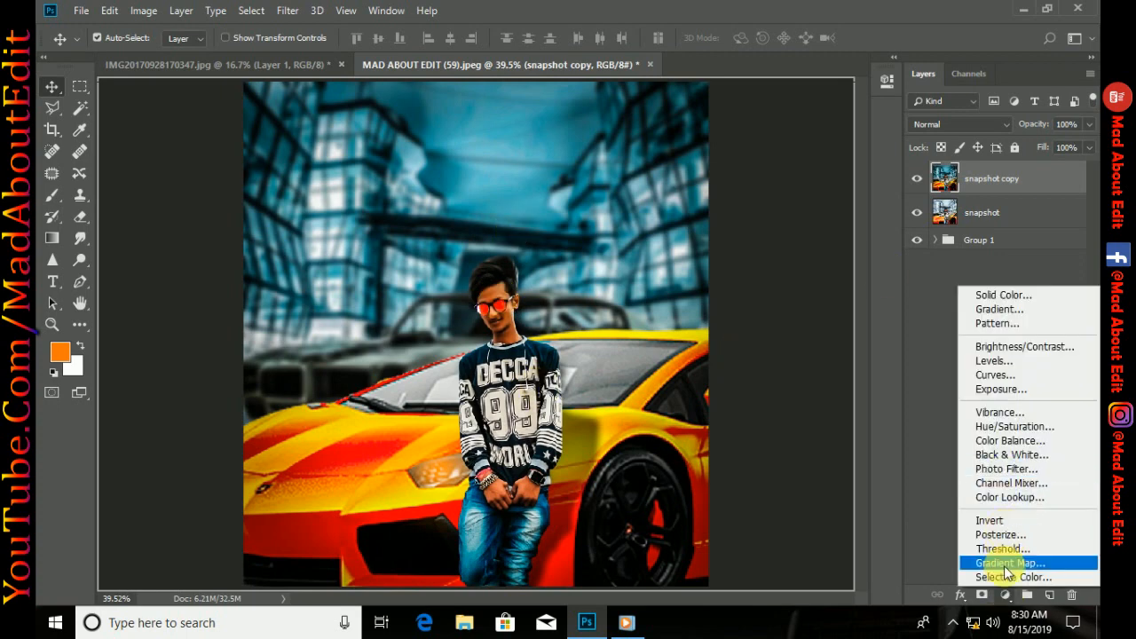
click(1003, 579)
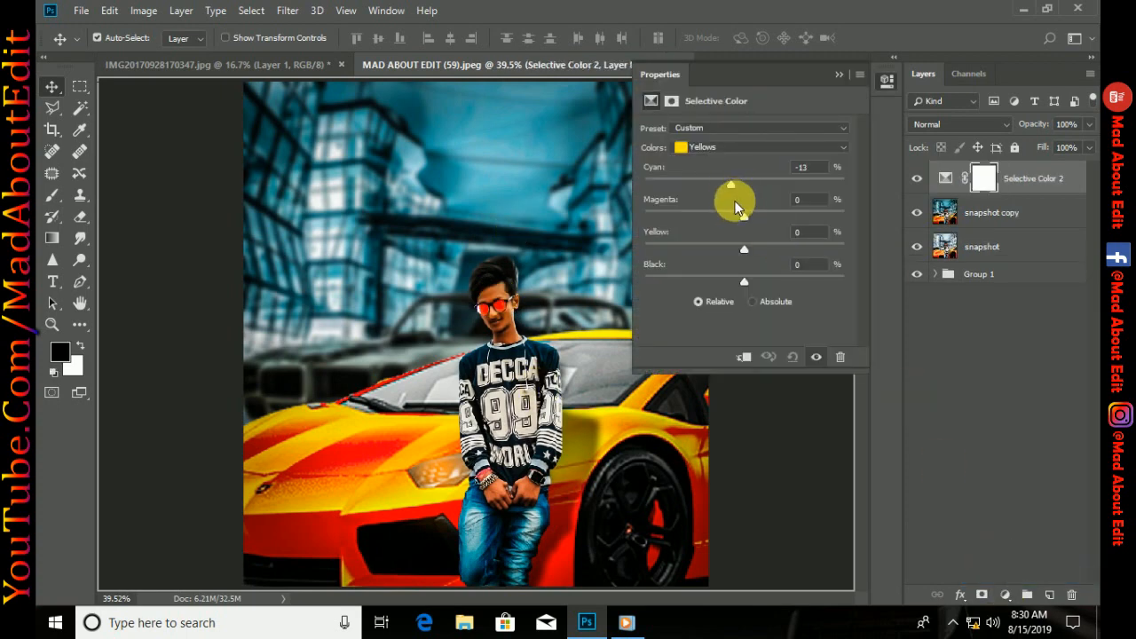
click(725, 149)
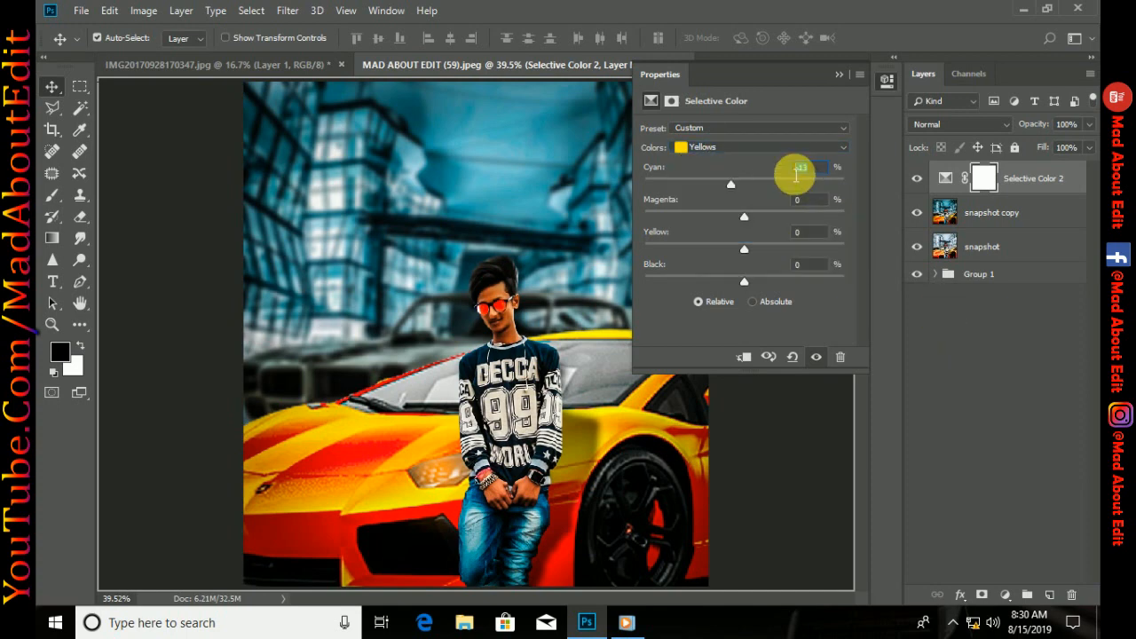
text(0)
click(750, 148)
click(739, 160)
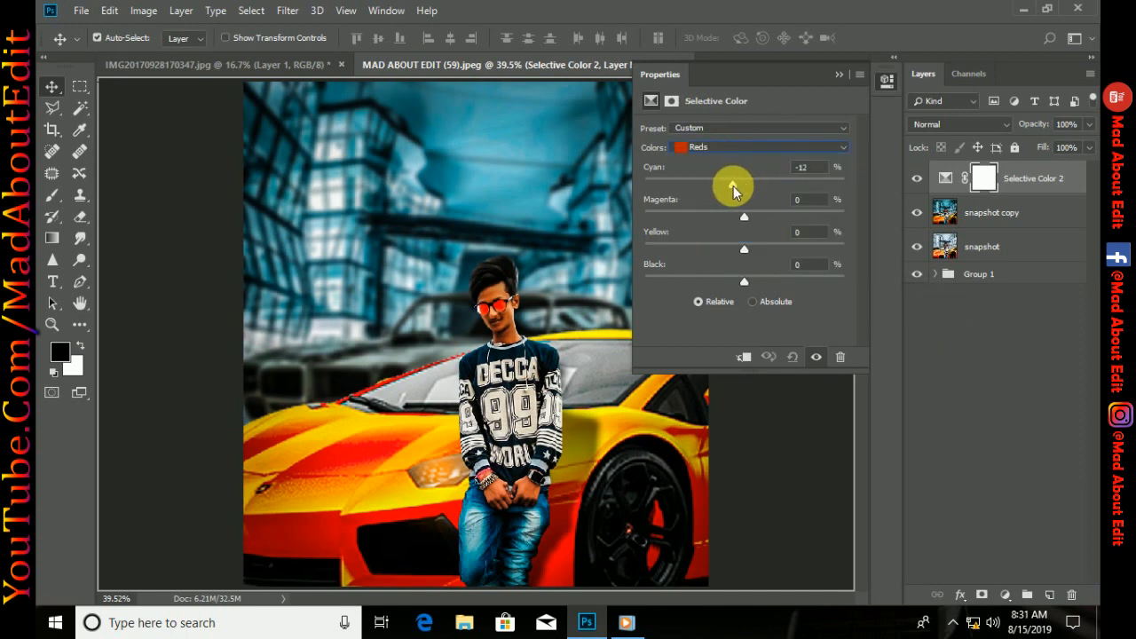
drag(733, 220, 734, 238)
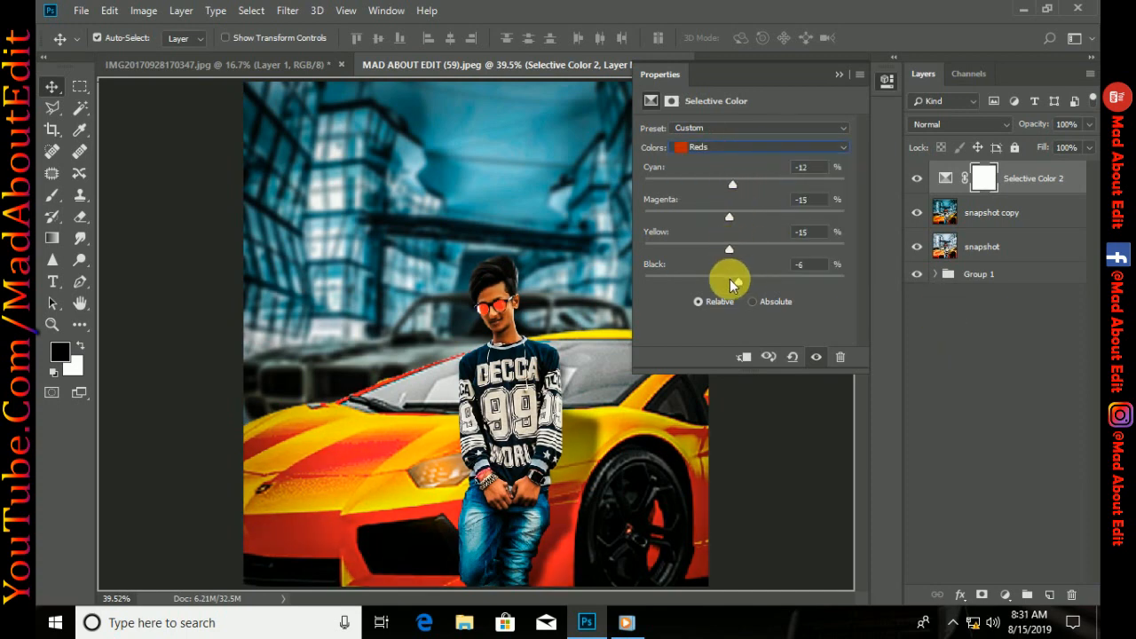
Set the Selective Color Yellows to cyan -14, magenta -11, yellow -12 and black -15, and merge the adjustment into the snapshot copy
click(736, 148)
click(736, 161)
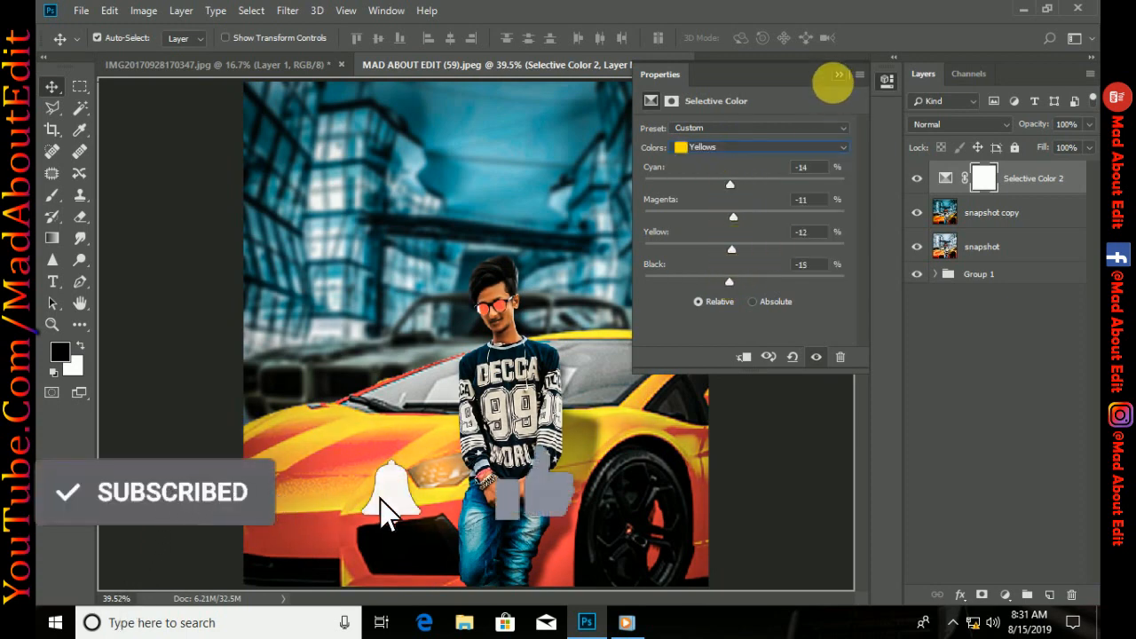
click(838, 75)
key(Delete)
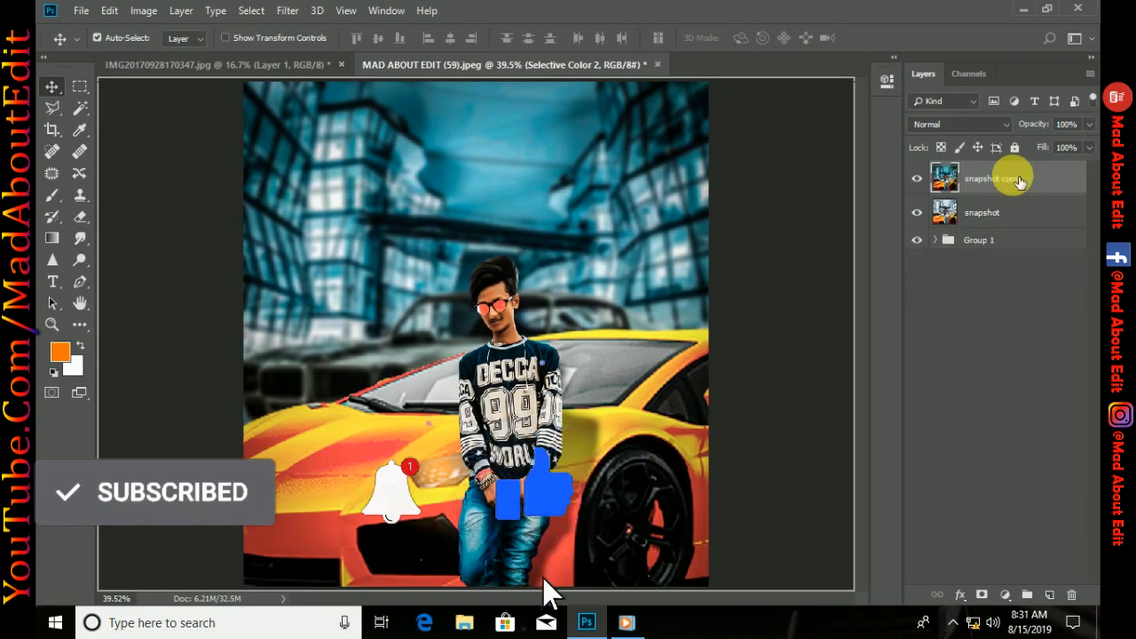